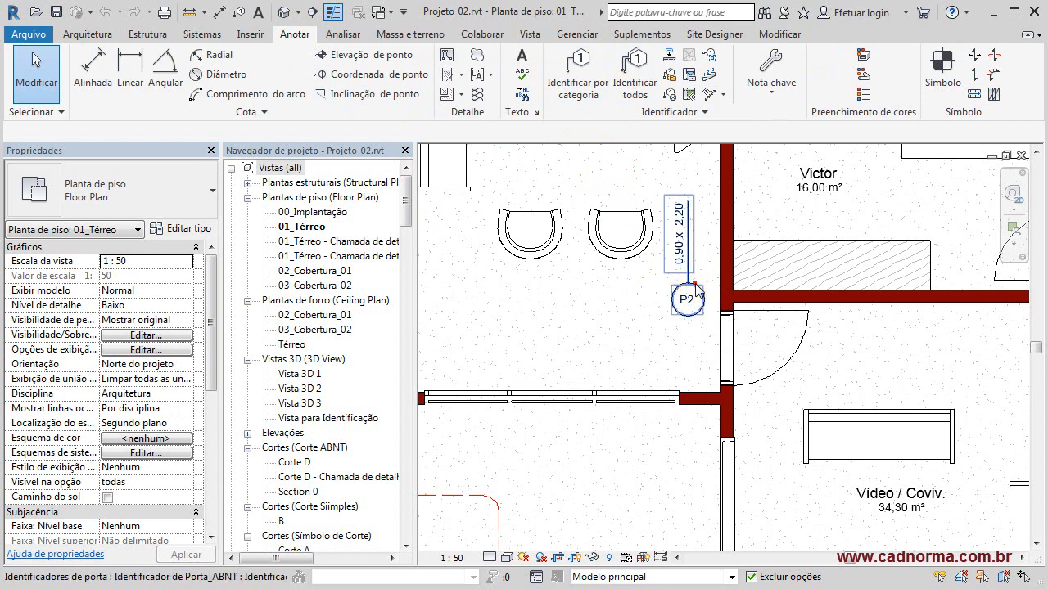
{"action": "left_click", "coordinate": [694, 288]}
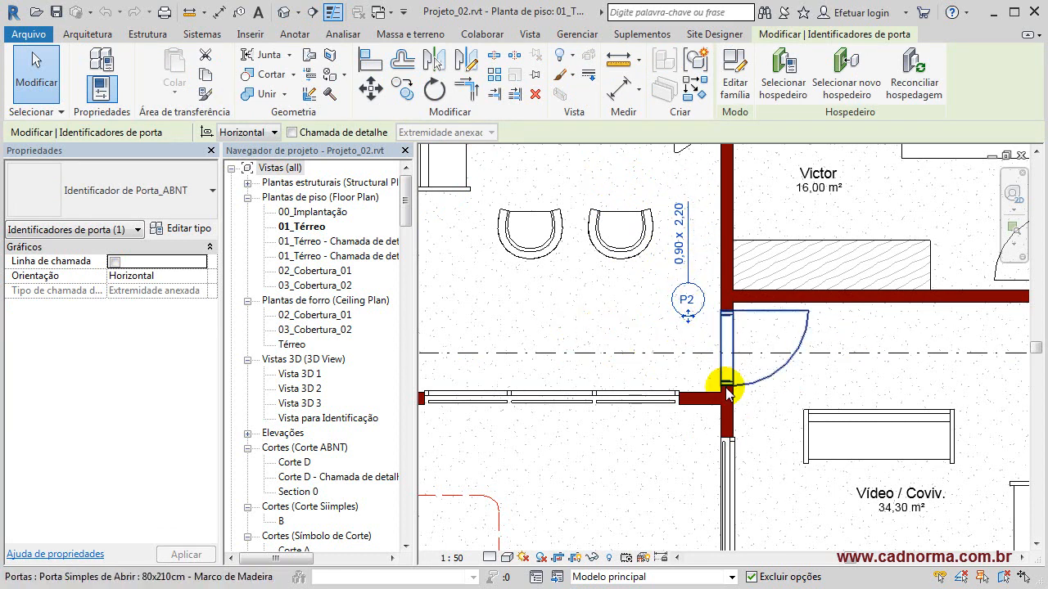
{"action": "left_click", "coordinate": [621, 328]}
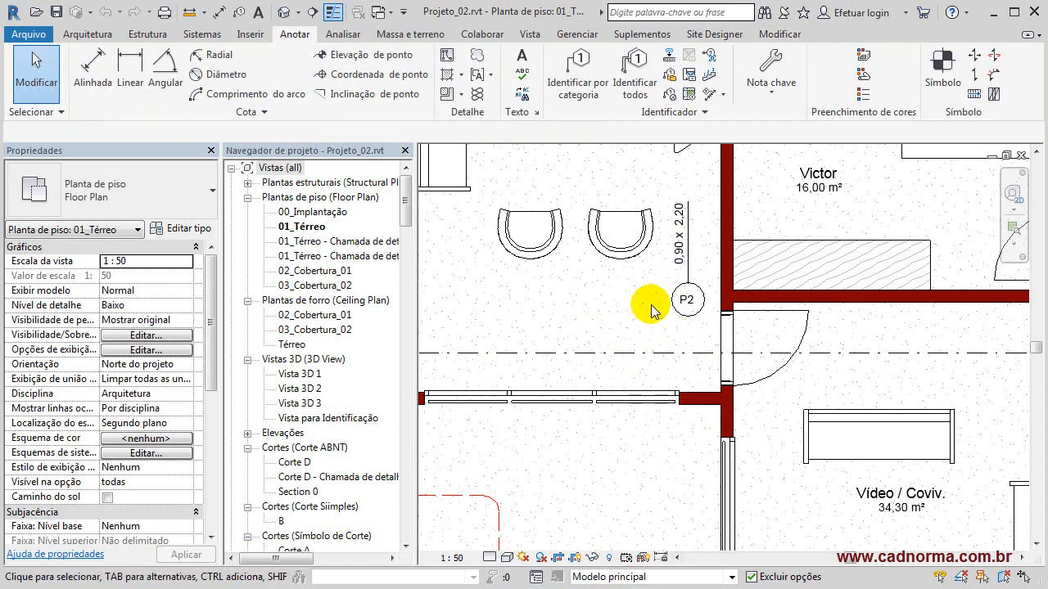
{"action": "left_click", "coordinate": [697, 296]}
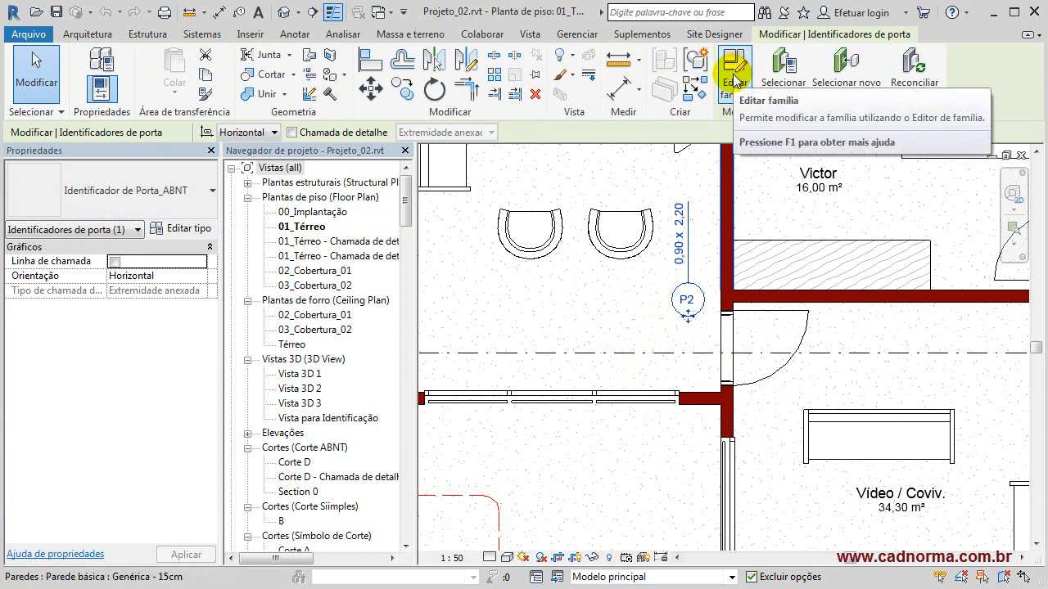
{"action": "left_click", "coordinate": [533, 331]}
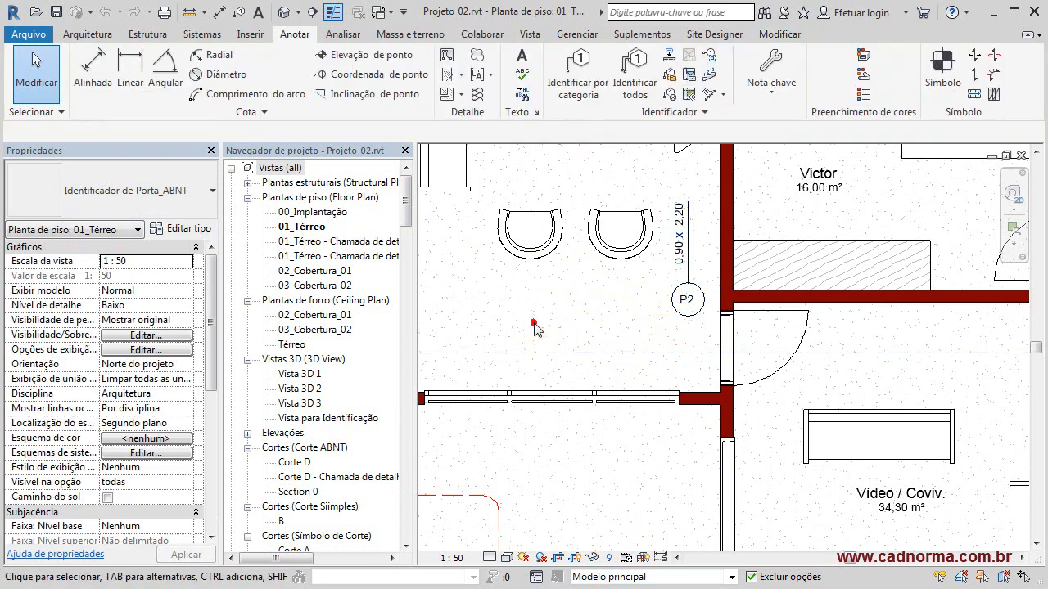
- Move the P2 door tag down beside its door opening, centring its circle about on the dash-dot section line
{"action": "left_click", "coordinate": [684, 300]}
{"action": "left_click_drag", "start_coordinate": [679, 370], "coordinate": [692, 365]}
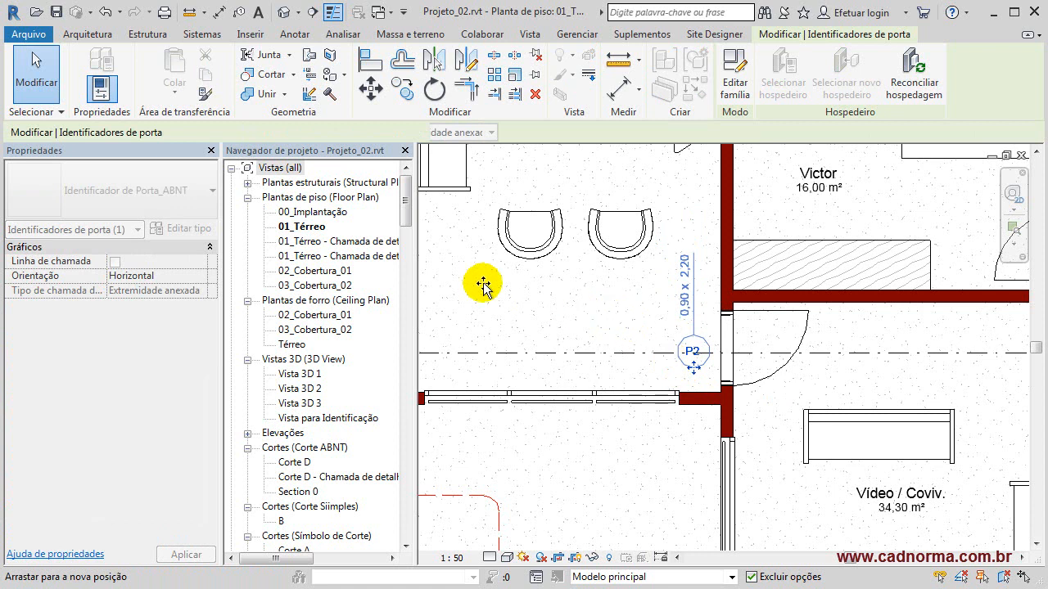
{"action": "key", "text": "Escape"}
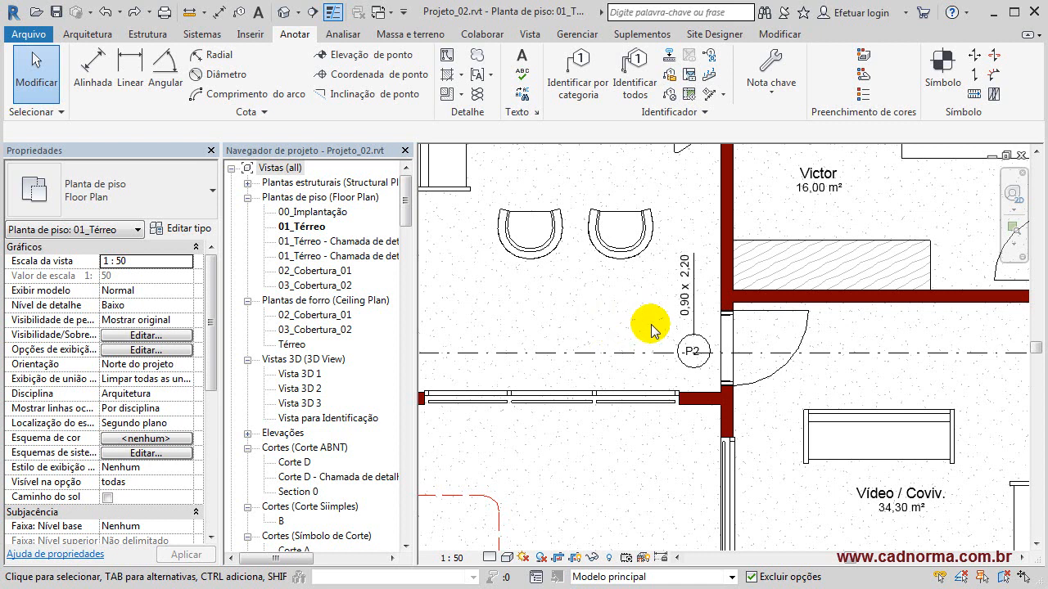
- Examine how the door and window tags sit relative to their openings around the Duda, Serviço and Vídeo / Coviv. rooms
{"action": "scroll", "coordinate": [663, 329], "scroll_direction": "up", "scroll_amount": 2}
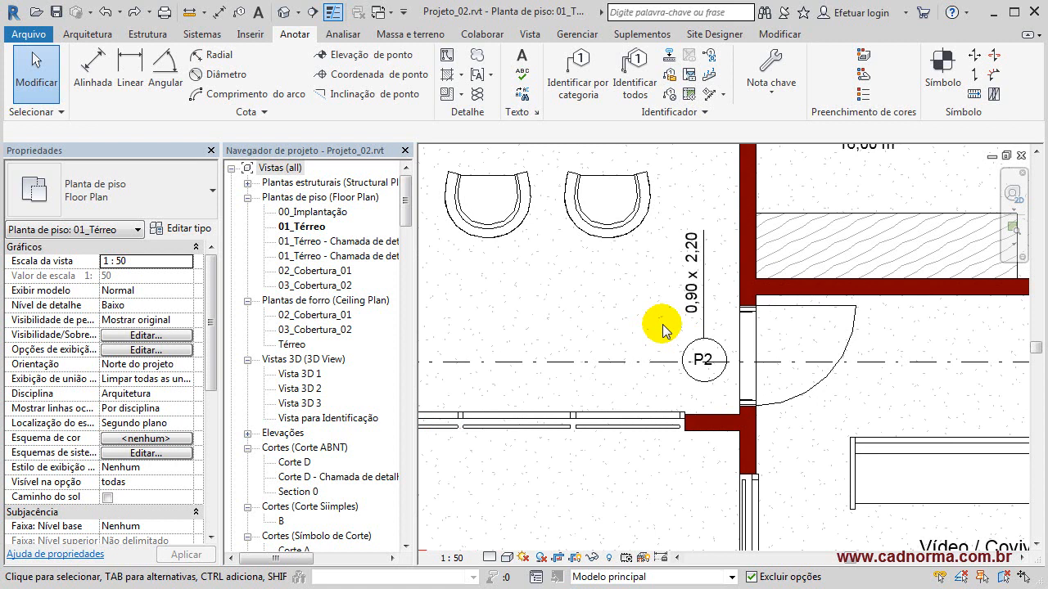
{"action": "left_click", "coordinate": [696, 337]}
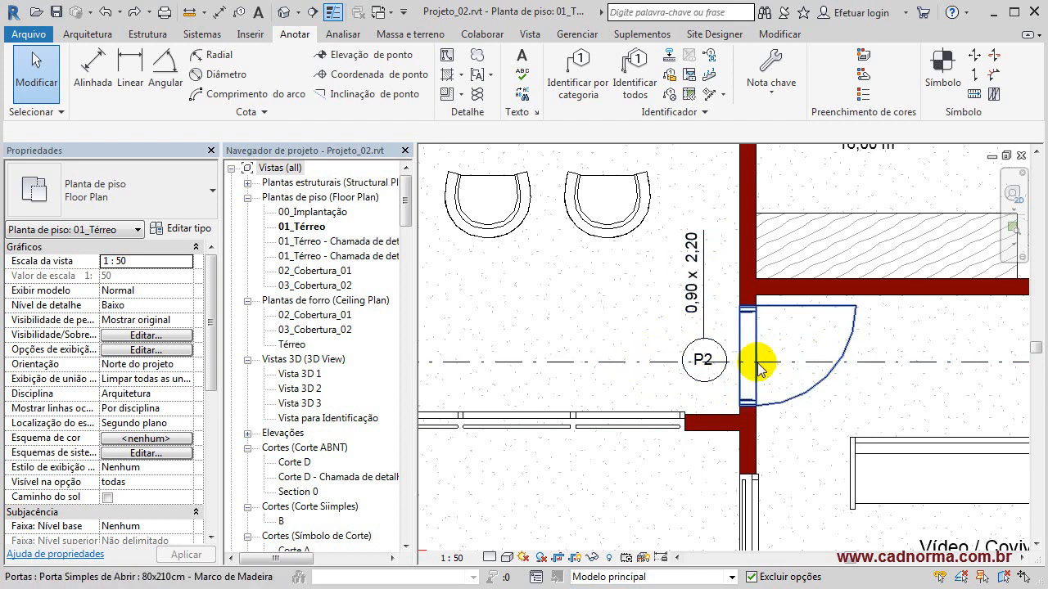
{"action": "scroll", "coordinate": [859, 365], "scroll_direction": "down", "scroll_amount": 4}
{"action": "scroll", "coordinate": [894, 359], "scroll_direction": "down", "scroll_amount": 1}
{"action": "middle_click_drag", "start_coordinate": [902, 358], "coordinate": [456, 319]}
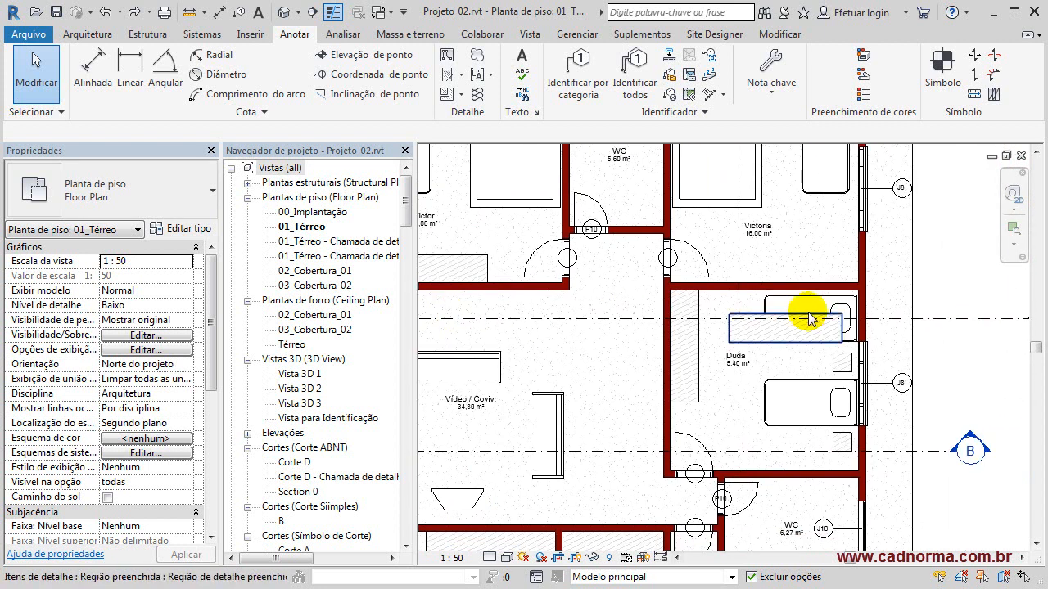
{"action": "scroll", "coordinate": [896, 390], "scroll_direction": "up", "scroll_amount": 3}
{"action": "scroll", "coordinate": [888, 392], "scroll_direction": "up", "scroll_amount": 2}
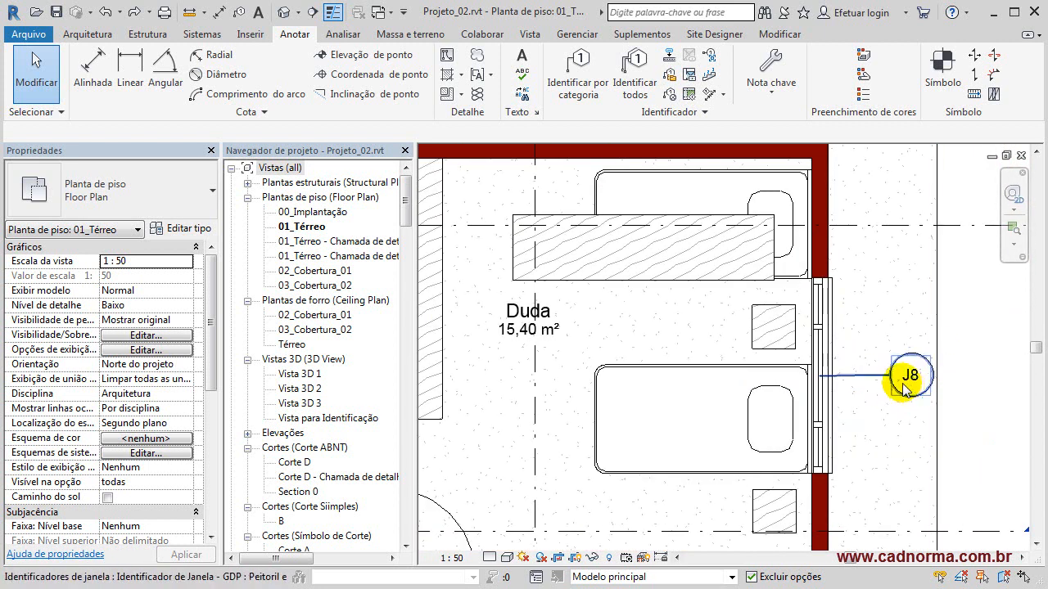
{"action": "scroll", "coordinate": [861, 369], "scroll_direction": "down", "scroll_amount": 4}
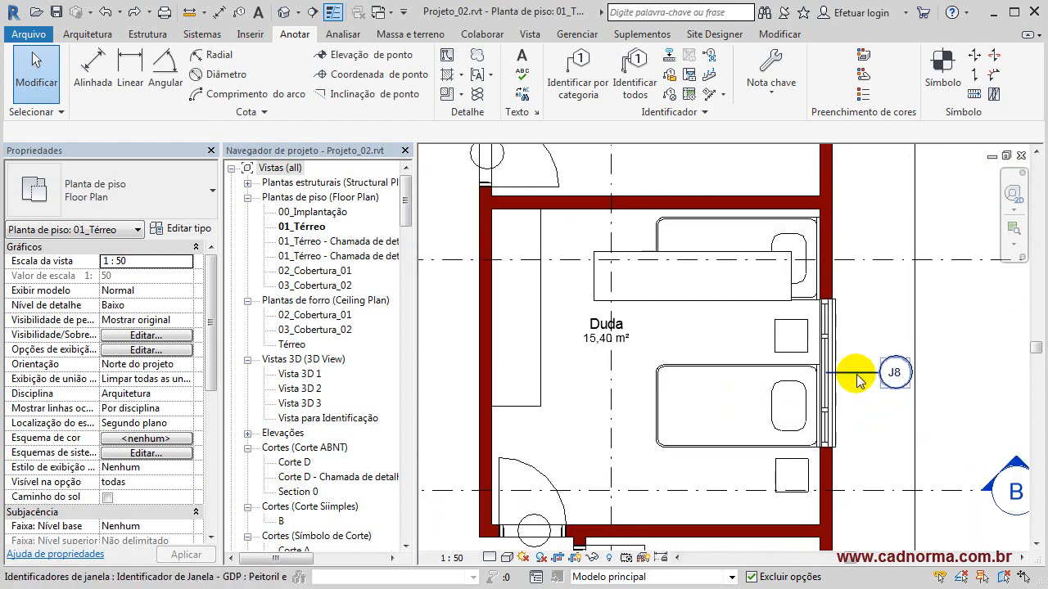
{"action": "scroll", "coordinate": [872, 361], "scroll_direction": "down", "scroll_amount": 2}
{"action": "scroll", "coordinate": [643, 351], "scroll_direction": "down", "scroll_amount": 2}
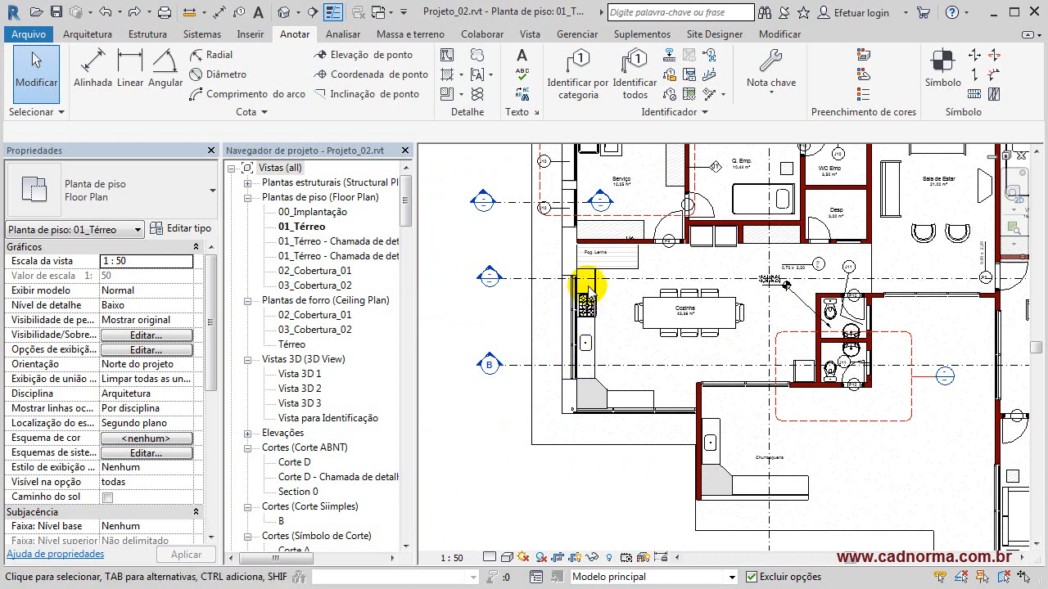
{"action": "scroll", "coordinate": [569, 193], "scroll_direction": "up", "scroll_amount": 4}
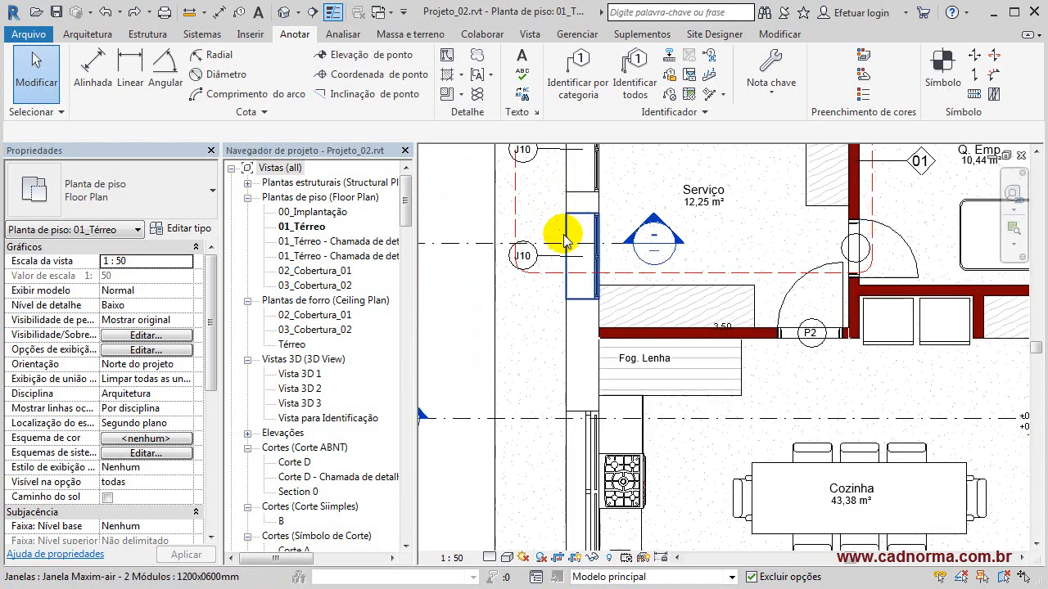
{"action": "scroll", "coordinate": [573, 229], "scroll_direction": "down", "scroll_amount": 4}
{"action": "middle_click_drag", "start_coordinate": [674, 314], "coordinate": [430, 346]}
{"action": "scroll", "coordinate": [765, 348], "scroll_direction": "up", "scroll_amount": 5}
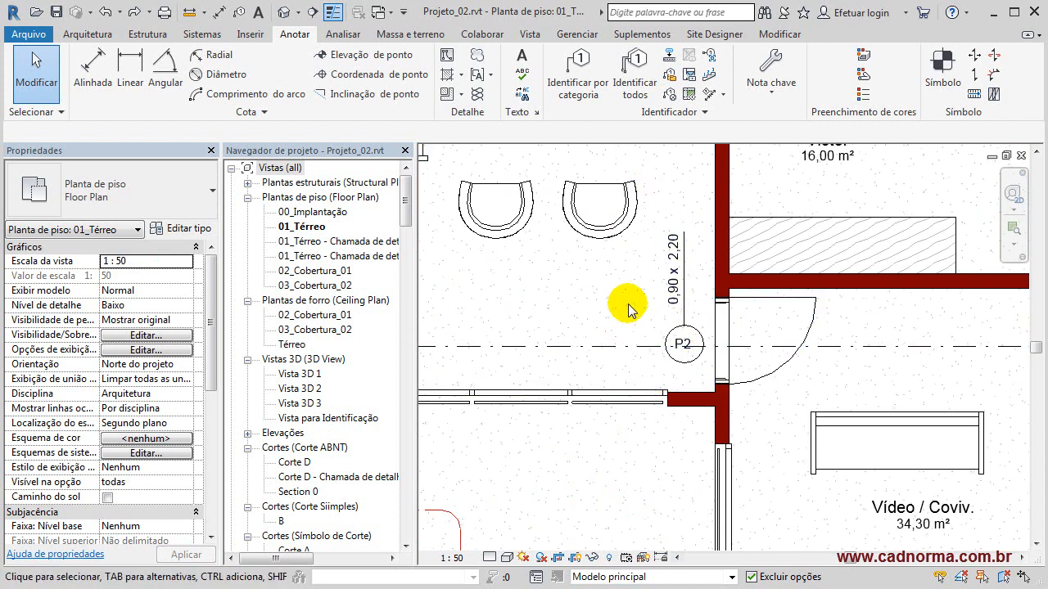
- Open the family of the P2 door tag, Identificador de Porta_ABNT, for editing
{"action": "middle_click_drag", "start_coordinate": [623, 293], "coordinate": [566, 313]}
{"action": "scroll", "coordinate": [568, 312], "scroll_direction": "up", "scroll_amount": 1}
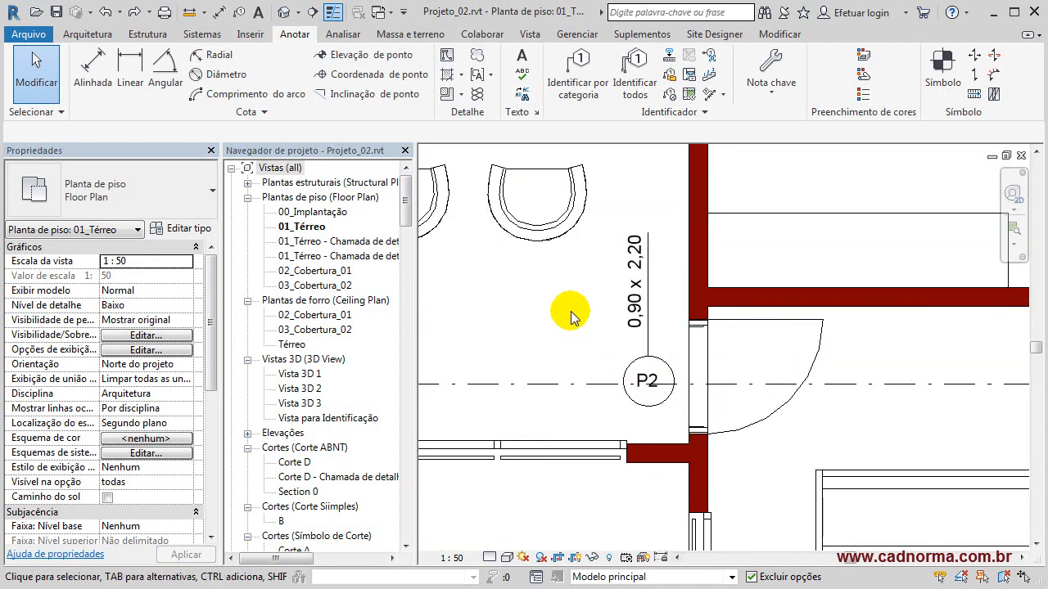
{"action": "left_click", "coordinate": [660, 373]}
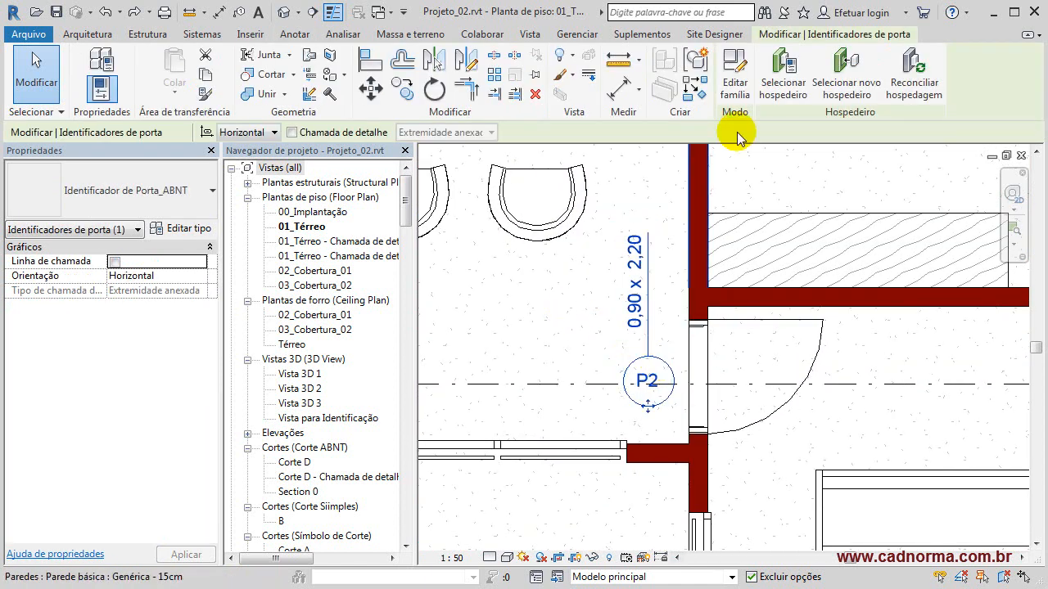
{"action": "left_click", "coordinate": [736, 81]}
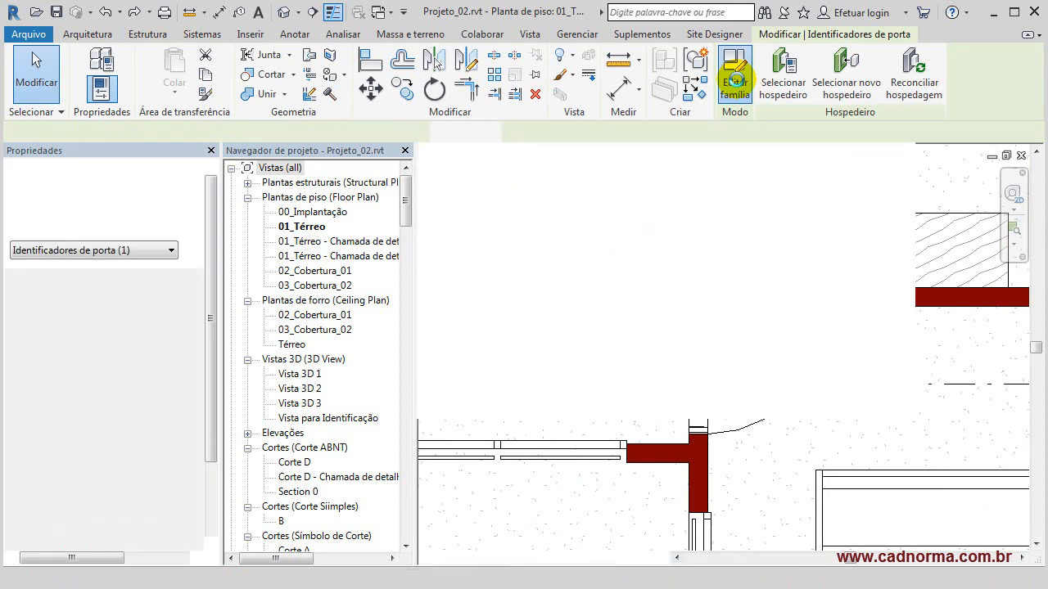
- Turn on the visibility of the Planos de referência annotation category in the tag family's view
{"action": "left_click", "coordinate": [154, 34]}
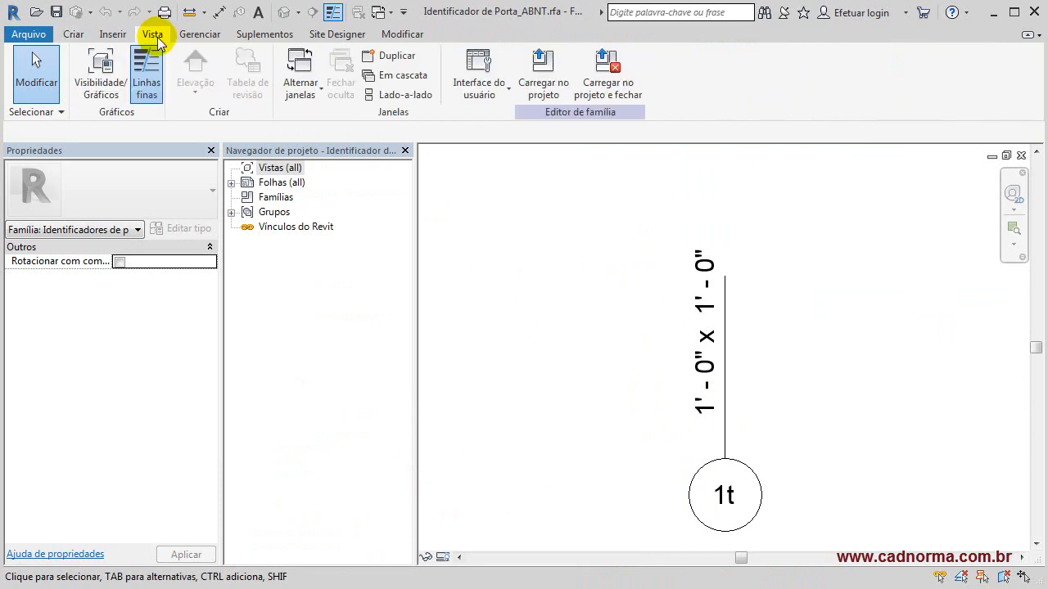
{"action": "left_click", "coordinate": [102, 78]}
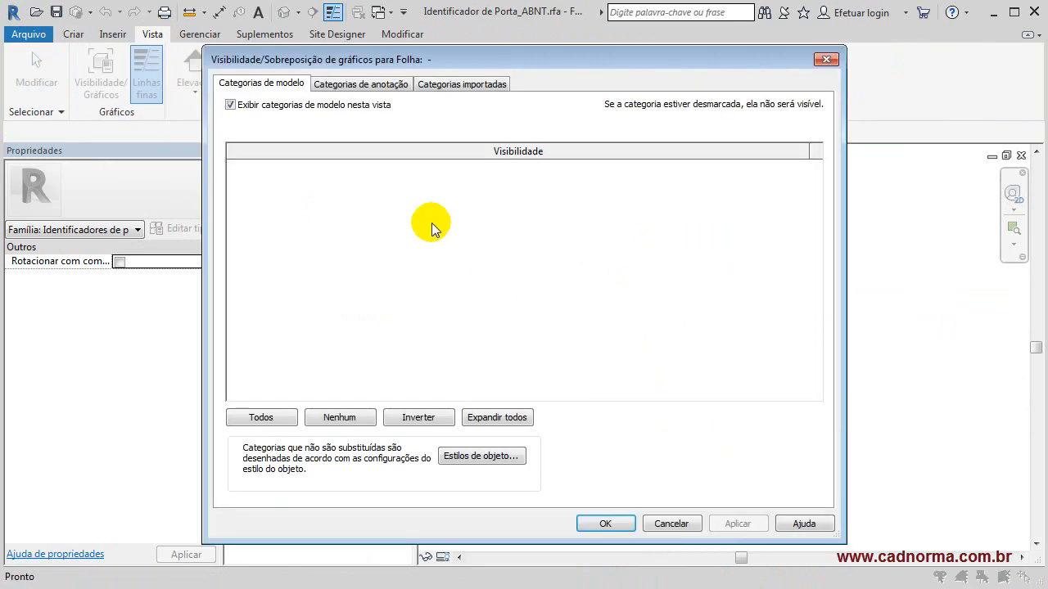
{"action": "left_click", "coordinate": [354, 84]}
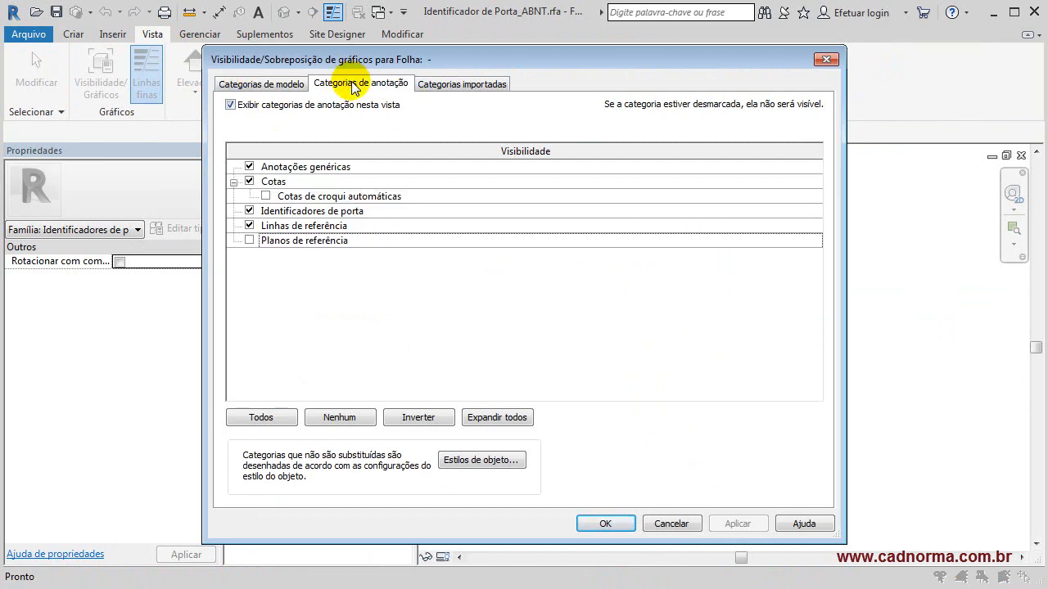
{"action": "left_click", "coordinate": [249, 241]}
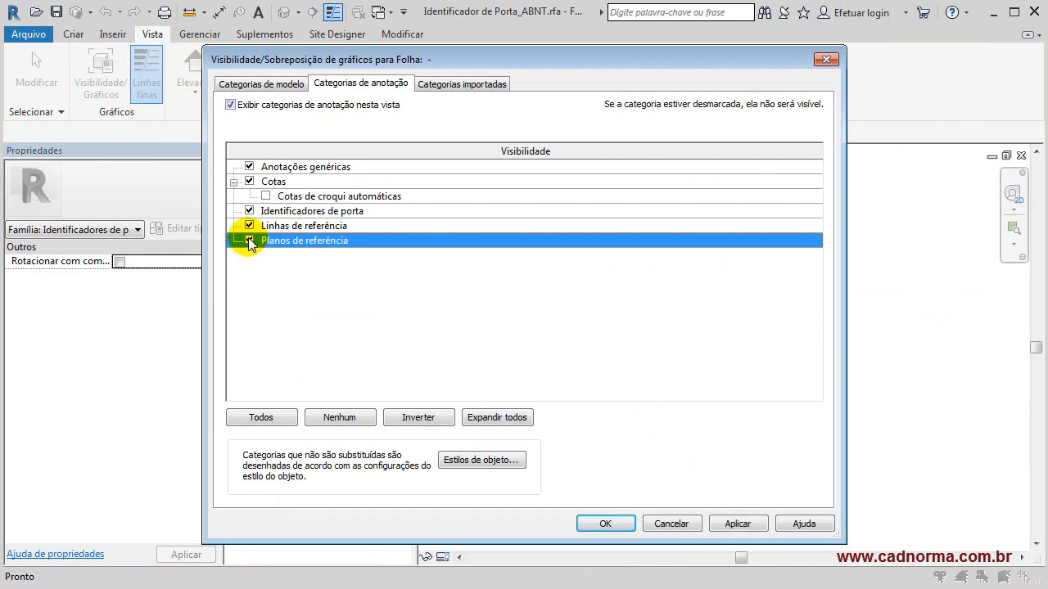
{"action": "left_click", "coordinate": [736, 523]}
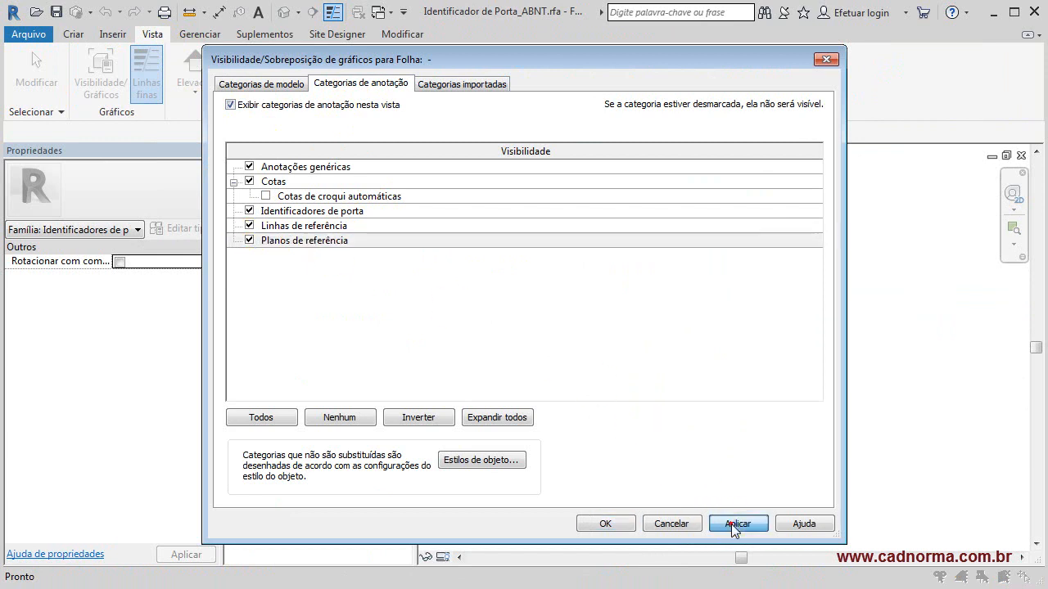
{"action": "left_click", "coordinate": [604, 524]}
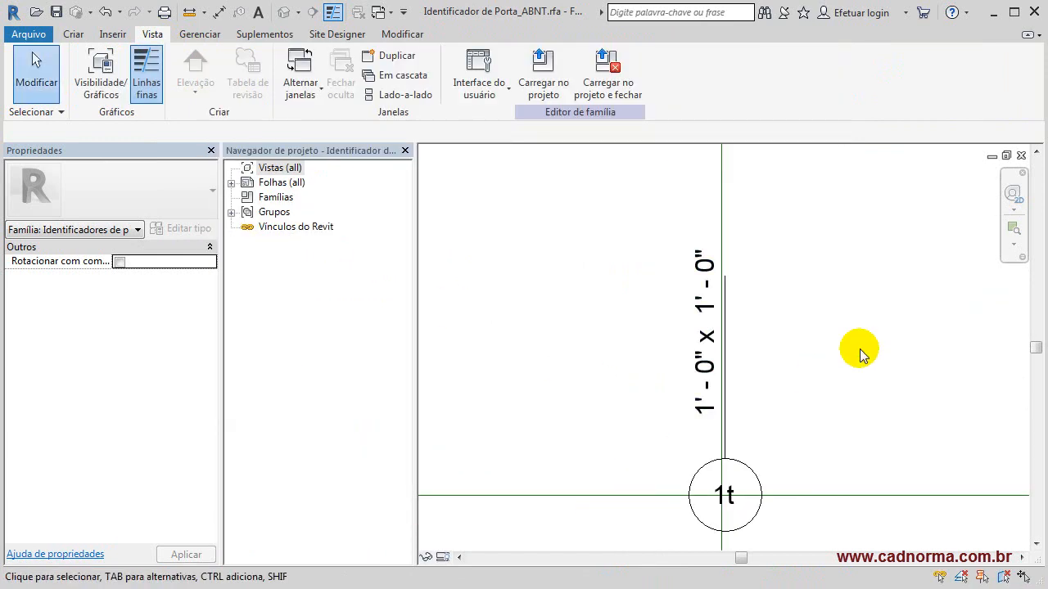
- Examine the position of the tag's circle, label and leader line relative to the intersection of the reference planes
{"action": "scroll", "coordinate": [844, 354], "scroll_direction": "down", "scroll_amount": 3}
{"action": "middle_click_drag", "start_coordinate": [838, 353], "coordinate": [771, 311]}
{"action": "scroll", "coordinate": [674, 404], "scroll_direction": "up", "scroll_amount": 3}
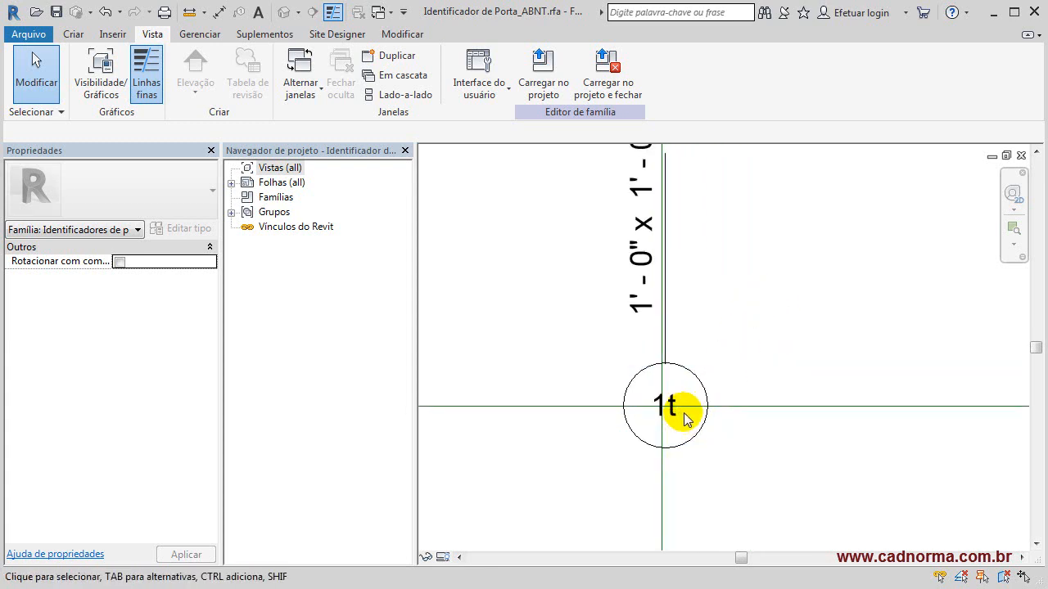
{"action": "scroll", "coordinate": [743, 369], "scroll_direction": "down", "scroll_amount": 5}
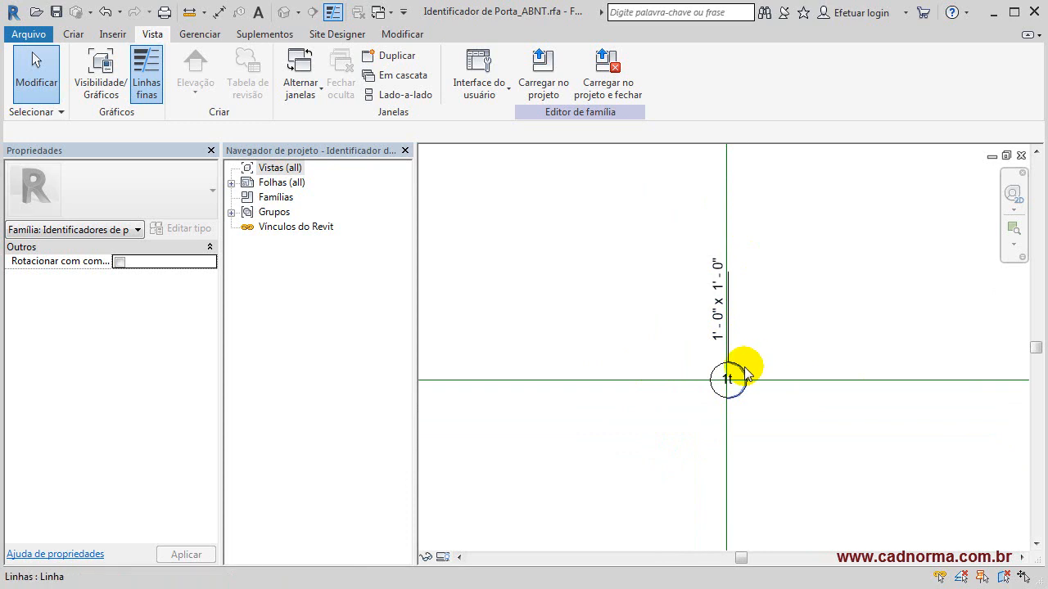
{"action": "scroll", "coordinate": [728, 379], "scroll_direction": "up", "scroll_amount": 5}
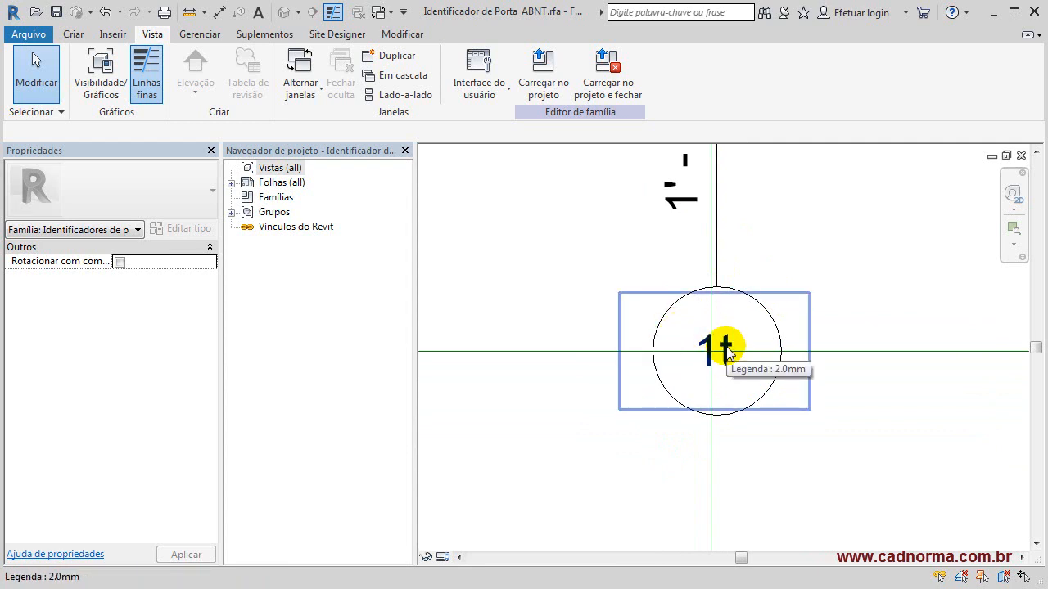
- Return to the 01_Térreo plan of Projeto_02 and examine how the P10 tag sits on the lower bathroom's door
{"action": "key", "text": "ctrl+Tab"}
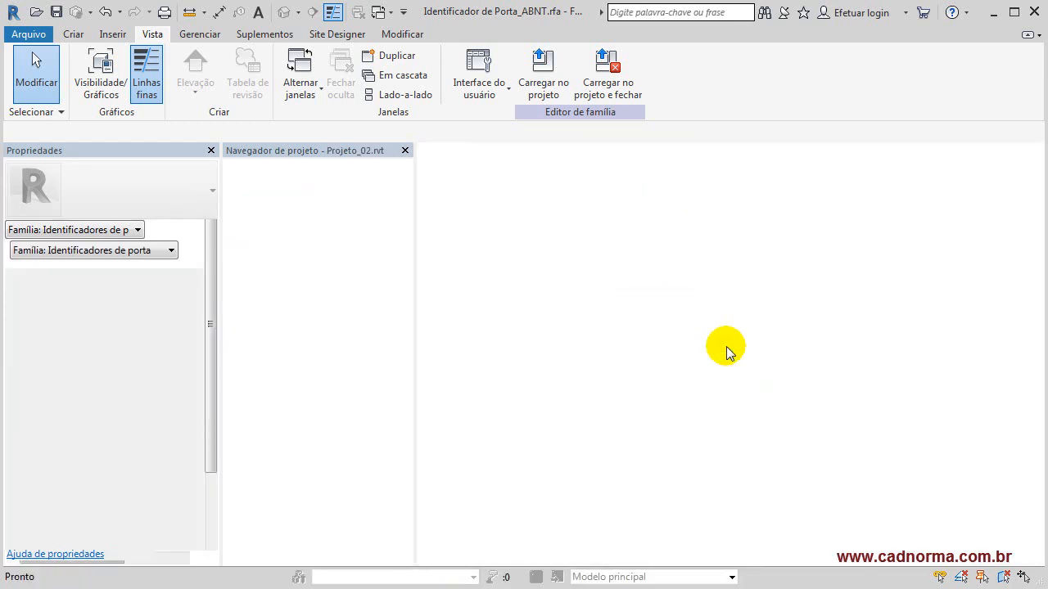
{"action": "left_click", "coordinate": [705, 368]}
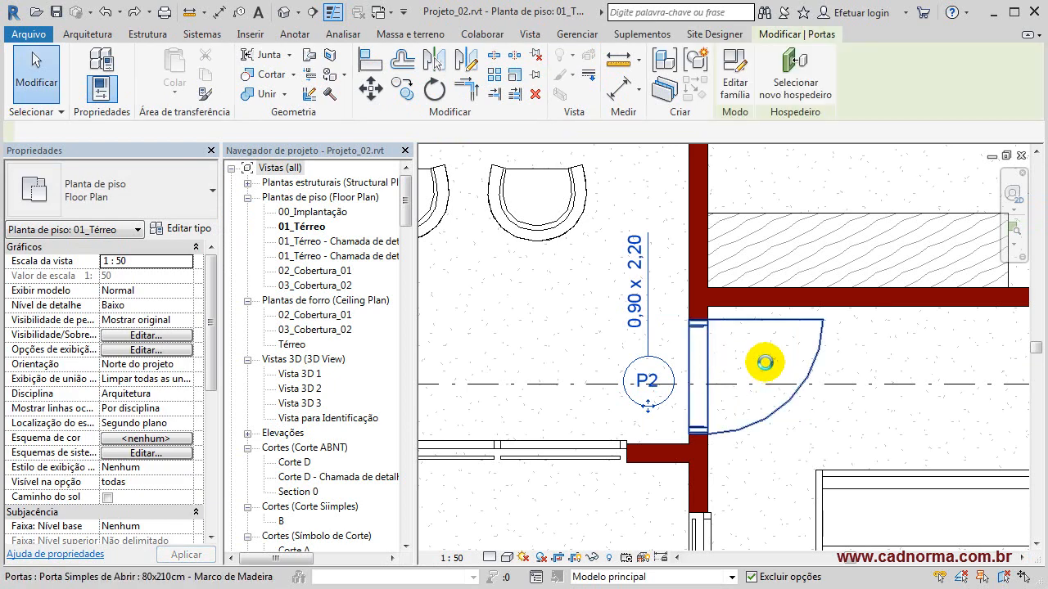
{"action": "scroll", "coordinate": [769, 299], "scroll_direction": "down", "scroll_amount": 4}
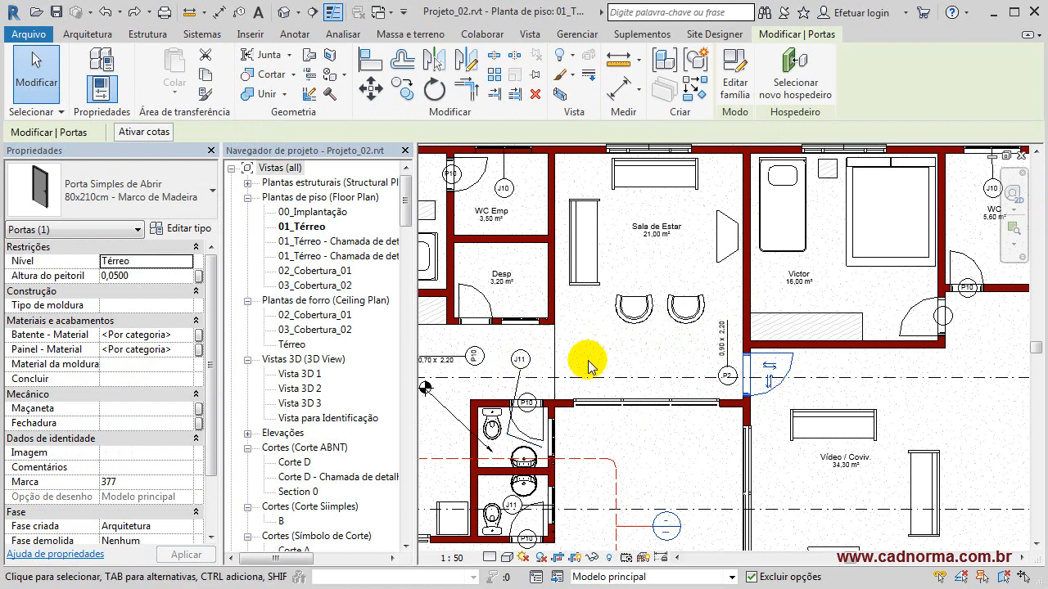
{"action": "middle_click_drag", "start_coordinate": [645, 427], "coordinate": [642, 357]}
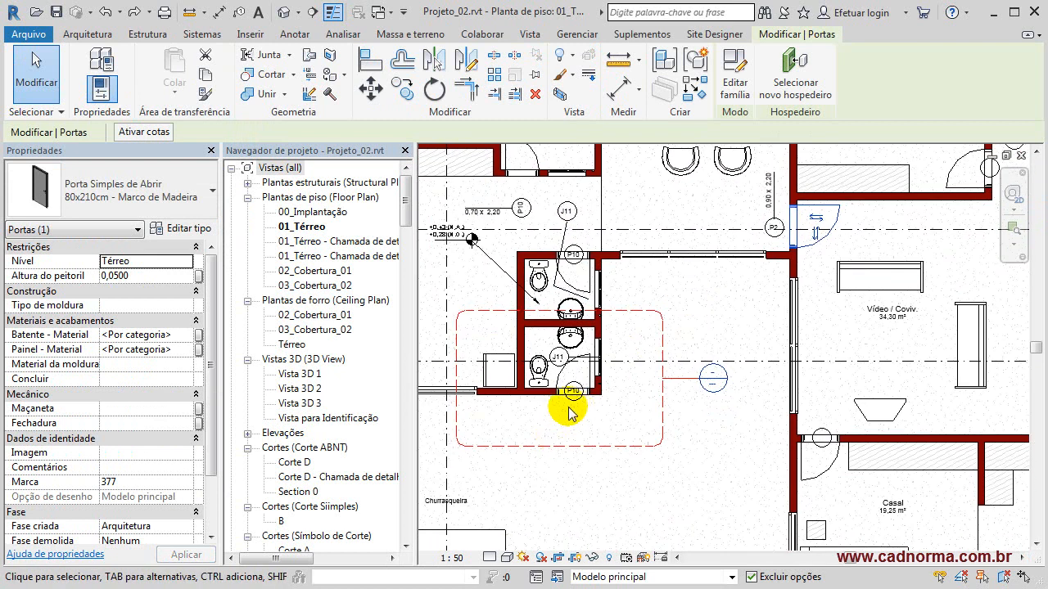
{"action": "scroll", "coordinate": [570, 411], "scroll_direction": "up", "scroll_amount": 5}
{"action": "middle_click_drag", "start_coordinate": [585, 400], "coordinate": [596, 507]}
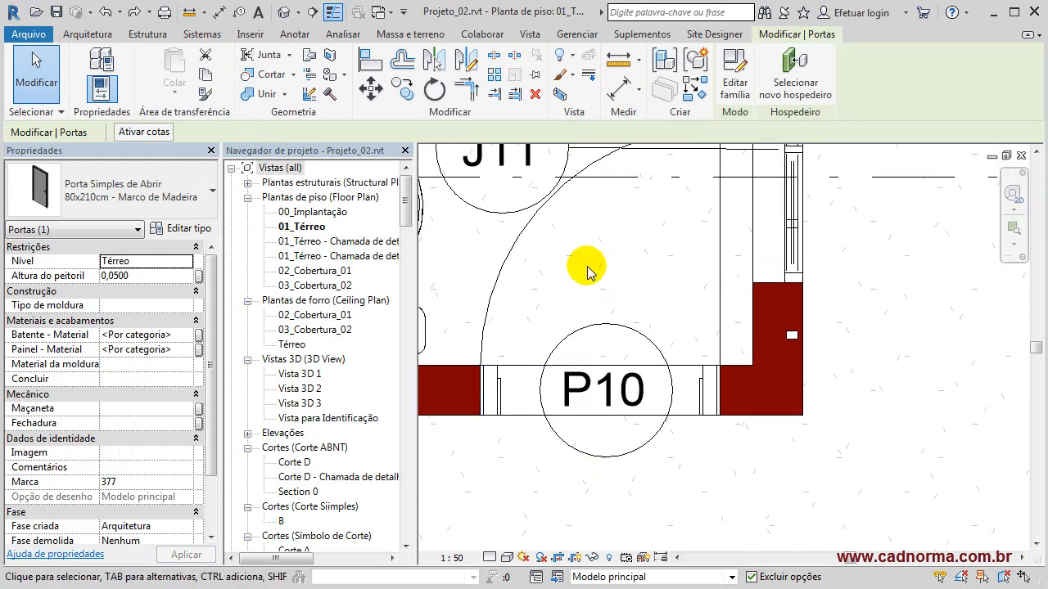
{"action": "scroll", "coordinate": [610, 385], "scroll_direction": "up", "scroll_amount": 1}
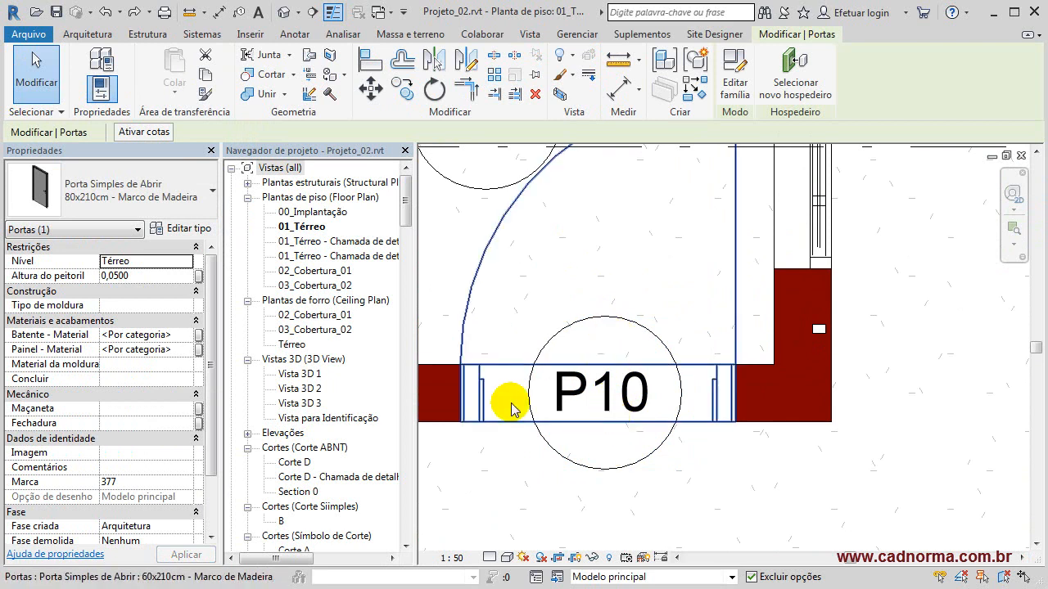
{"action": "scroll", "coordinate": [728, 331], "scroll_direction": "down", "scroll_amount": 3}
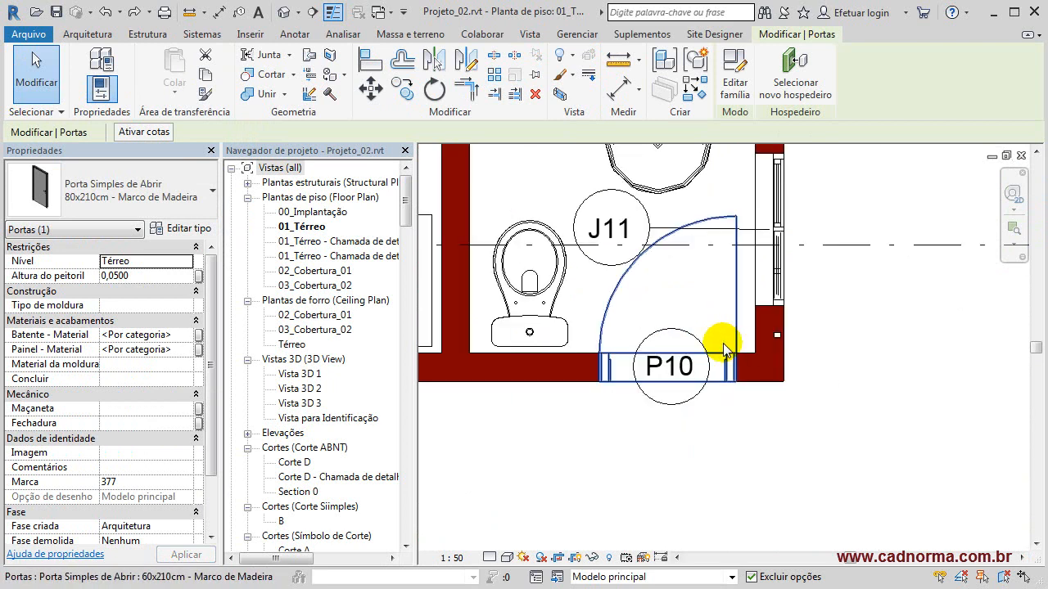
{"action": "scroll", "coordinate": [695, 311], "scroll_direction": "up", "scroll_amount": 1}
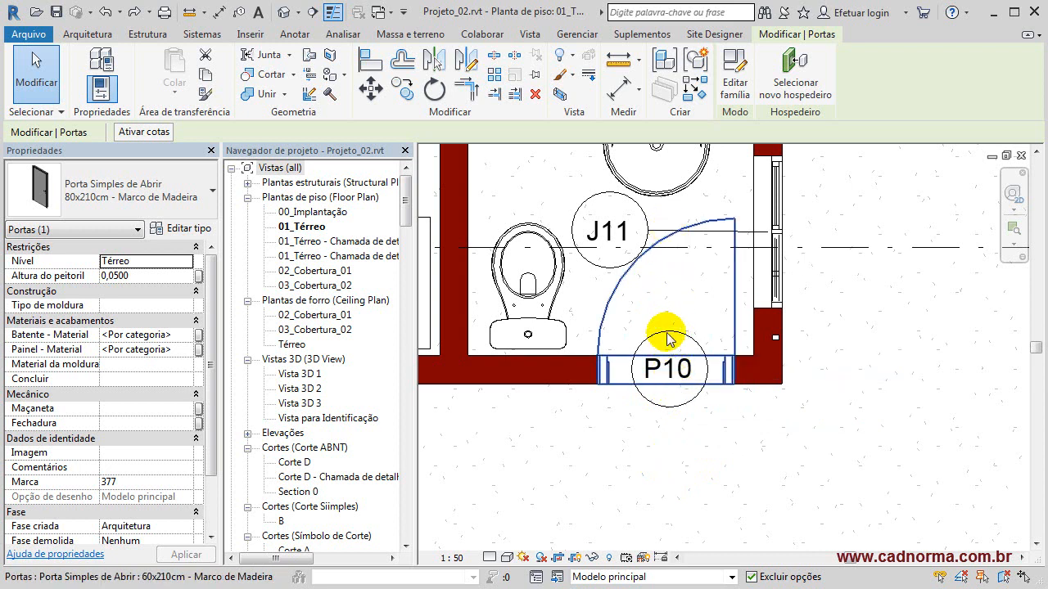
{"action": "left_click", "coordinate": [668, 378]}
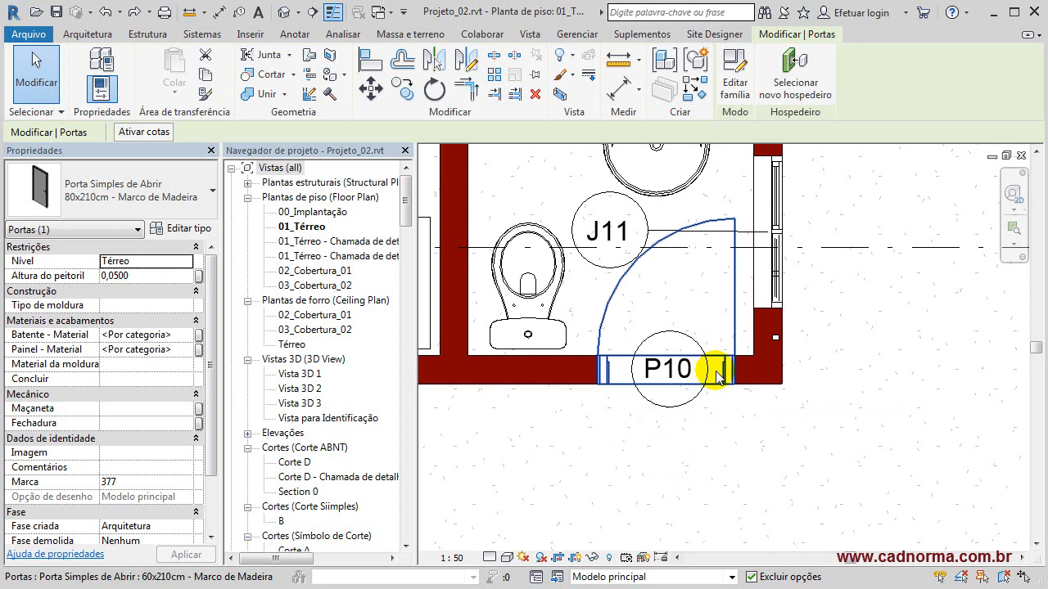
- Examine the position of the circle, labels and line relative to the reference planes in the Identificador de Porta_ABNT family
{"action": "left_click", "coordinate": [678, 405]}
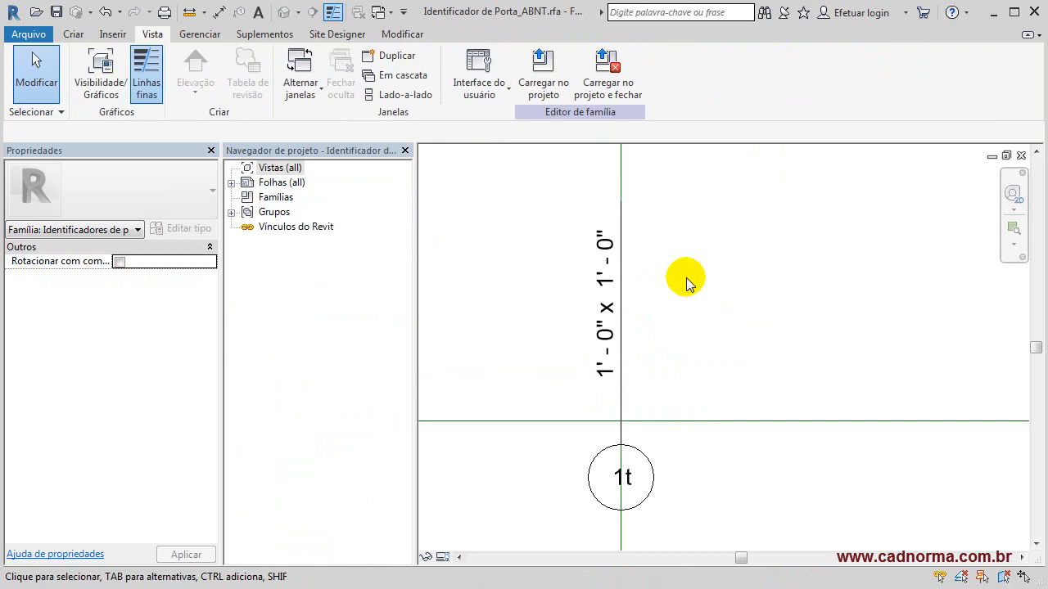
{"action": "scroll", "coordinate": [730, 338], "scroll_direction": "down", "scroll_amount": 8}
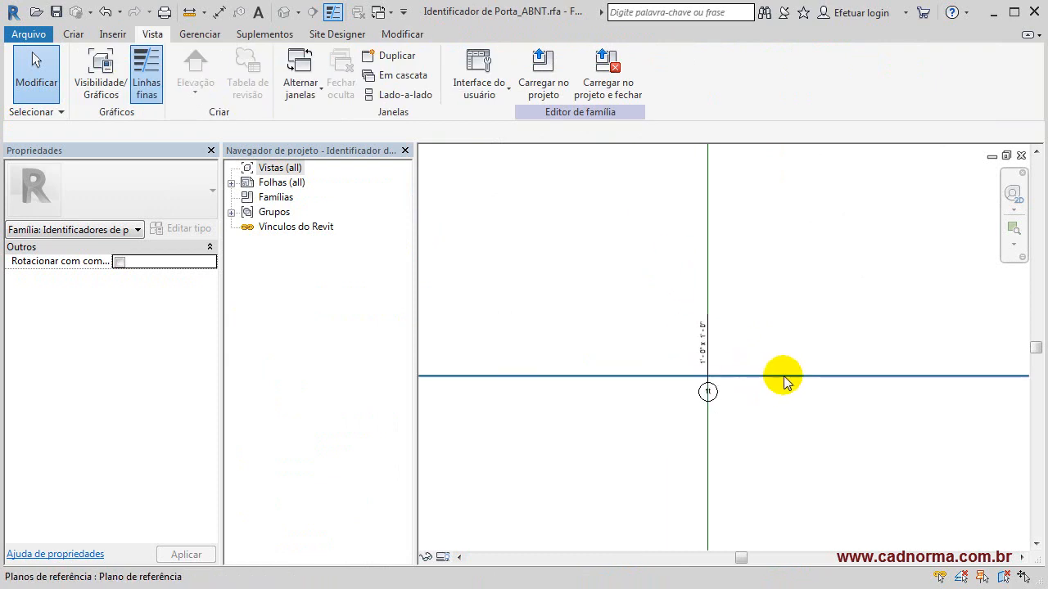
{"action": "scroll", "coordinate": [781, 384], "scroll_direction": "down", "scroll_amount": 1}
{"action": "scroll", "coordinate": [757, 403], "scroll_direction": "up", "scroll_amount": 6}
{"action": "scroll", "coordinate": [757, 403], "scroll_direction": "up", "scroll_amount": 3}
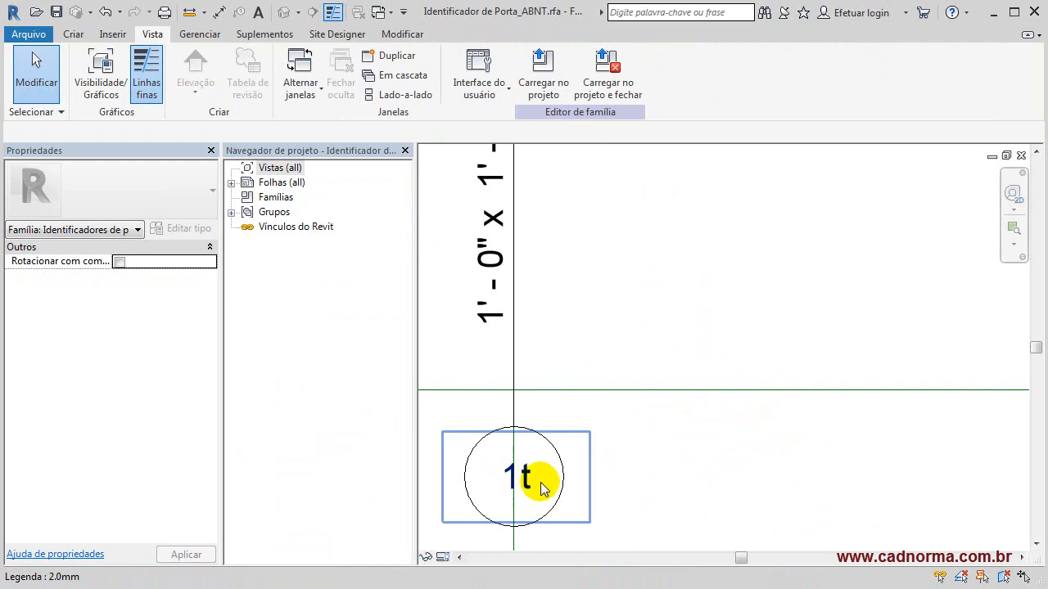
{"action": "scroll", "coordinate": [765, 458], "scroll_direction": "down", "scroll_amount": 1}
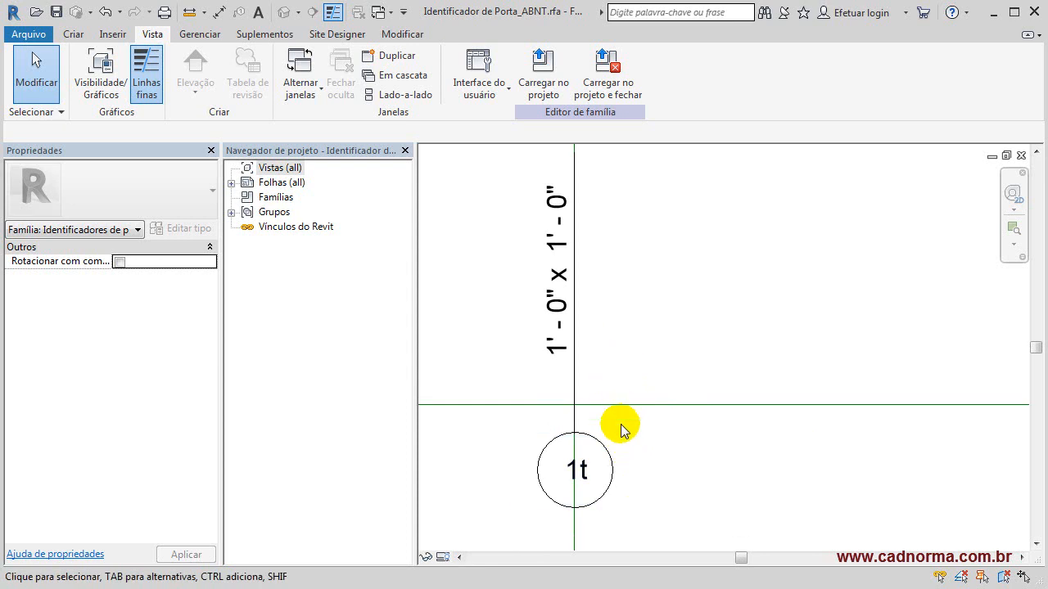
{"action": "scroll", "coordinate": [670, 358], "scroll_direction": "down", "scroll_amount": 2}
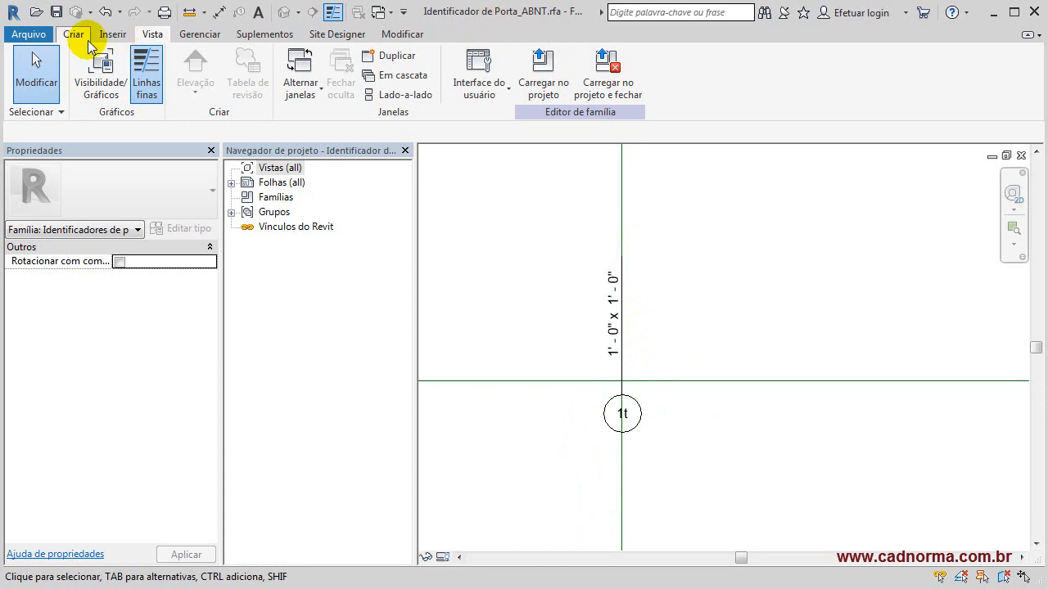
- Save the tag family and load it into Projeto_02, replacing the existing version
{"action": "left_click", "coordinate": [56, 13]}
{"action": "left_click", "coordinate": [543, 82]}
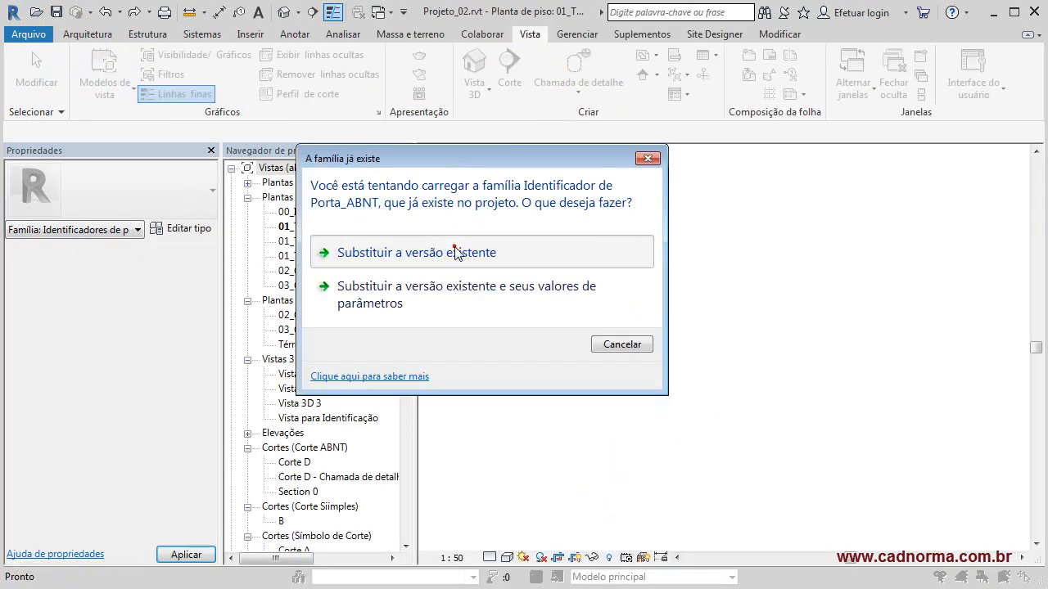
{"action": "left_click", "coordinate": [456, 252]}
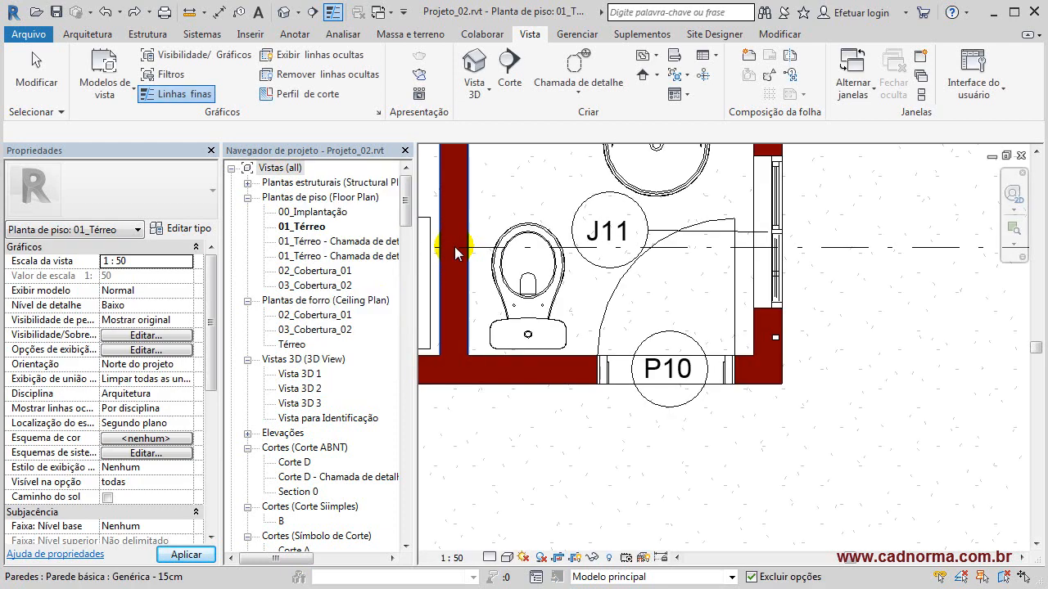
- Change the type of the P10 door tag to Identificador de Porta_ABNT
{"action": "left_click", "coordinate": [672, 411]}
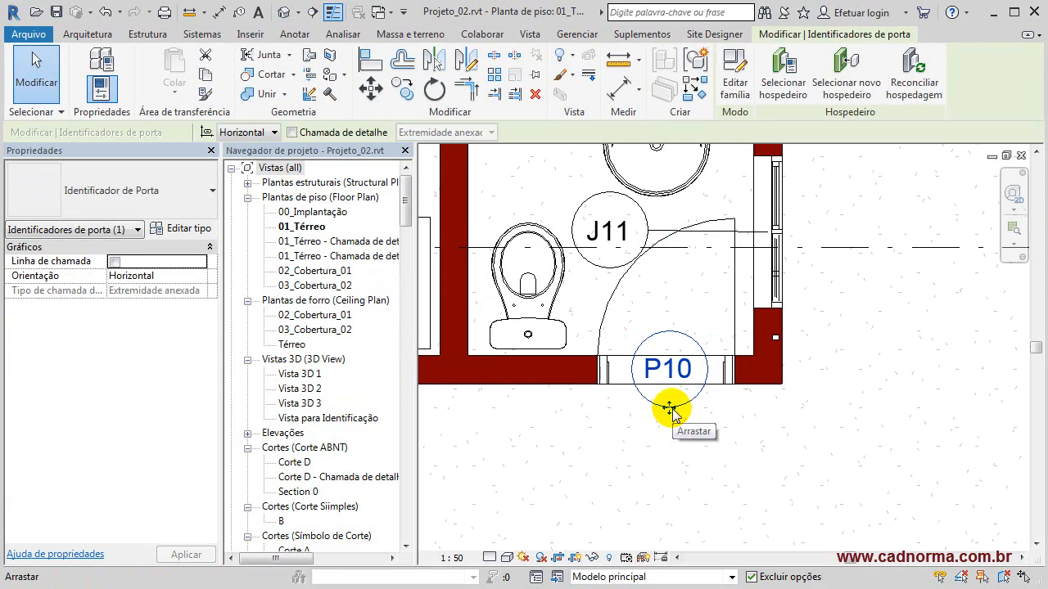
{"action": "left_click", "coordinate": [213, 193]}
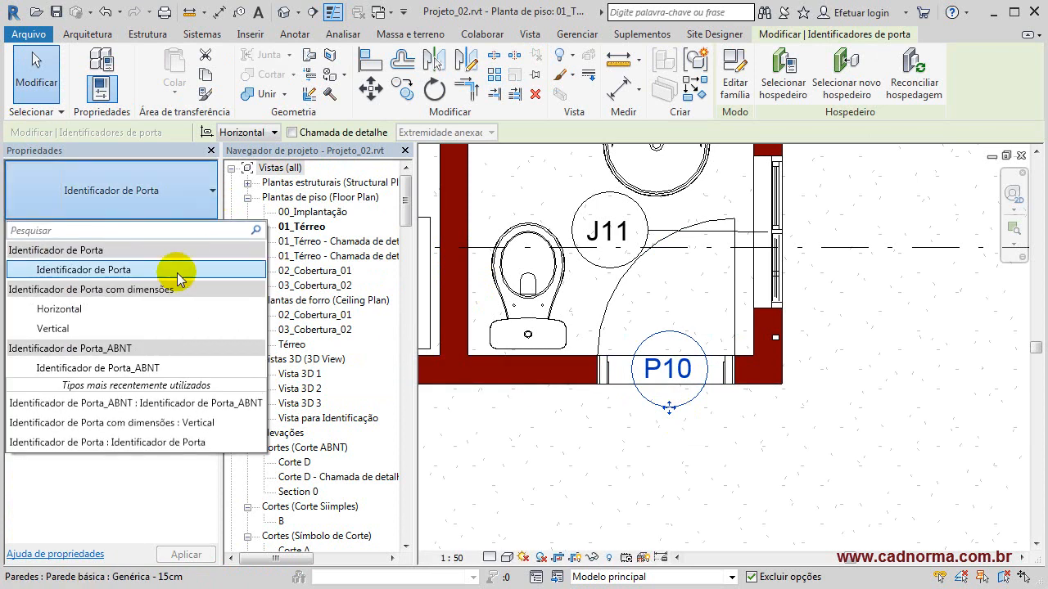
{"action": "left_click", "coordinate": [156, 369]}
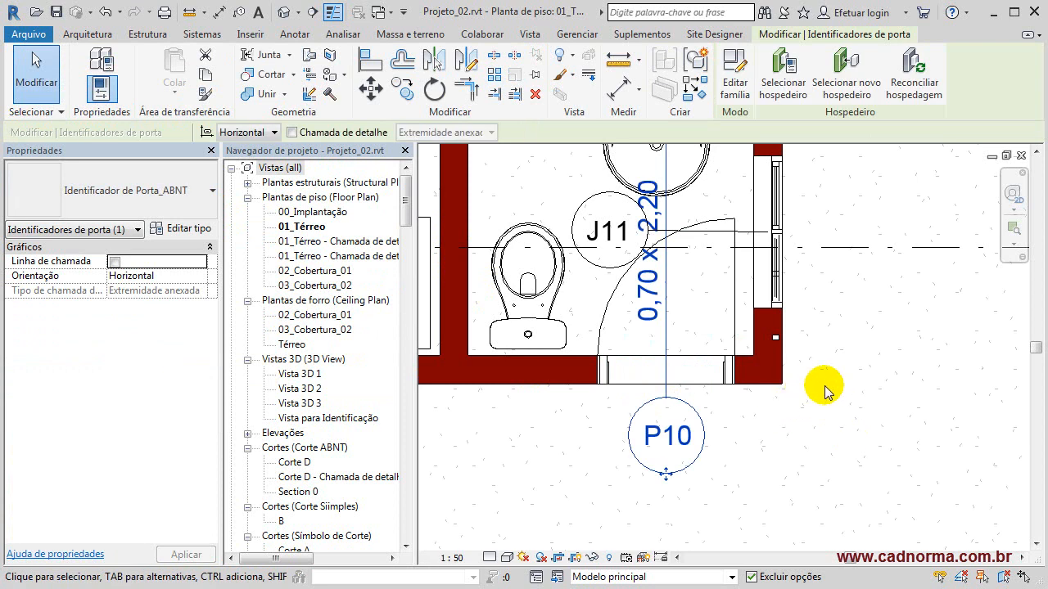
- Move the P10 tag so its circle sits just outside the wall, near the hinge side of the door
{"action": "scroll", "coordinate": [819, 393], "scroll_direction": "down", "scroll_amount": 3}
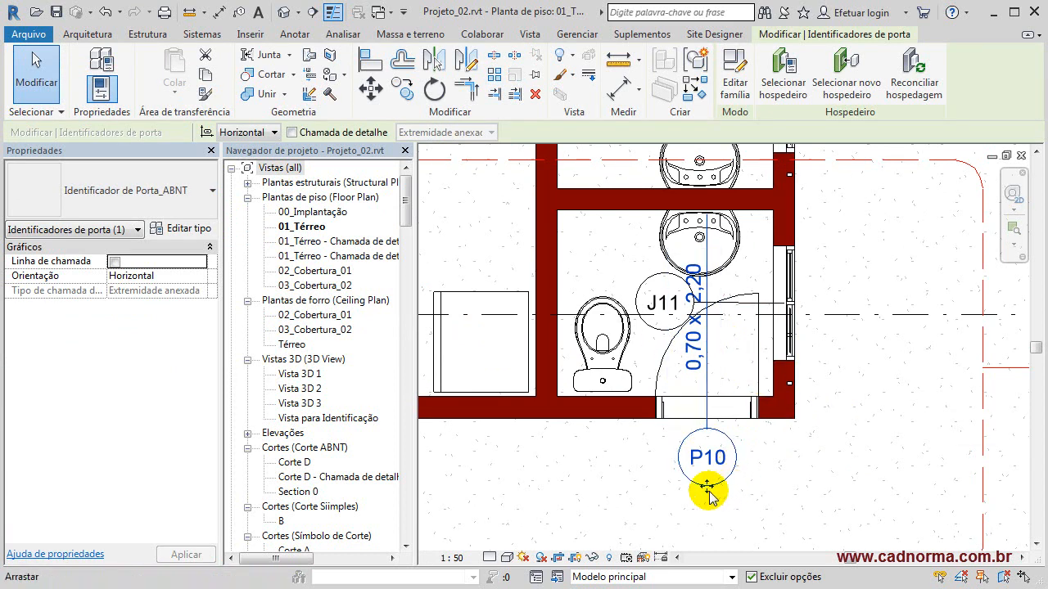
{"action": "left_click_drag", "start_coordinate": [705, 490], "coordinate": [737, 531]}
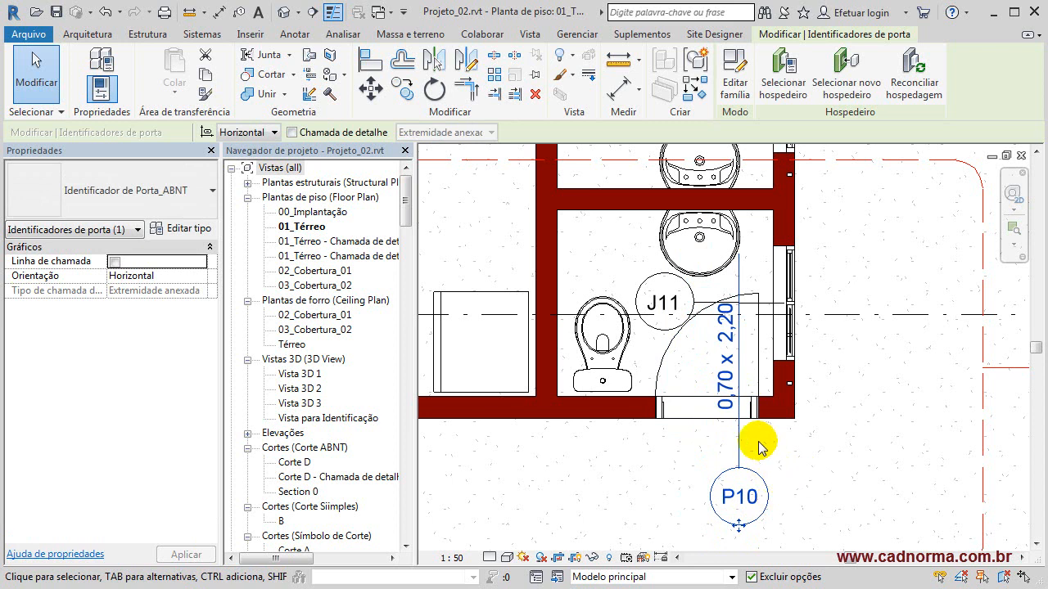
{"action": "left_click", "coordinate": [766, 468]}
{"action": "left_click_drag", "start_coordinate": [768, 496], "coordinate": [769, 453]}
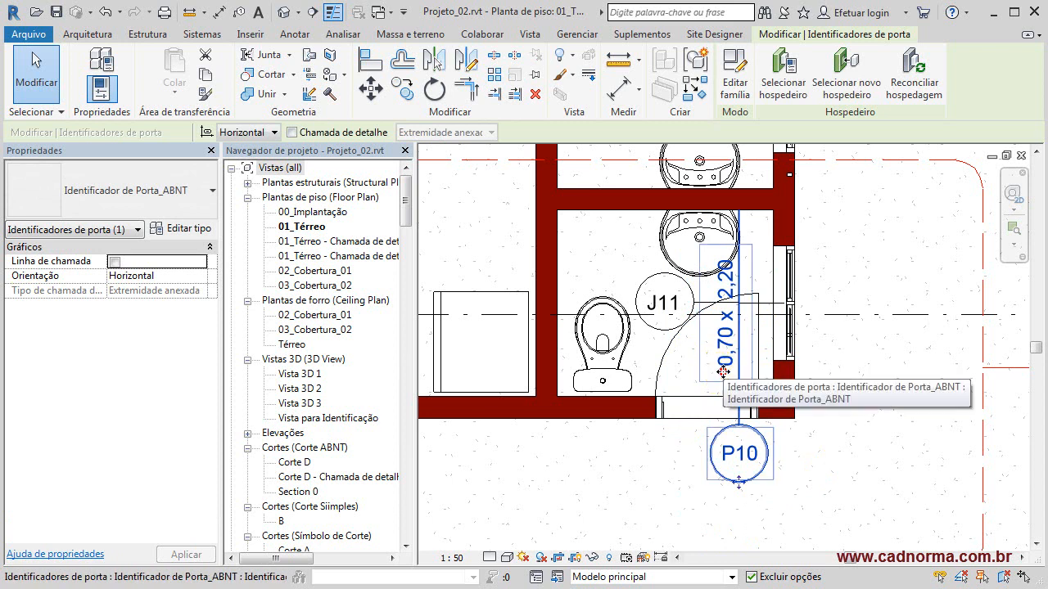
- Open the P10 tag's family for editing and move the vertical dimensions label down, closer to the horizontal reference plane
{"action": "left_click", "coordinate": [730, 94]}
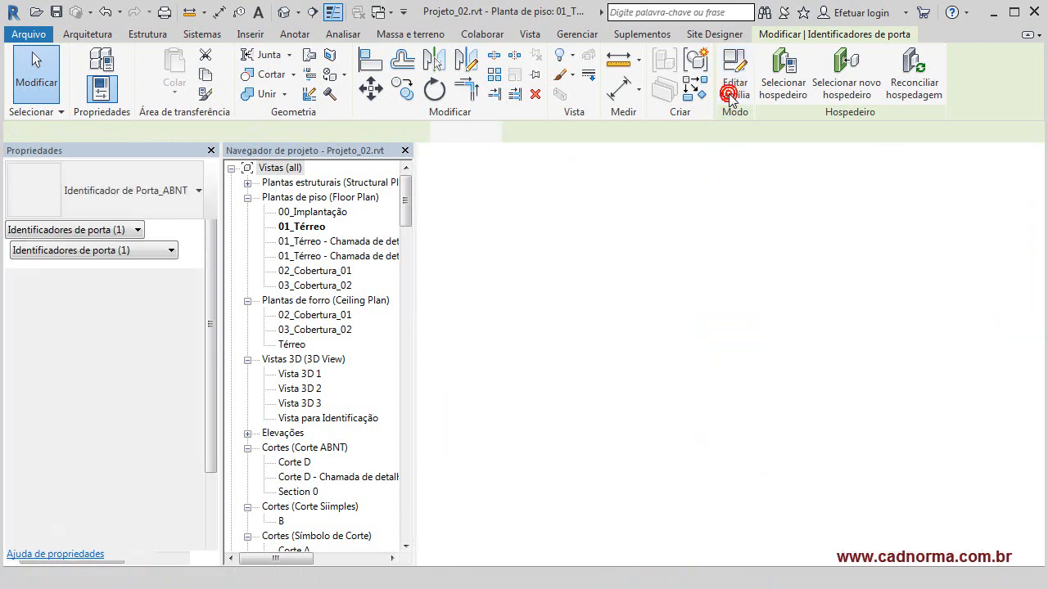
{"action": "scroll", "coordinate": [623, 360], "scroll_direction": "up", "scroll_amount": 3}
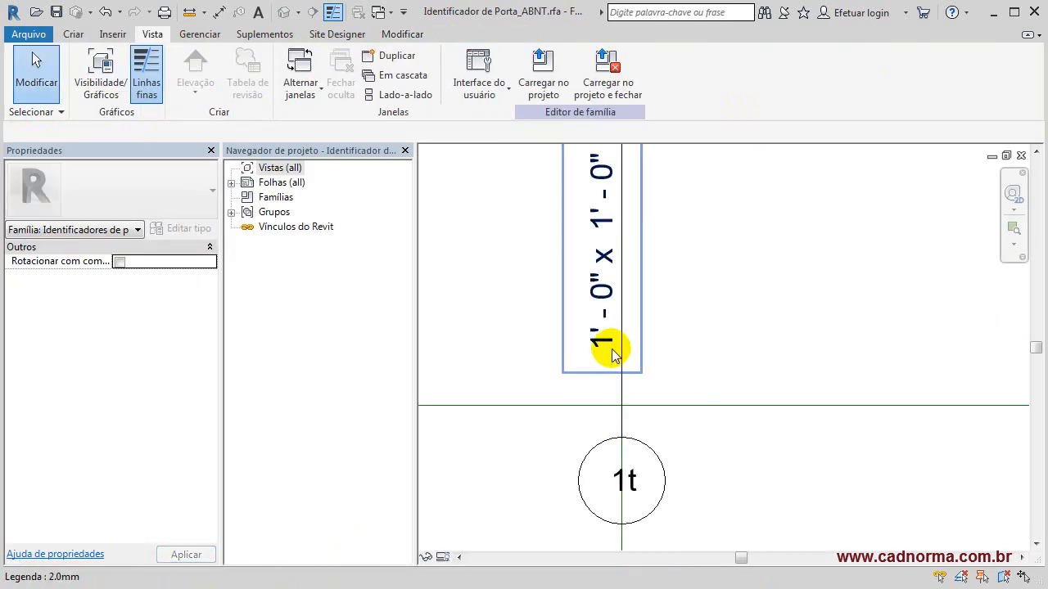
{"action": "left_click", "coordinate": [613, 354]}
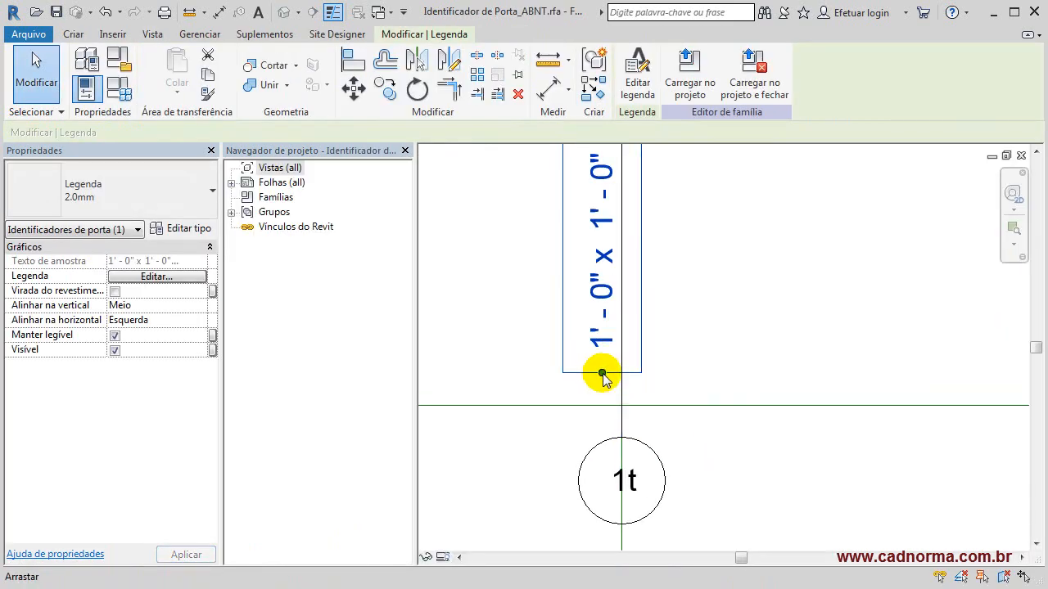
{"action": "left_click_drag", "start_coordinate": [601, 375], "coordinate": [602, 396]}
{"action": "left_click", "coordinate": [695, 283]}
{"action": "scroll", "coordinate": [718, 302], "scroll_direction": "down", "scroll_amount": 2}
{"action": "middle_click_drag", "start_coordinate": [737, 309], "coordinate": [705, 299]}
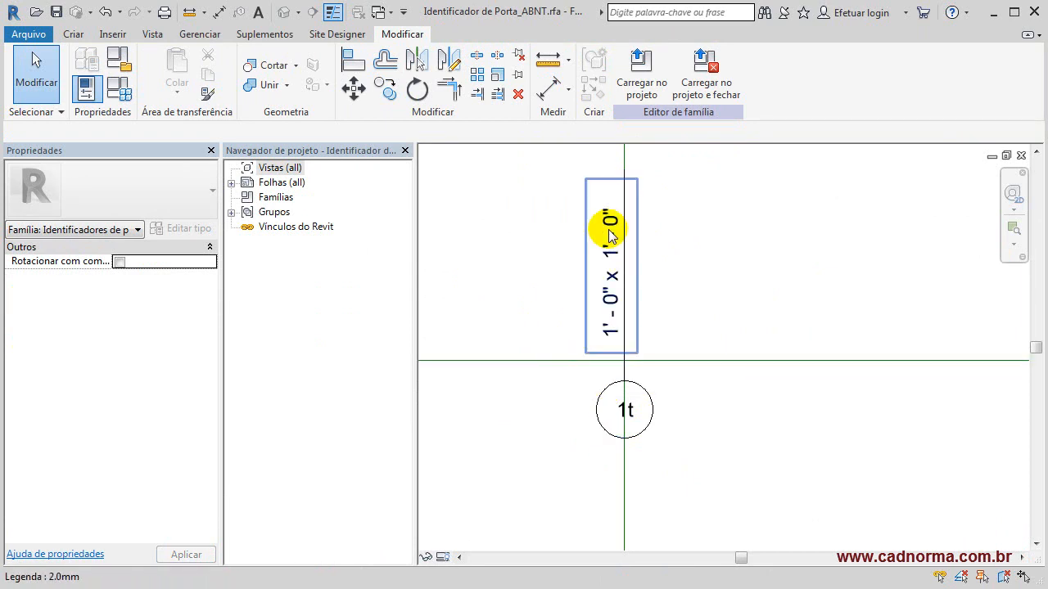
- Copy the whole tag onto itself with Múltiplo enabled, using the reference planes' intersection as both start and end point
{"action": "left_click_drag", "start_coordinate": [561, 157], "coordinate": [699, 474]}
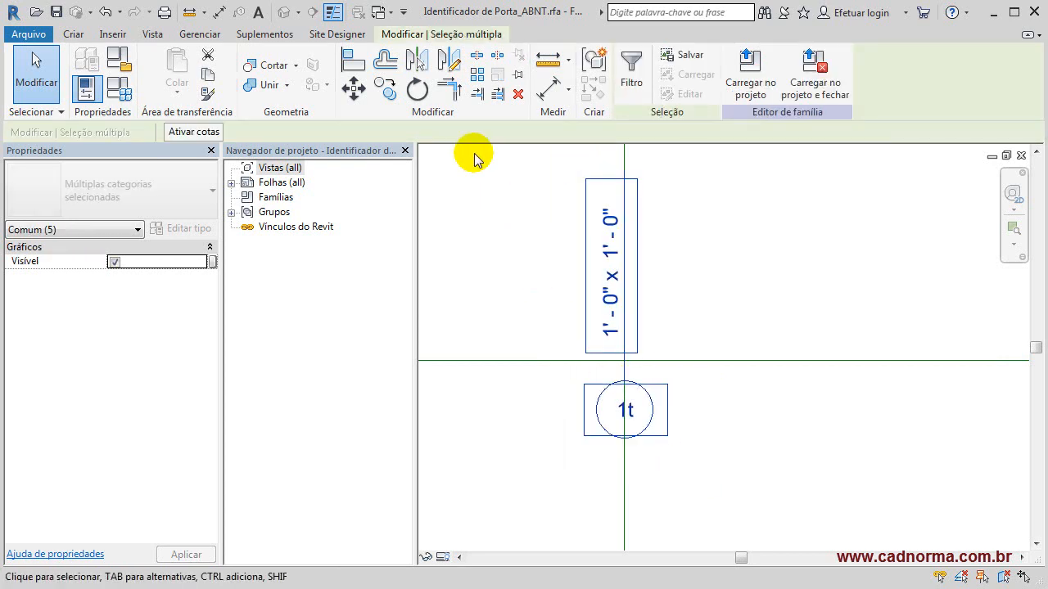
{"action": "left_click", "coordinate": [384, 88]}
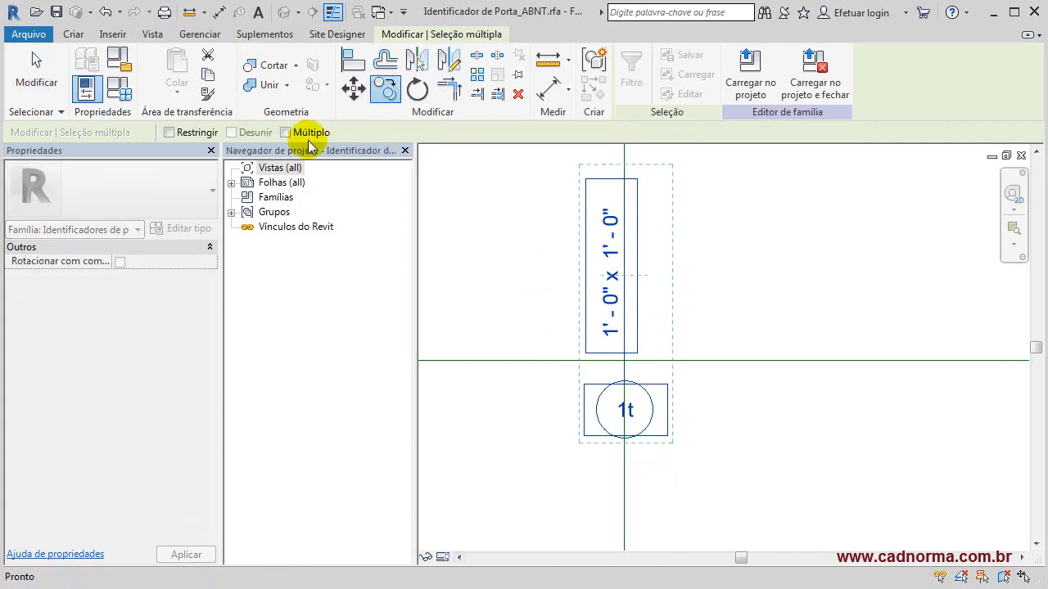
{"action": "left_click", "coordinate": [284, 133]}
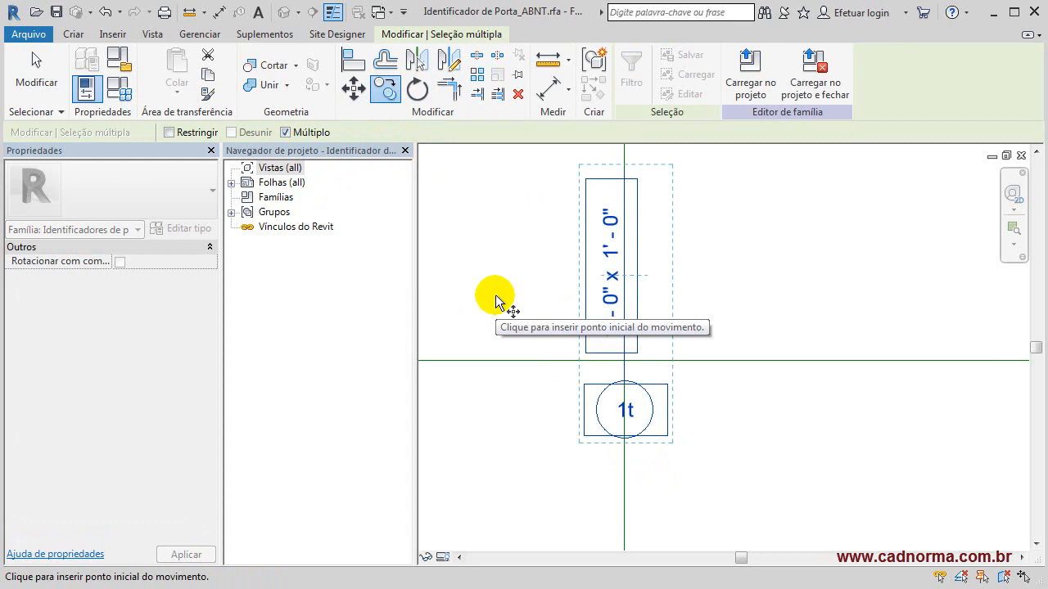
{"action": "left_click", "coordinate": [625, 363]}
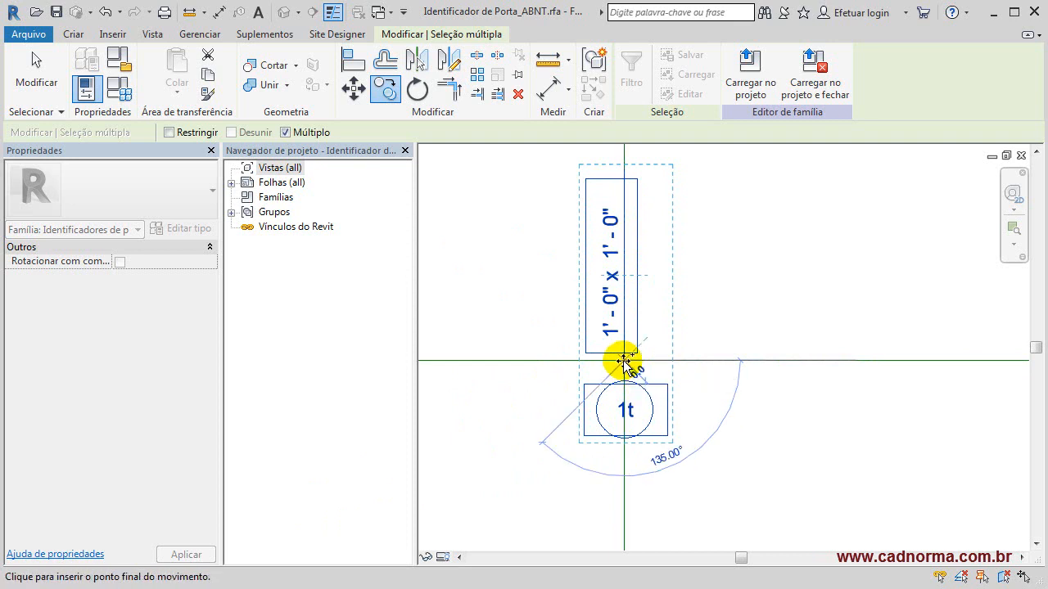
{"action": "left_click", "coordinate": [623, 360]}
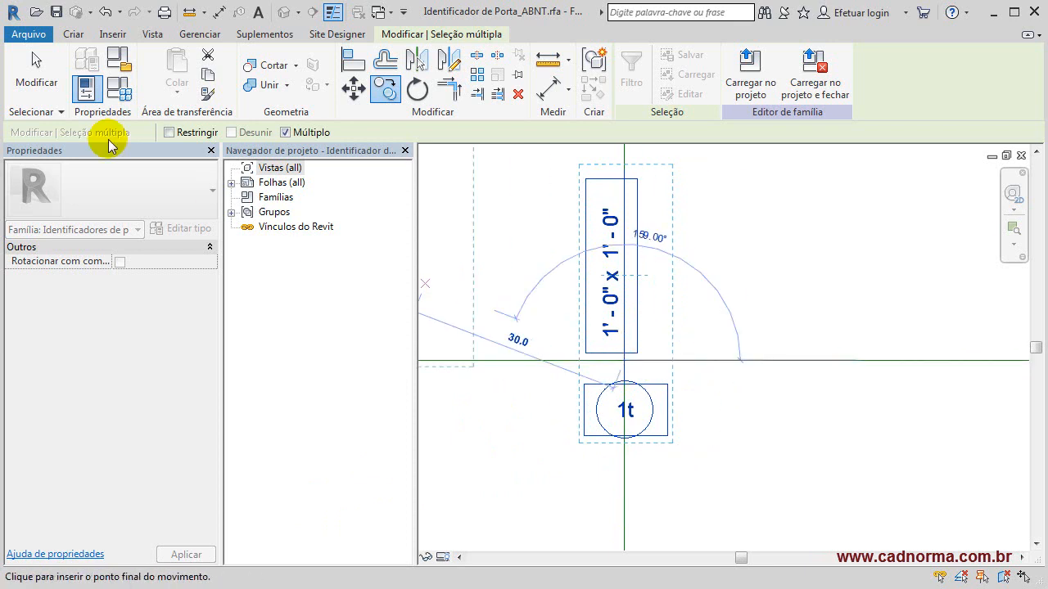
{"action": "left_click", "coordinate": [39, 72]}
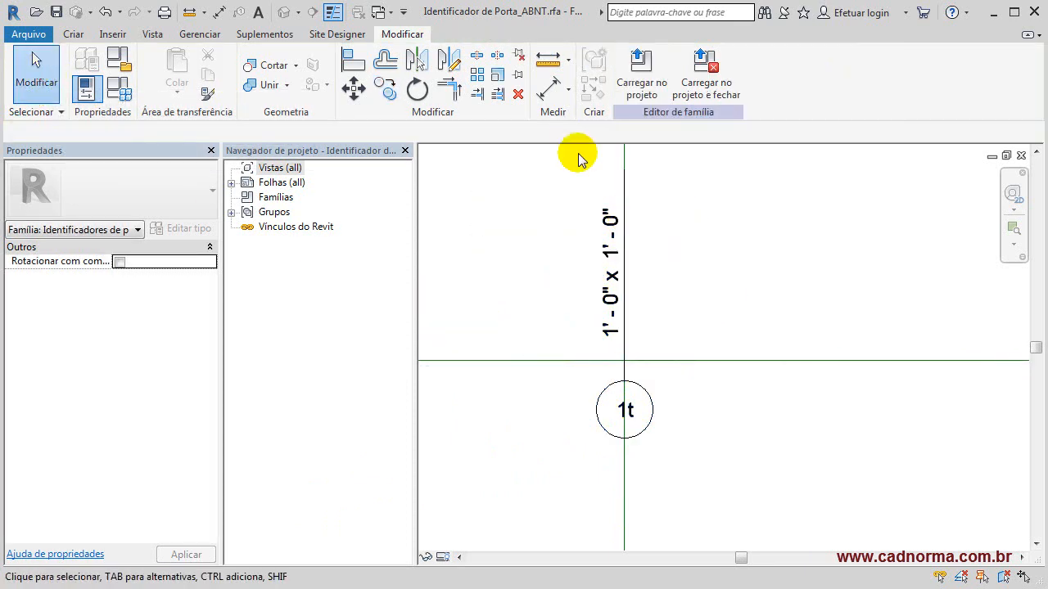
- Rotate one of the overlapping sets of line, circle and labels 90° clockwise about the intersection of the reference planes
{"action": "left_click", "coordinate": [610, 327]}
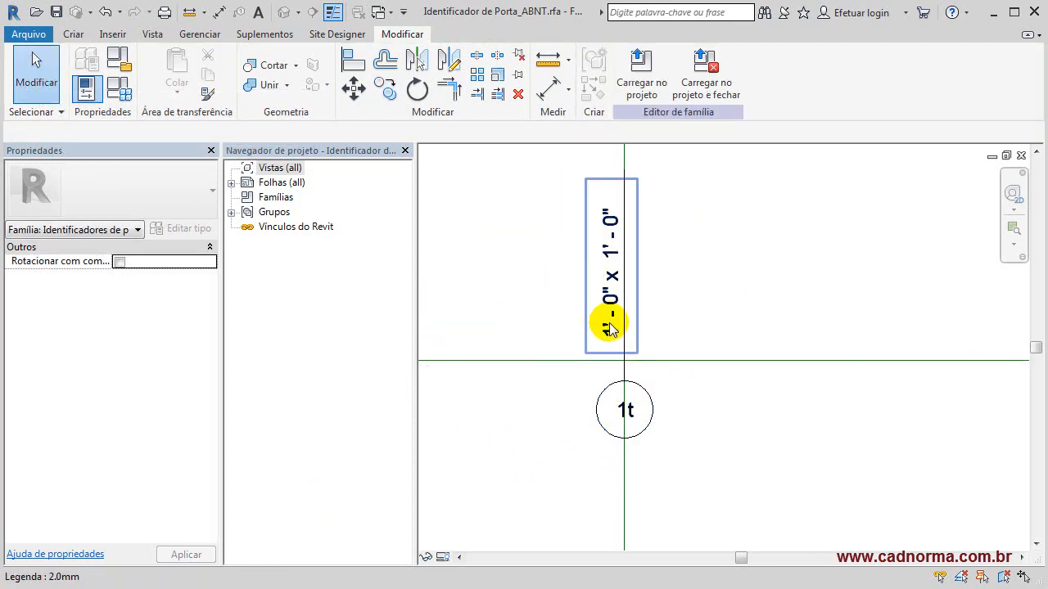
{"action": "left_click", "coordinate": [623, 196]}
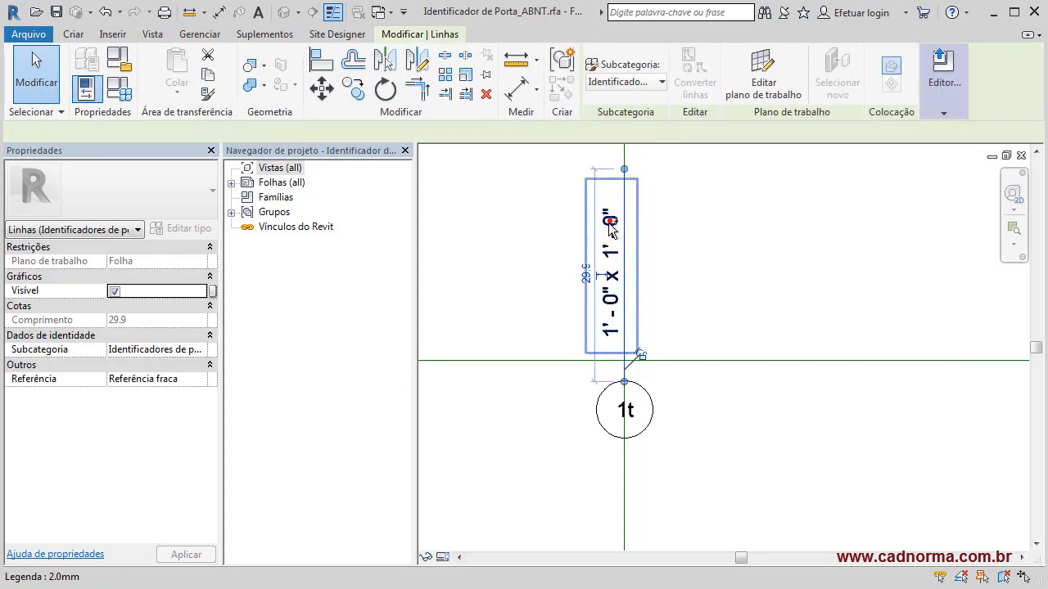
{"action": "left_click", "coordinate": [646, 392], "text": "ctrl"}
{"action": "left_click", "coordinate": [627, 385], "text": "ctrl"}
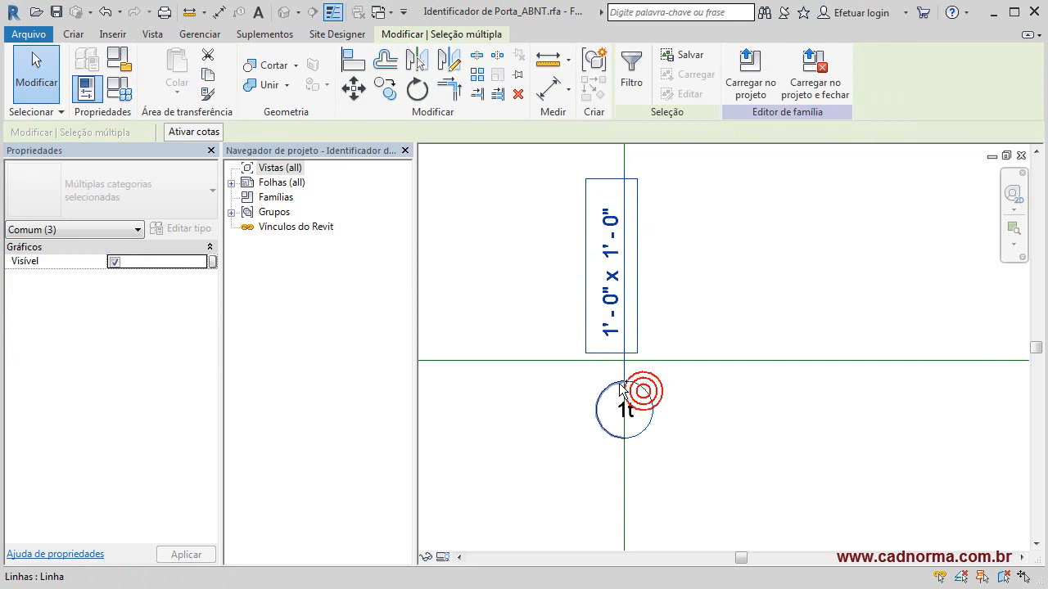
{"action": "left_click", "coordinate": [627, 407], "text": "ctrl"}
{"action": "left_click", "coordinate": [709, 353], "text": "ctrl"}
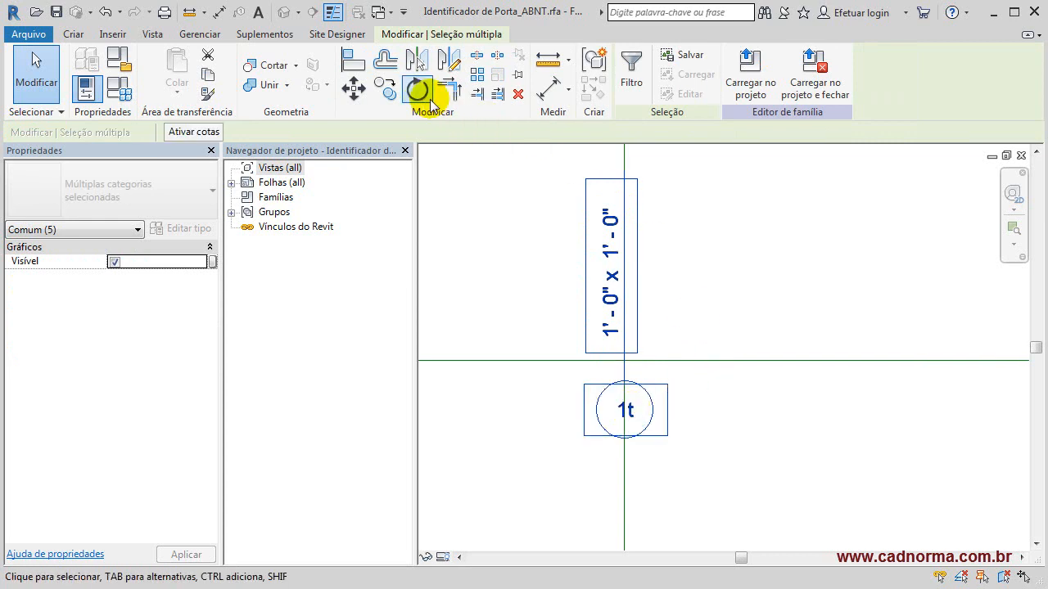
{"action": "left_click", "coordinate": [418, 91]}
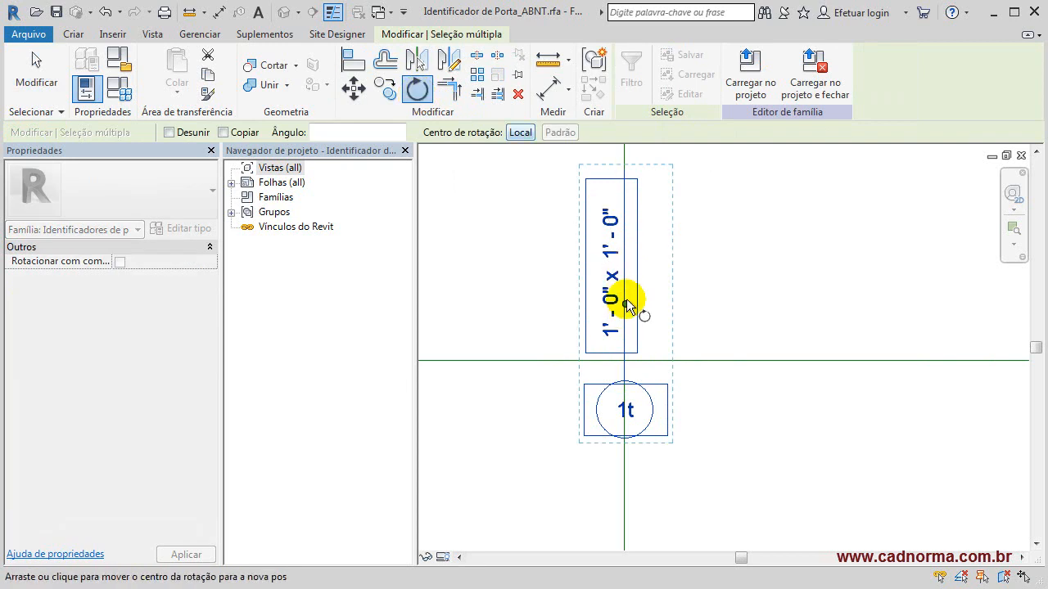
{"action": "left_click_drag", "start_coordinate": [626, 303], "coordinate": [624, 358]}
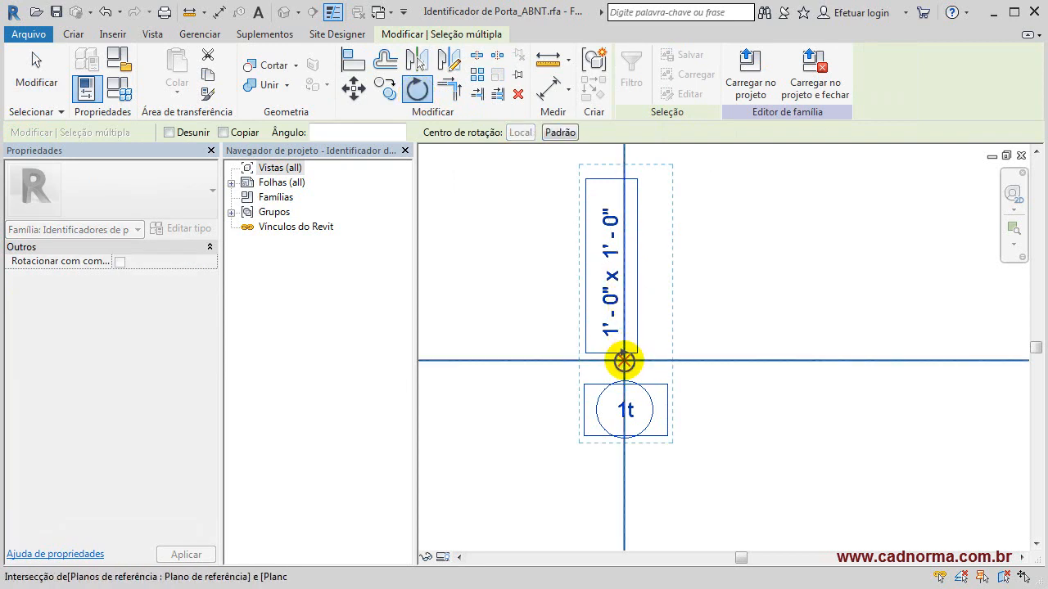
{"action": "left_click", "coordinate": [624, 159]}
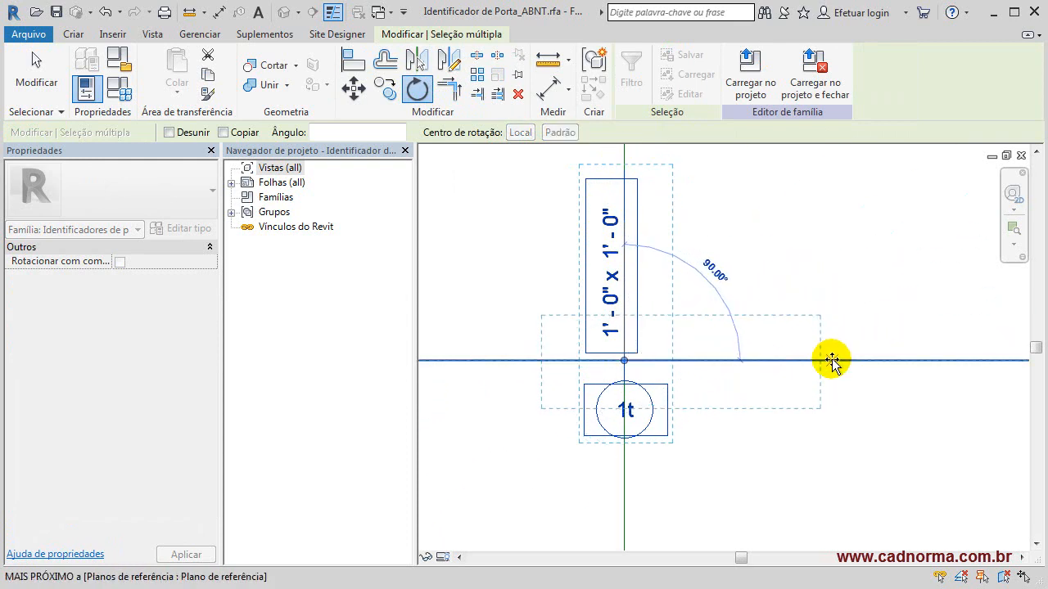
{"action": "left_click", "coordinate": [832, 360]}
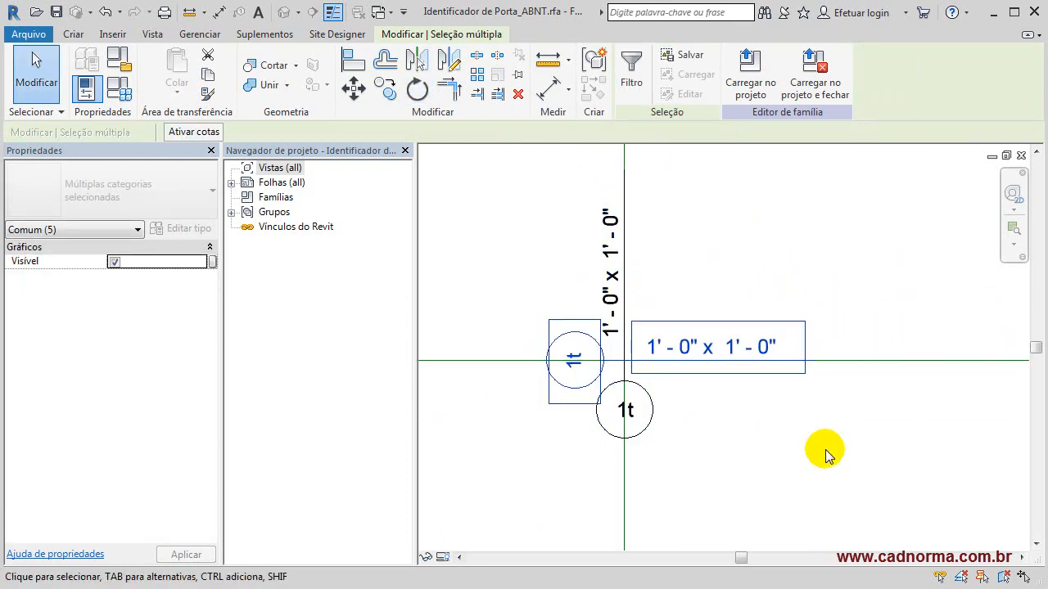
{"action": "left_click", "coordinate": [825, 455]}
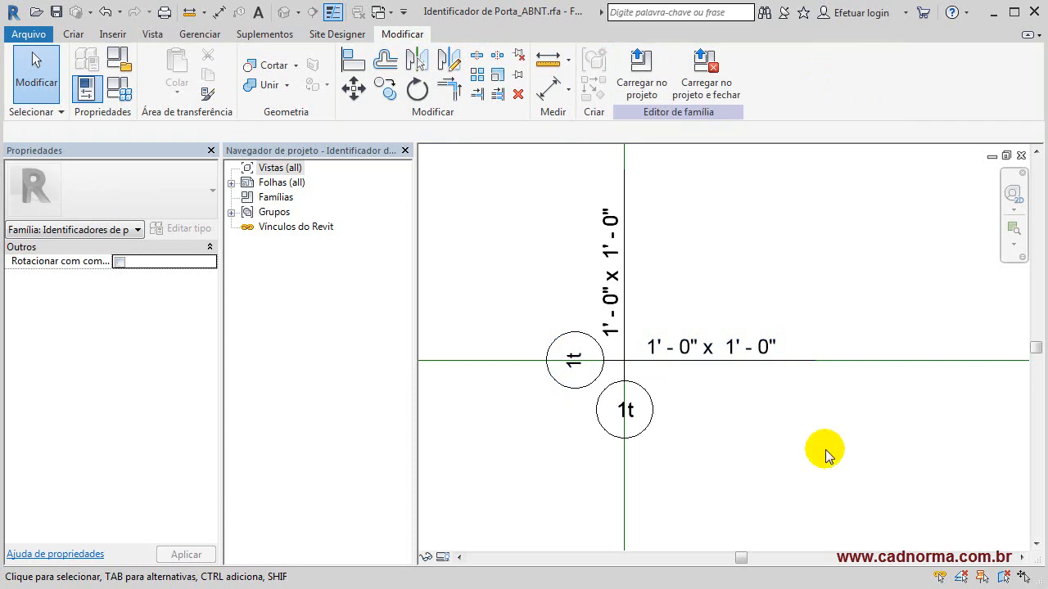
- Rotate the 1t label inside the horizontal tag's circle 90° clockwise so it reads horizontally
{"action": "left_click", "coordinate": [580, 368]}
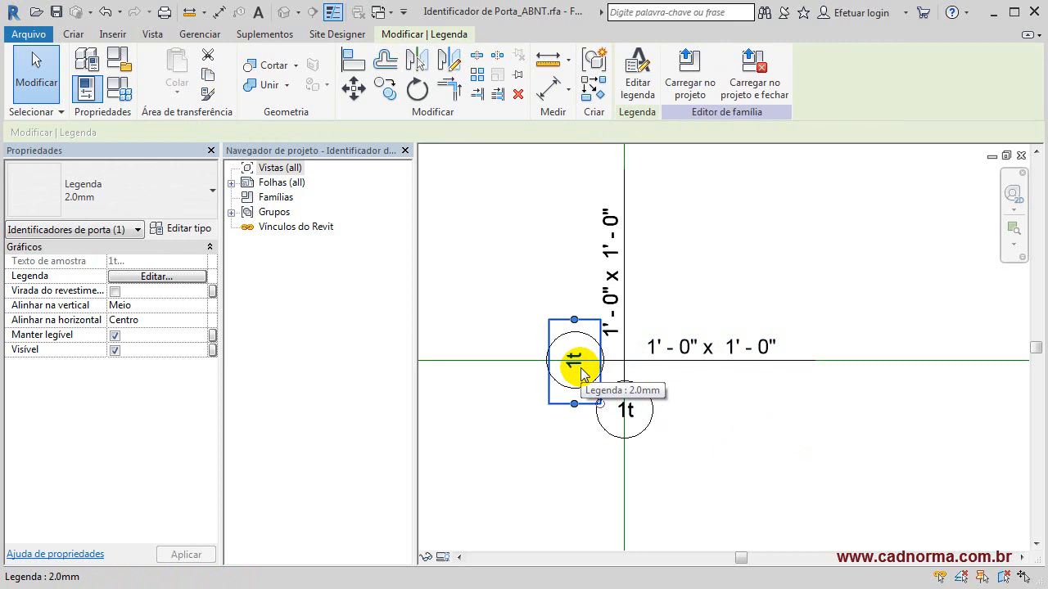
{"action": "left_click", "coordinate": [418, 88]}
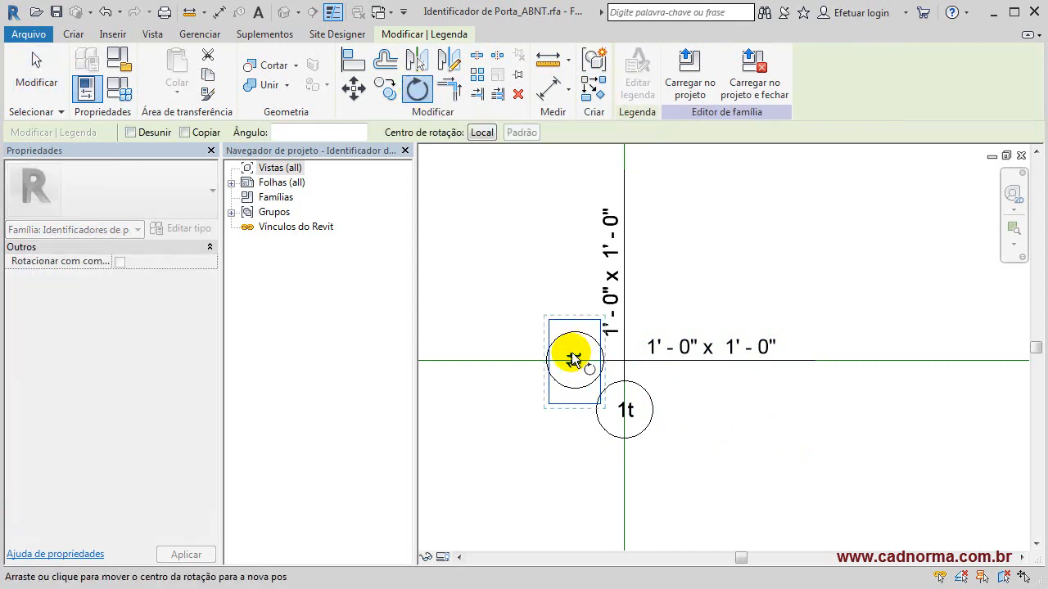
{"action": "left_click", "coordinate": [572, 284]}
{"action": "left_click", "coordinate": [817, 353]}
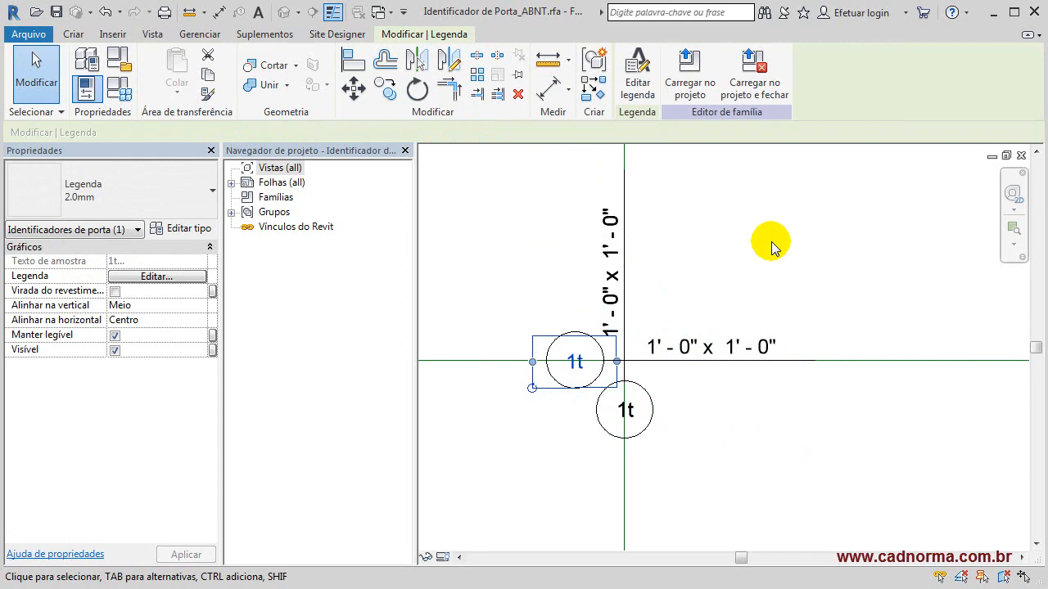
- Rotate one overlapping set of vertical line, circle, 1t label and dimensions label 180° about the intersection of the reference planes
{"action": "left_click", "coordinate": [771, 246]}
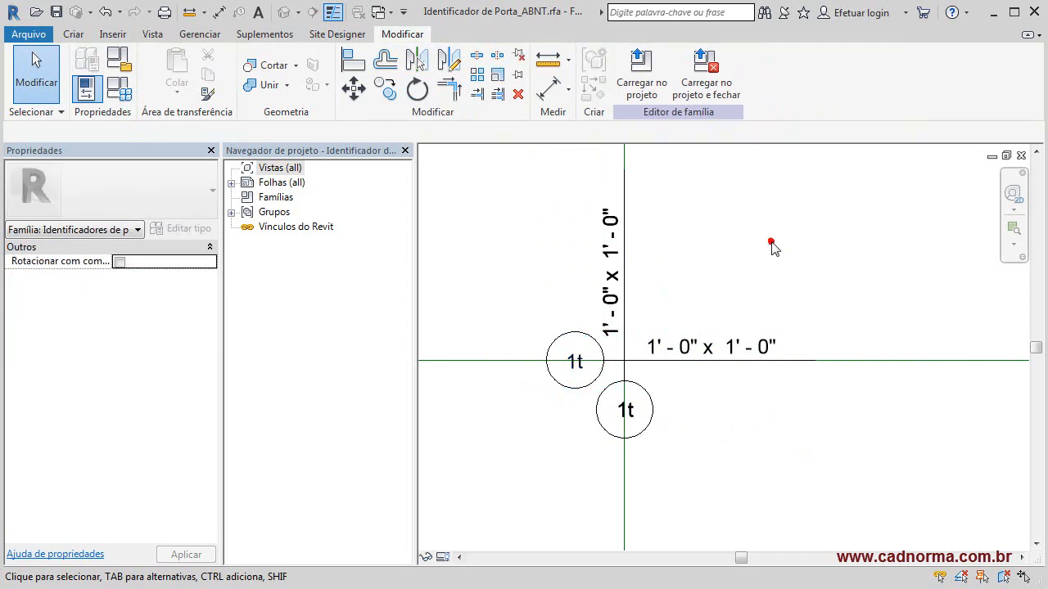
{"action": "left_click", "coordinate": [612, 270]}
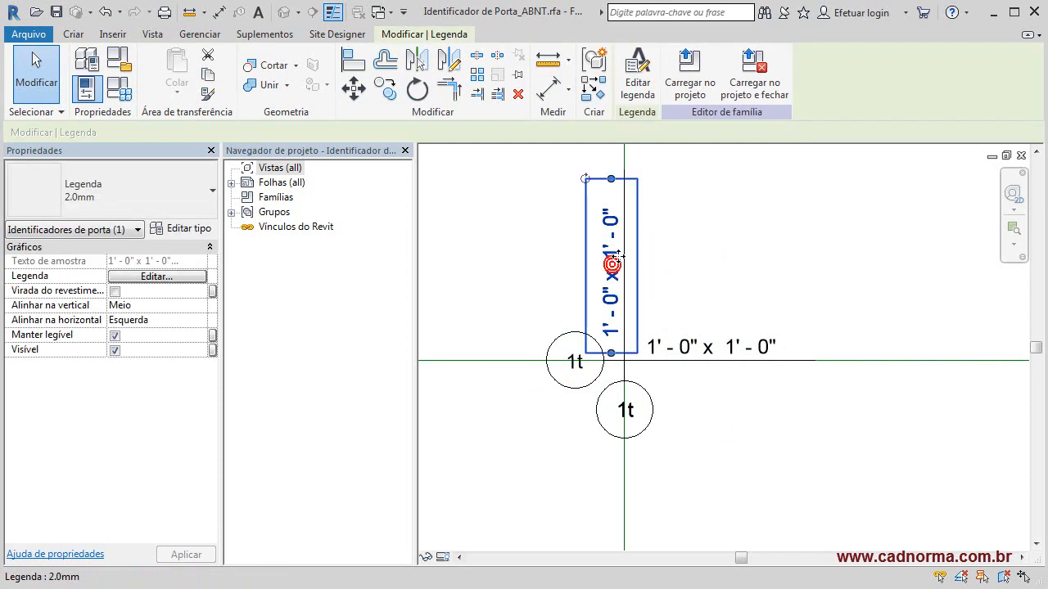
{"action": "left_click", "coordinate": [627, 178], "text": "ctrl"}
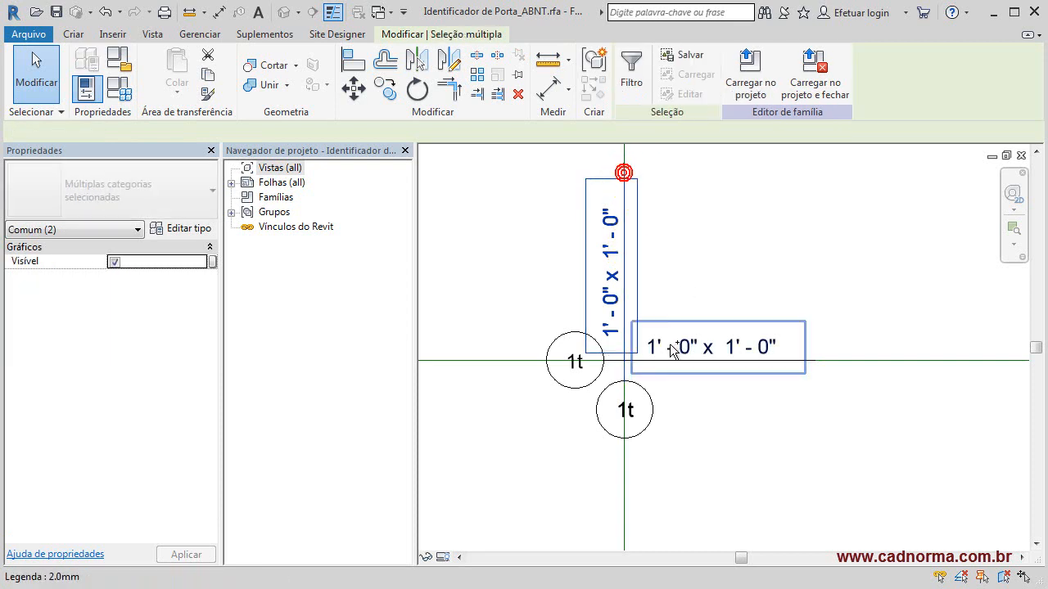
{"action": "left_click", "coordinate": [649, 393], "text": "ctrl"}
{"action": "left_click", "coordinate": [625, 409], "text": "ctrl"}
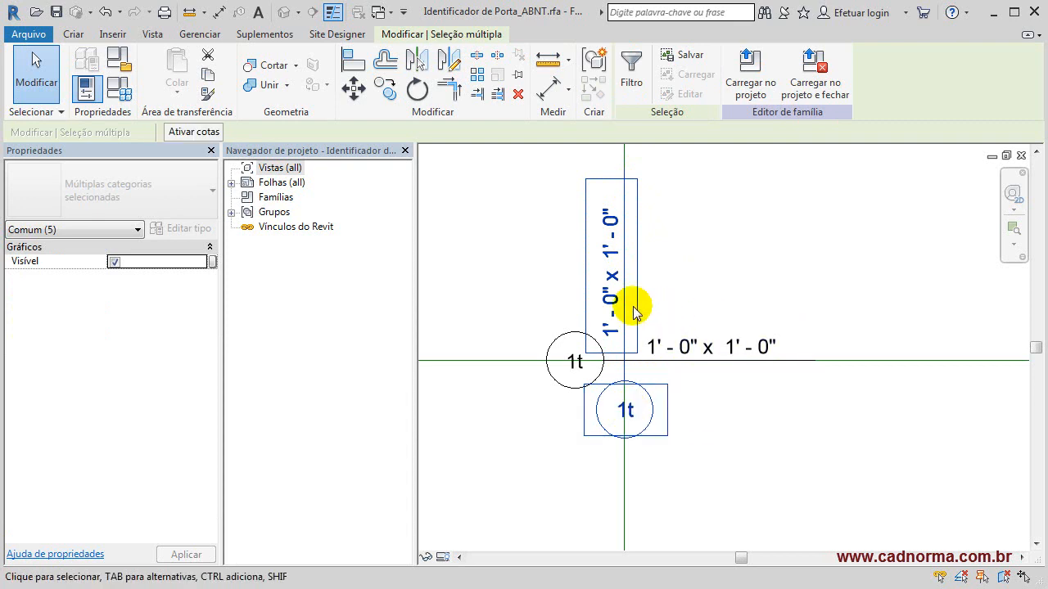
{"action": "left_click", "coordinate": [417, 89]}
{"action": "left_click_drag", "start_coordinate": [625, 303], "coordinate": [626, 361]}
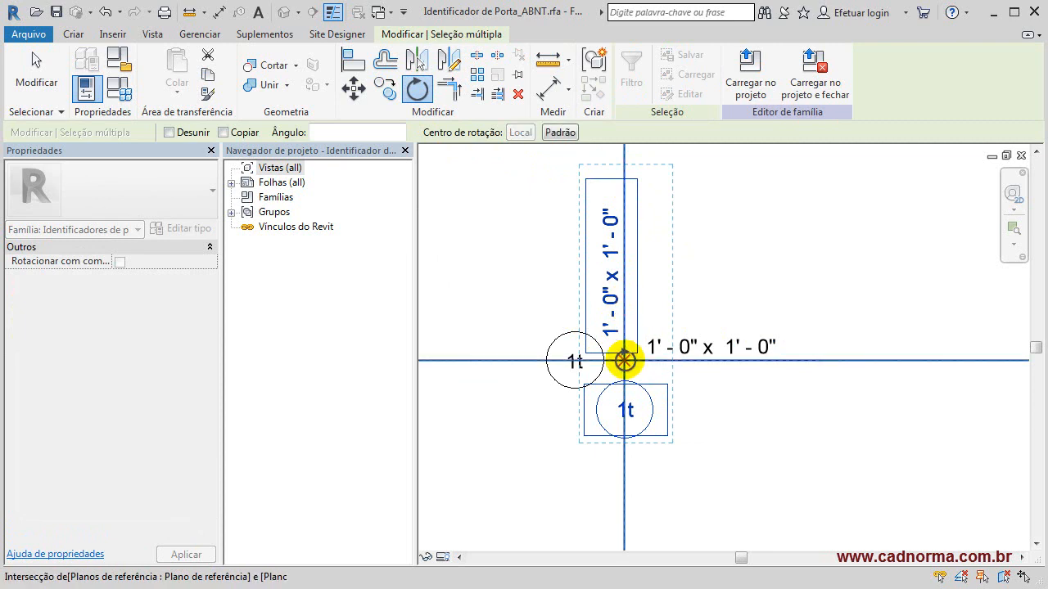
{"action": "left_click", "coordinate": [626, 167]}
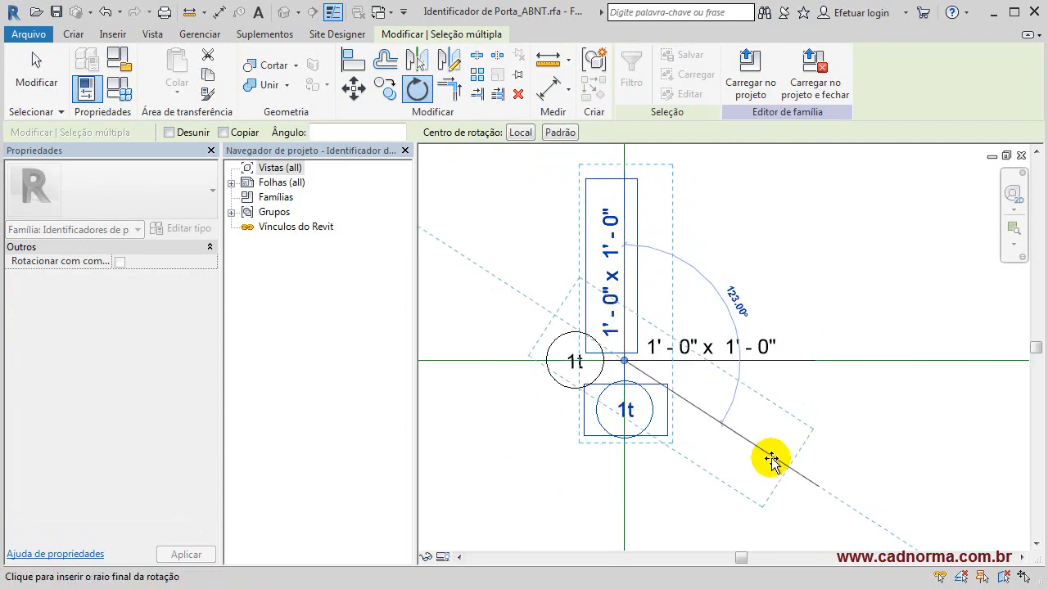
{"action": "left_click", "coordinate": [628, 533]}
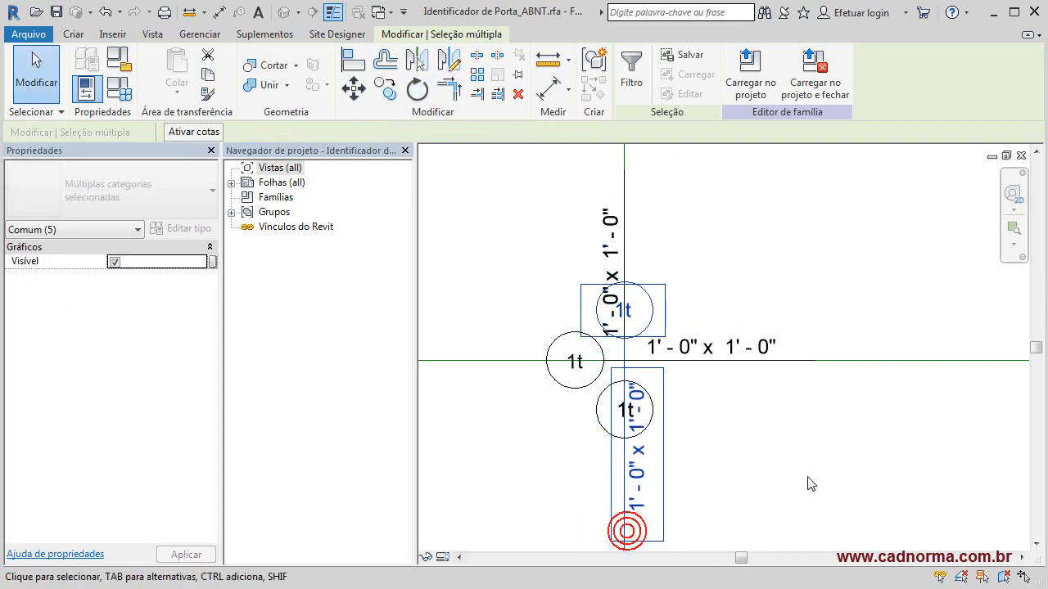
{"action": "left_click", "coordinate": [806, 475]}
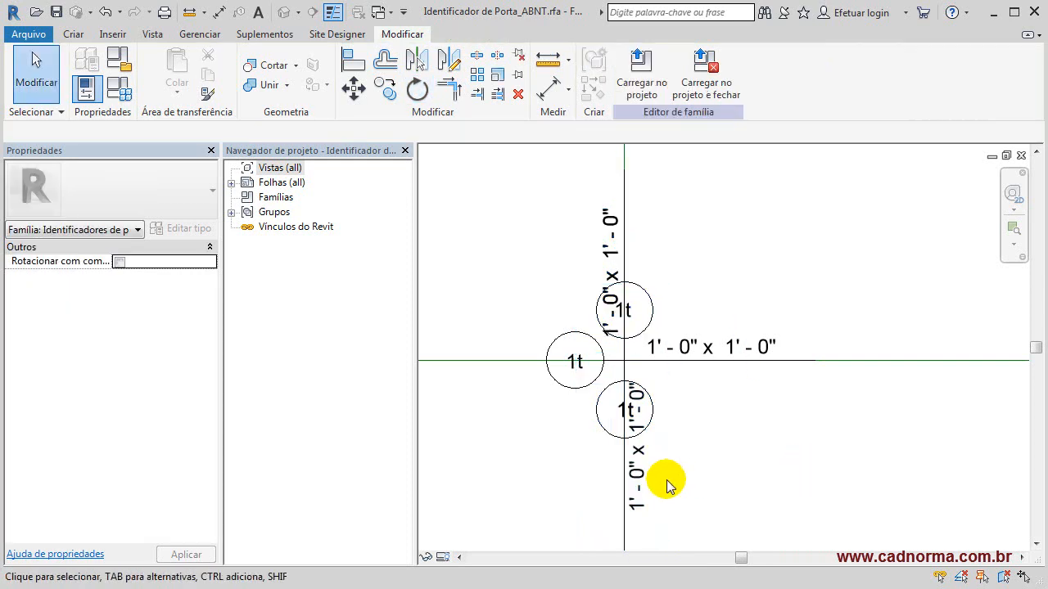
- Mirror the lower vertical dimensions label across the vertical line and remove the original label
{"action": "left_click", "coordinate": [632, 479]}
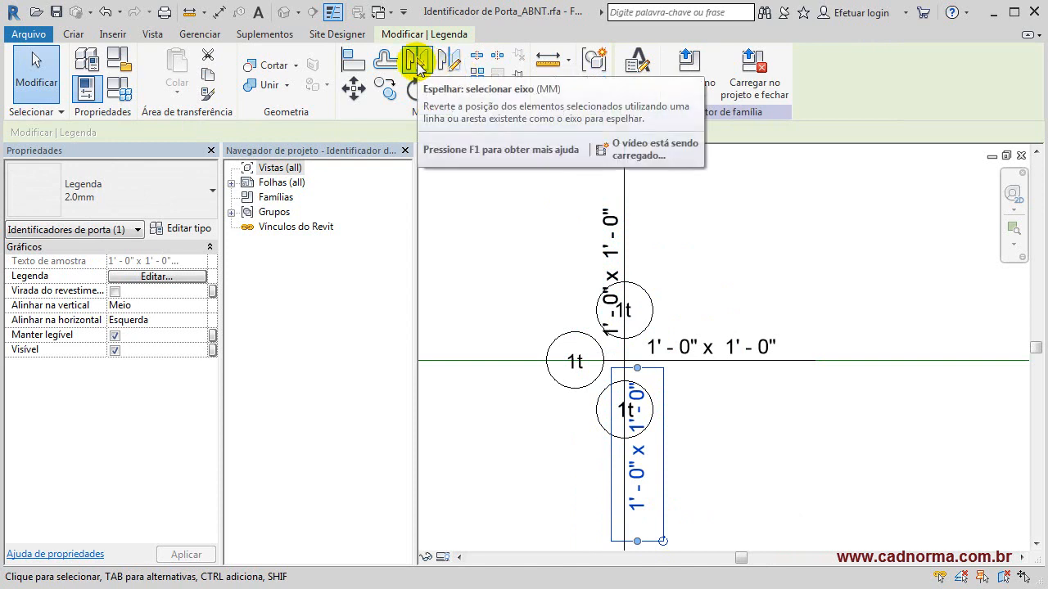
{"action": "left_click", "coordinate": [417, 64]}
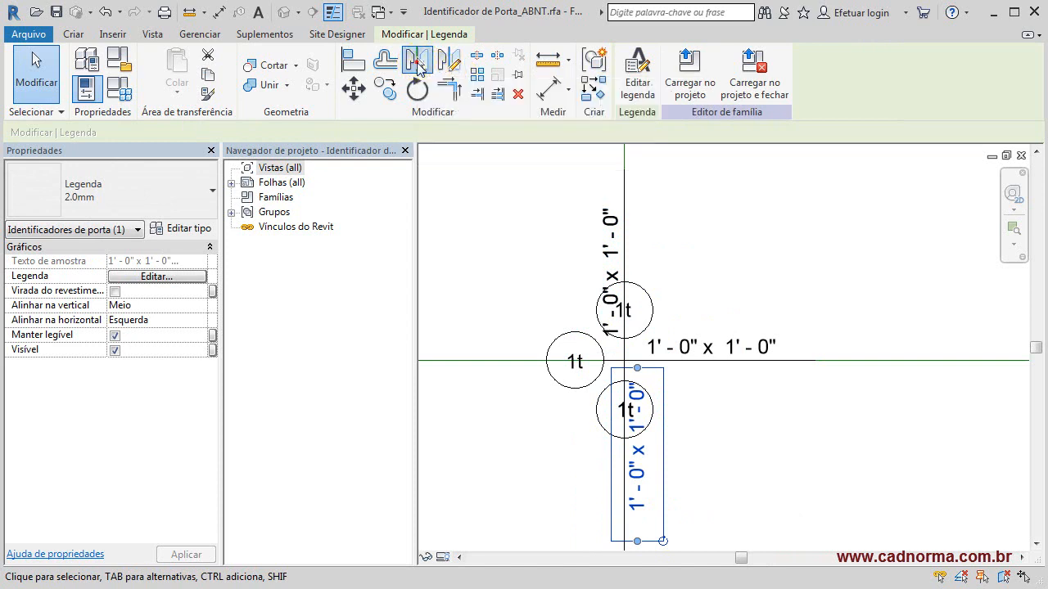
{"action": "left_click", "coordinate": [625, 532]}
{"action": "left_click", "coordinate": [760, 489]}
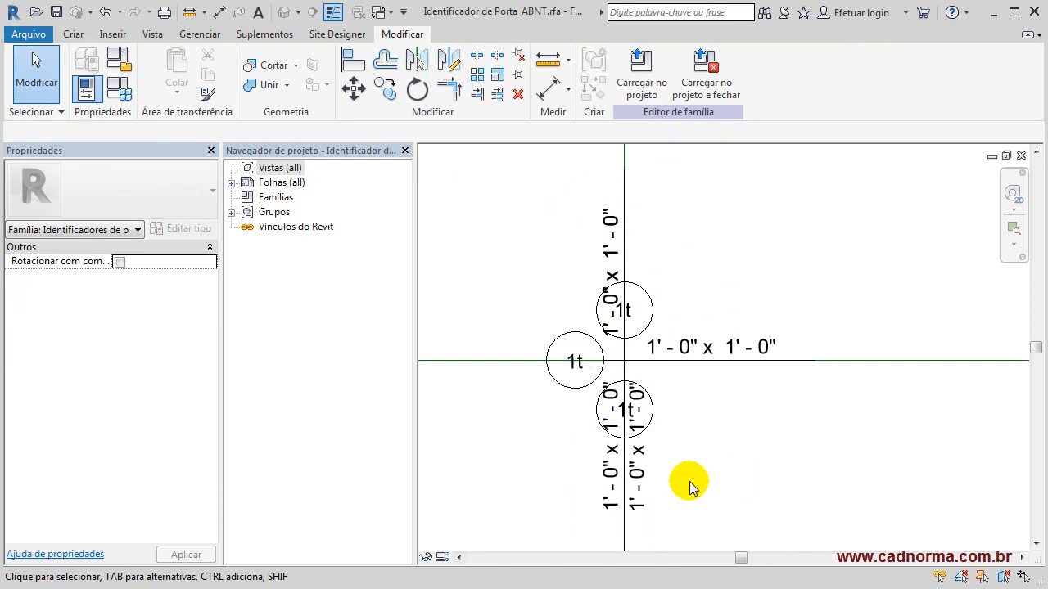
{"action": "left_click", "coordinate": [638, 481]}
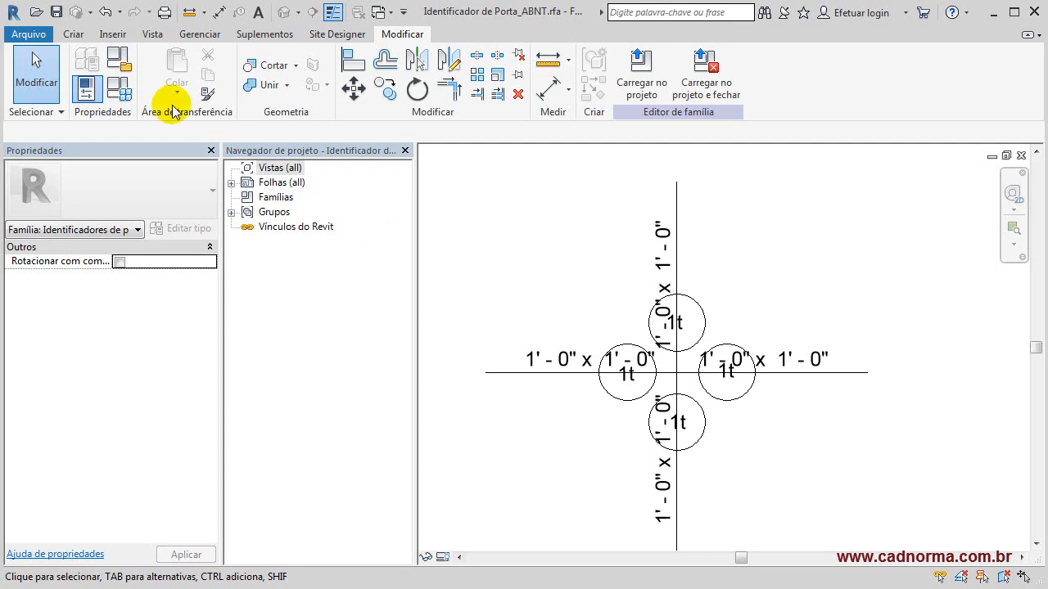
- Check the family types for existing parameters and close the list without changes
{"action": "left_click", "coordinate": [119, 89]}
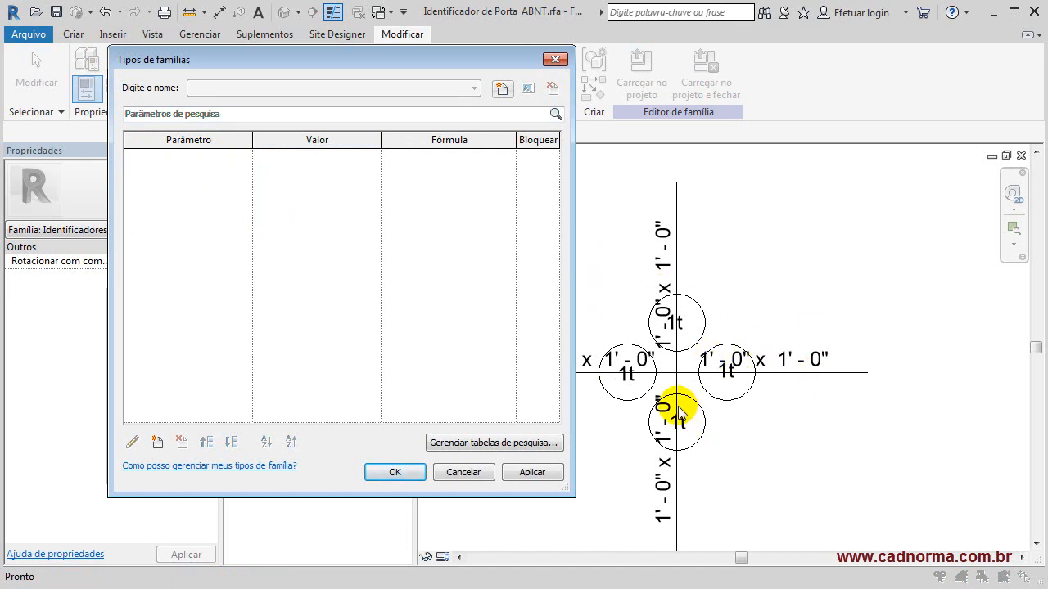
{"action": "left_click", "coordinate": [454, 475]}
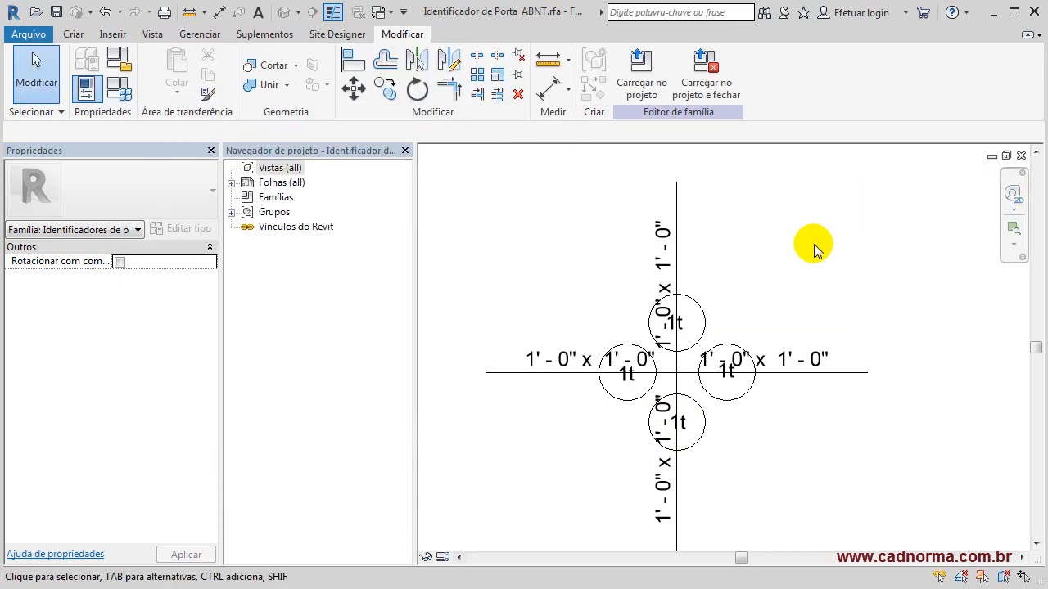
- Link the visibility of the upward tag's dimensions label, 1t label, circle and line to a new family type parameter named Visibilidade Acima
{"action": "left_click", "coordinate": [665, 238]}
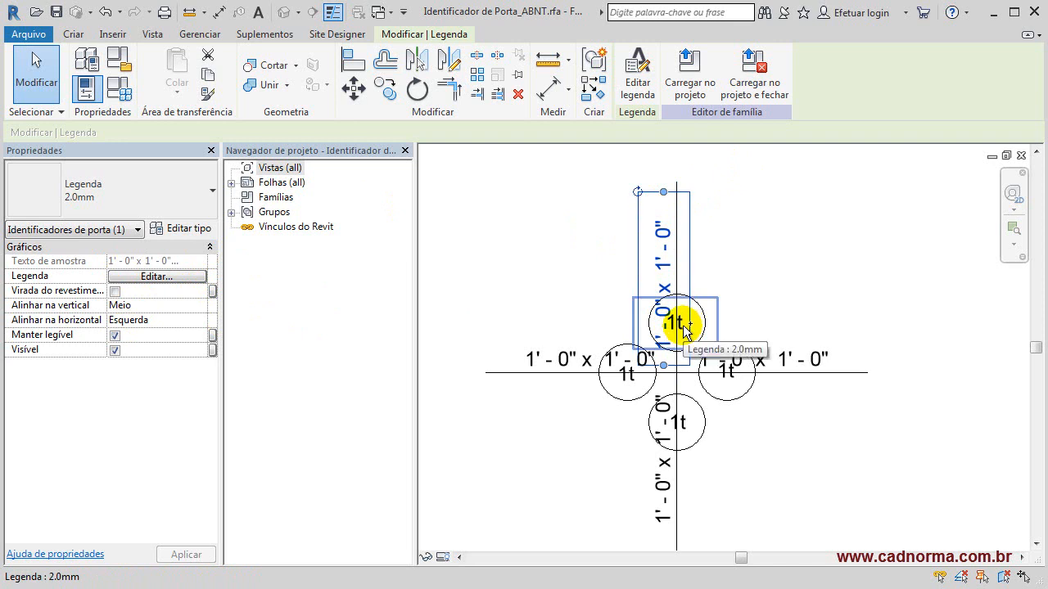
{"action": "left_click", "coordinate": [684, 422], "text": "ctrl"}
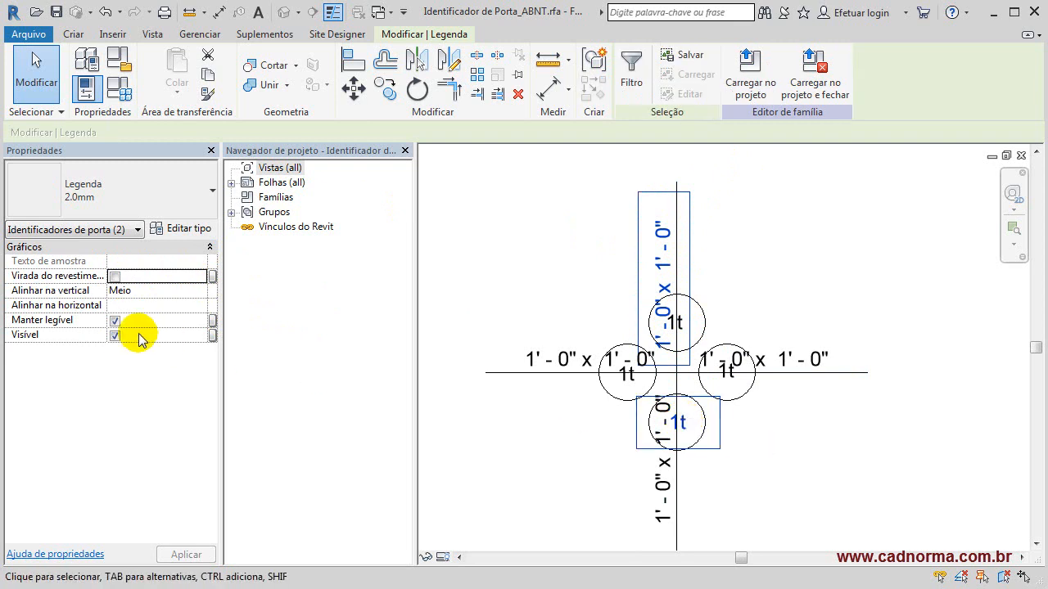
{"action": "left_click", "coordinate": [700, 428], "text": "ctrl"}
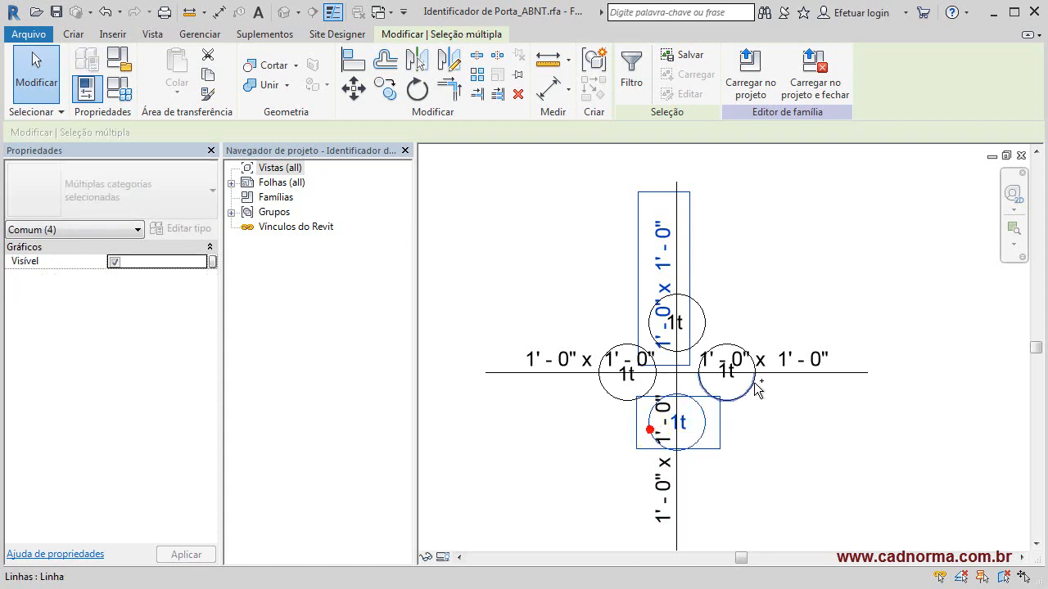
{"action": "left_click", "coordinate": [701, 363], "text": "ctrl"}
{"action": "left_click", "coordinate": [677, 181], "text": "ctrl"}
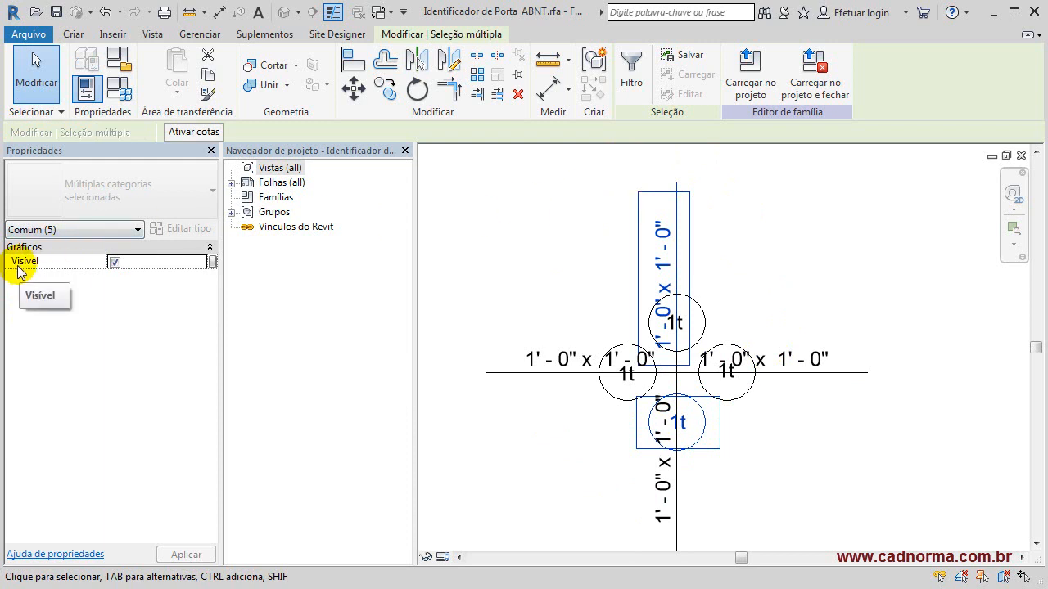
{"action": "left_click", "coordinate": [213, 262]}
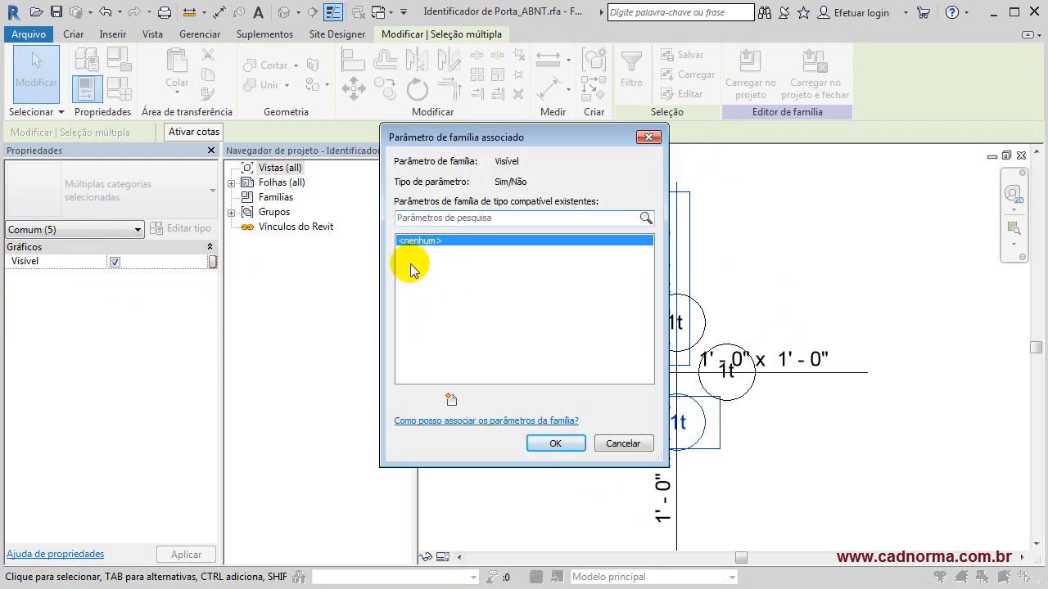
{"action": "left_click", "coordinate": [452, 401]}
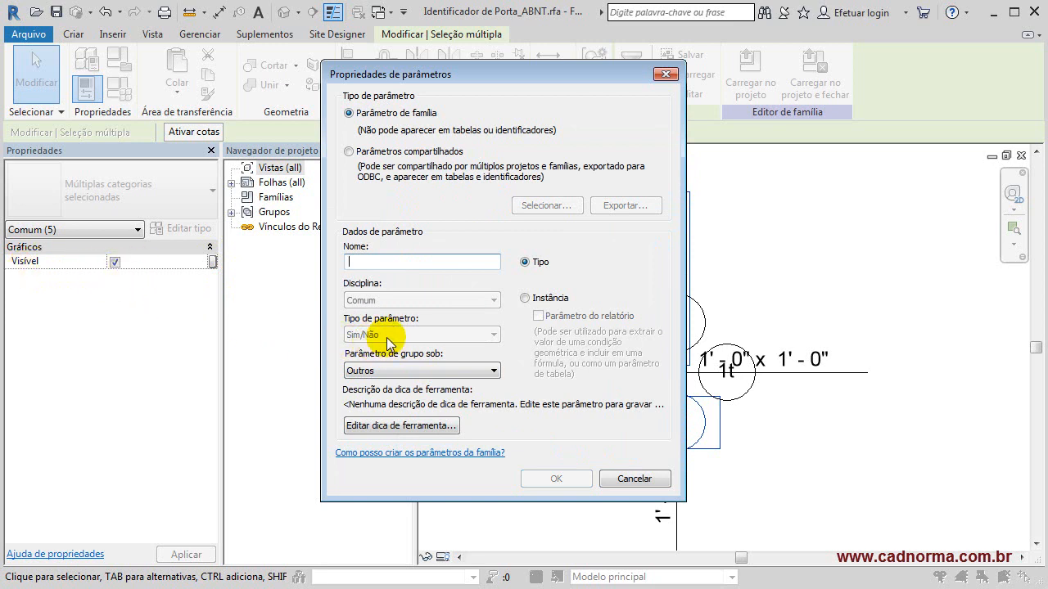
{"action": "type", "text": "Visibilidade Acima"}
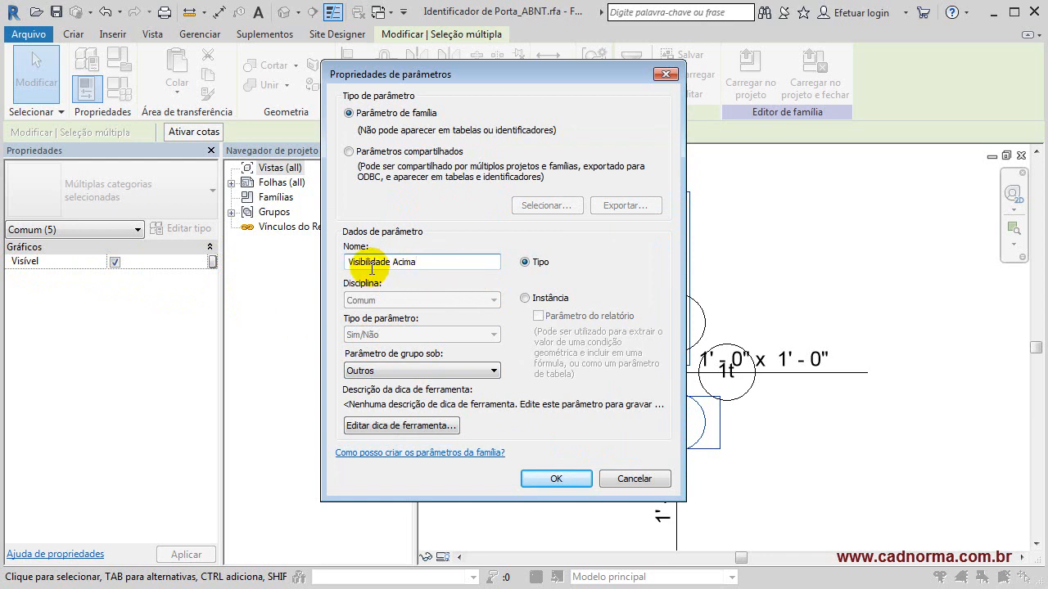
{"action": "left_click", "coordinate": [563, 479]}
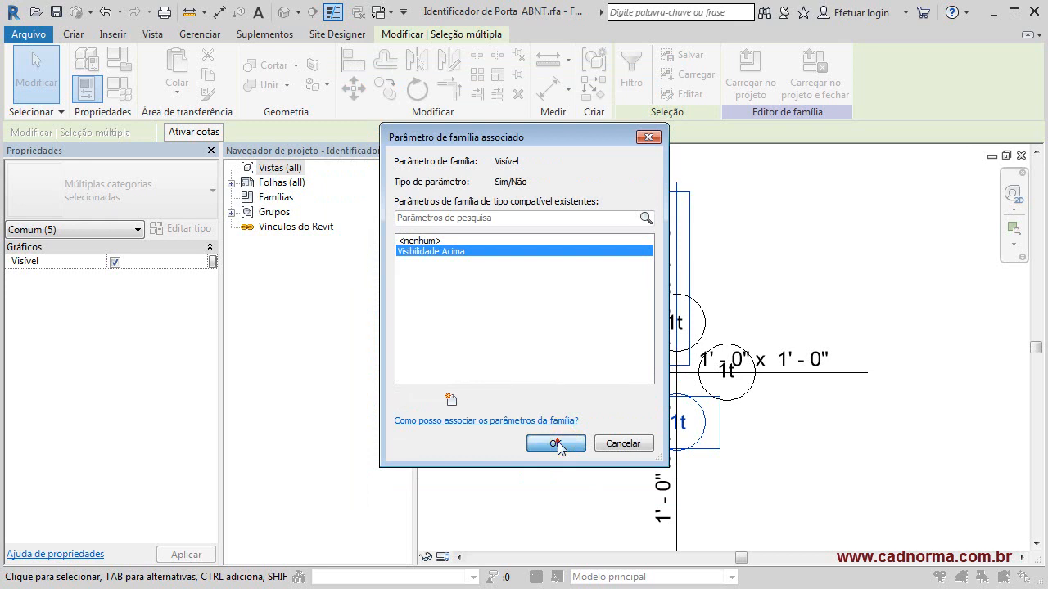
{"action": "left_click", "coordinate": [557, 444]}
{"action": "left_click", "coordinate": [846, 226]}
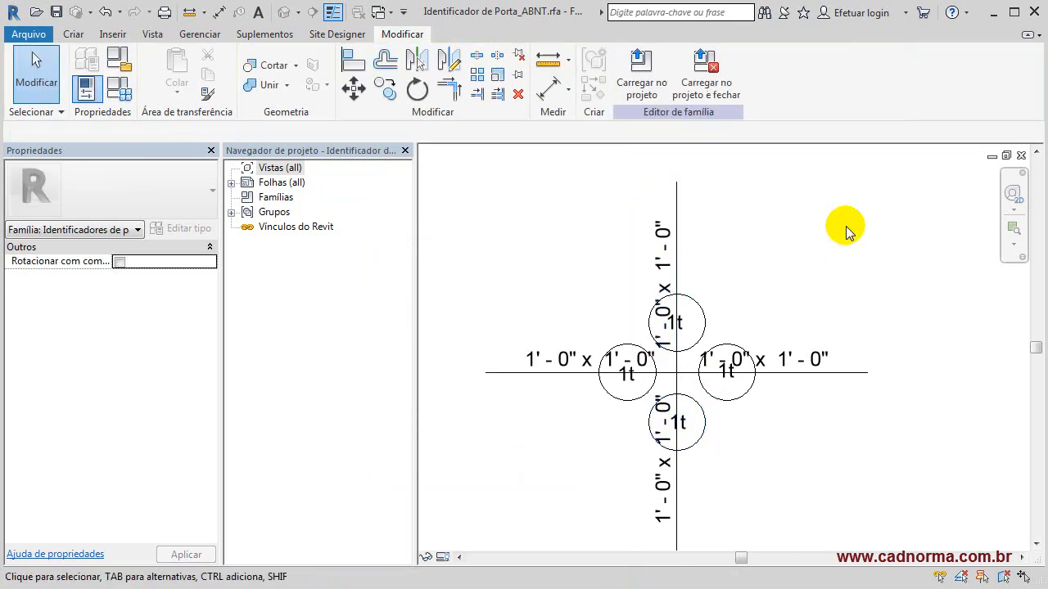
- Link the visibility of the rightward tag's 1t label, circle, line and dimensions label to a new family type parameter named Visibilidade Direita
{"action": "left_click", "coordinate": [625, 376]}
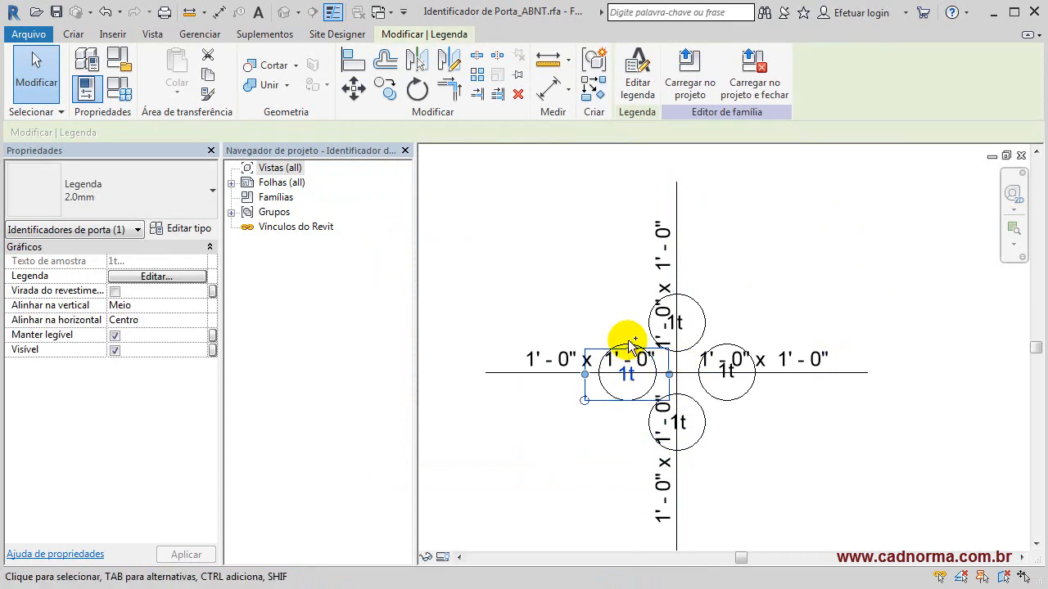
{"action": "left_click", "coordinate": [627, 347], "text": "ctrl"}
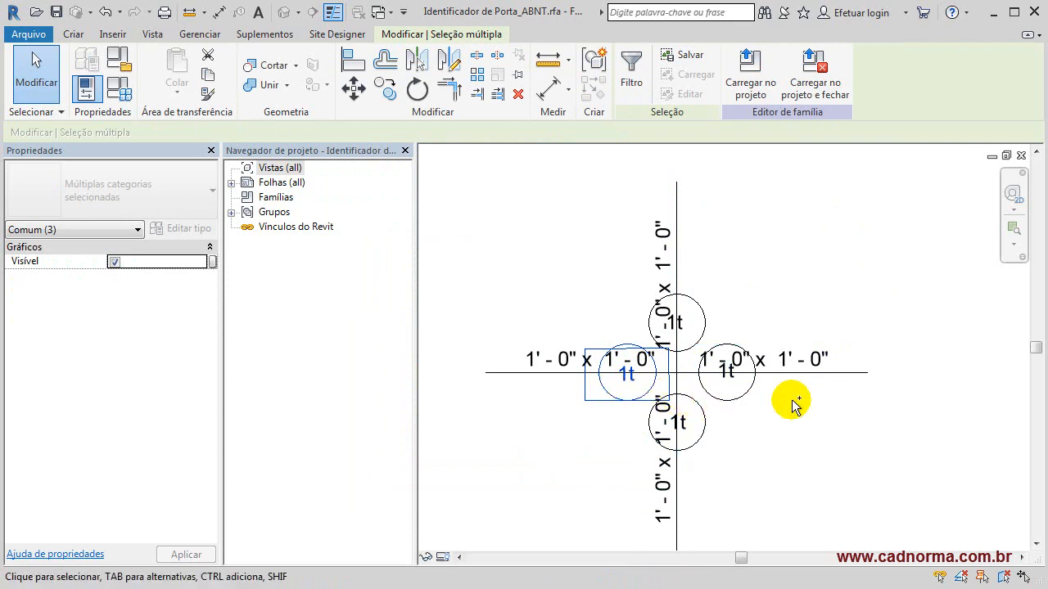
{"action": "left_click", "coordinate": [862, 374], "text": "ctrl"}
{"action": "left_click", "coordinate": [866, 371], "text": "ctrl"}
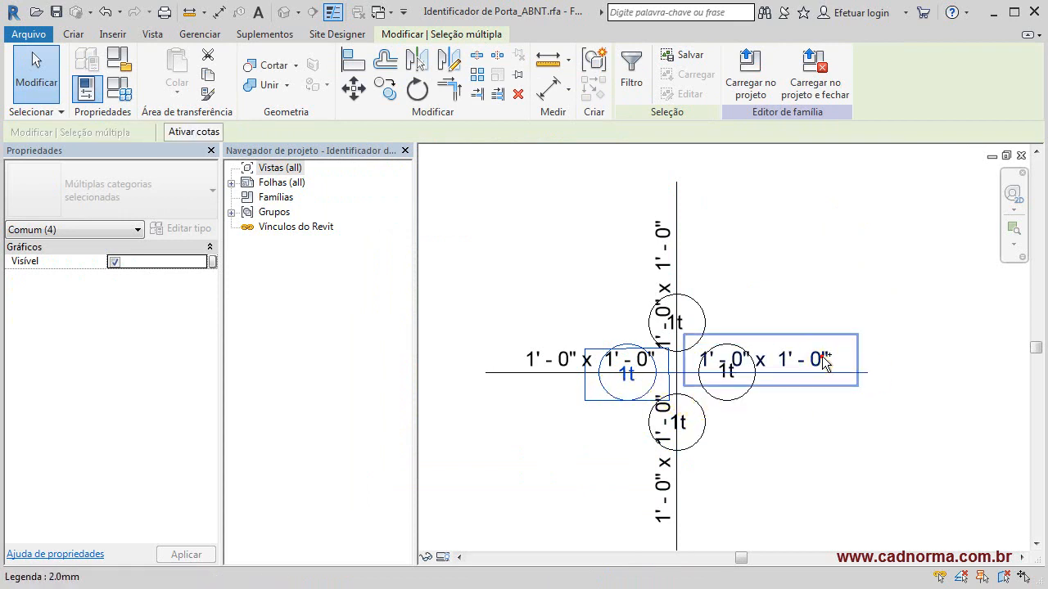
{"action": "left_click", "coordinate": [824, 360], "text": "ctrl"}
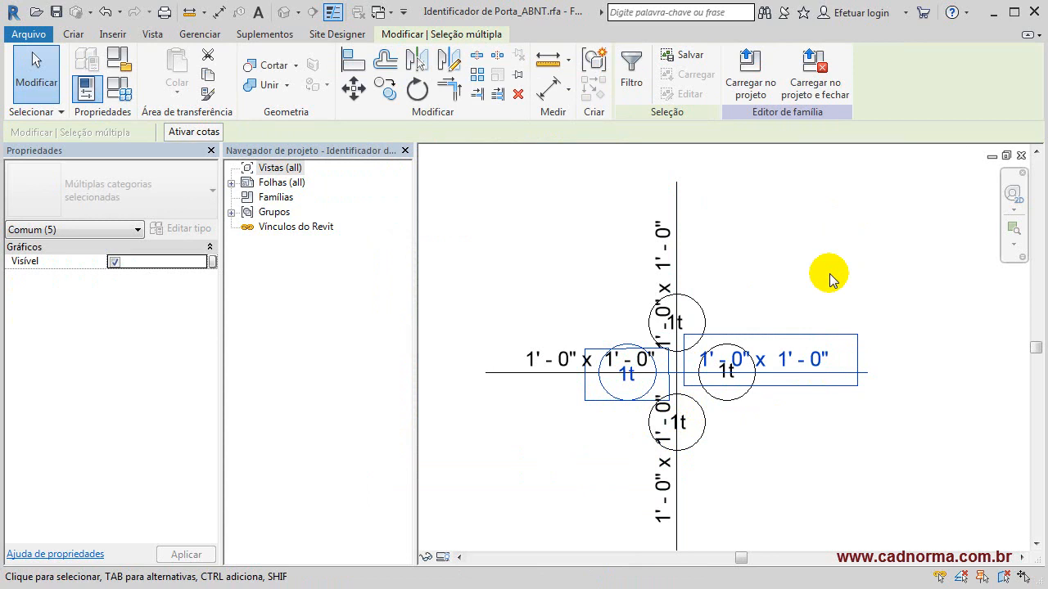
{"action": "left_click", "coordinate": [212, 262]}
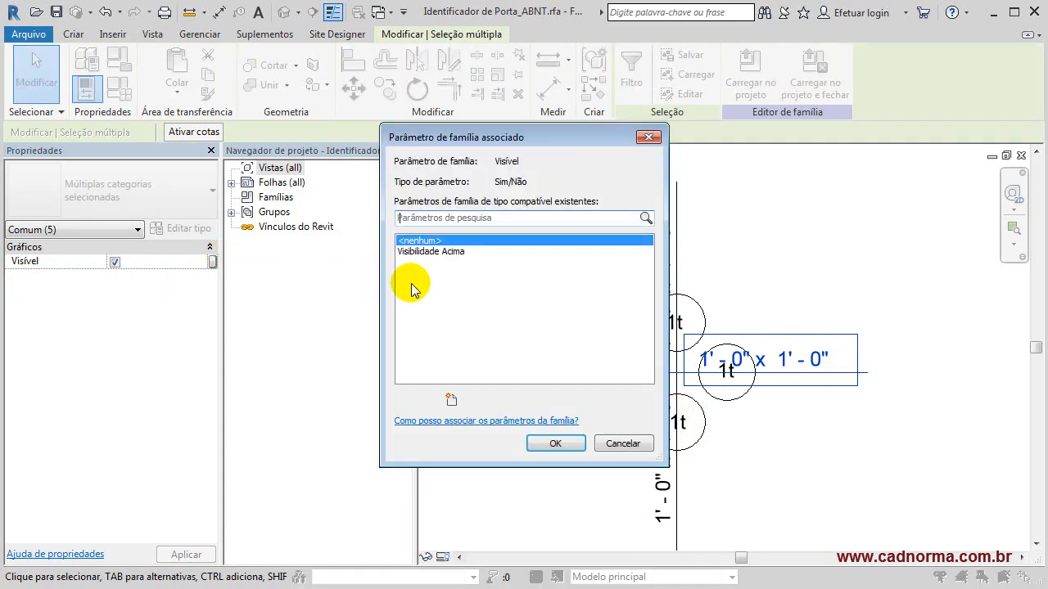
{"action": "left_click", "coordinate": [450, 400]}
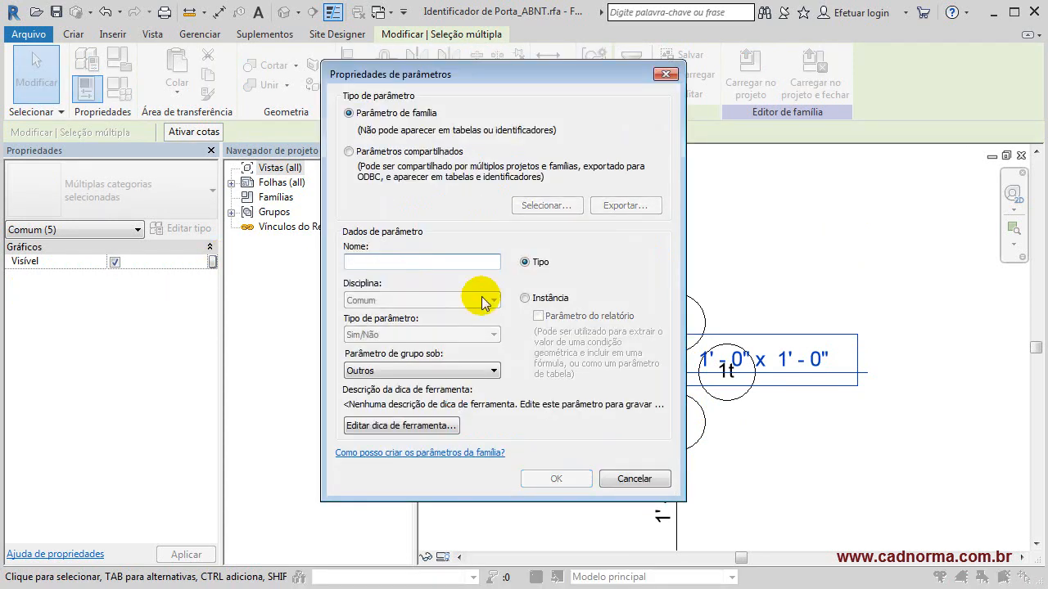
{"action": "type", "text": "Visibilidade Direita"}
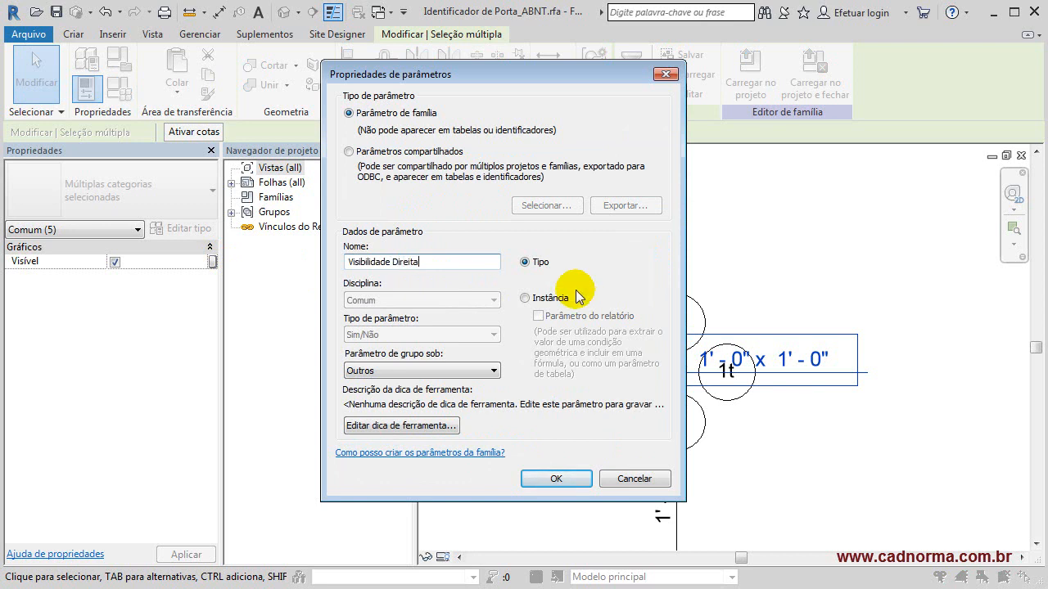
{"action": "left_click", "coordinate": [557, 480]}
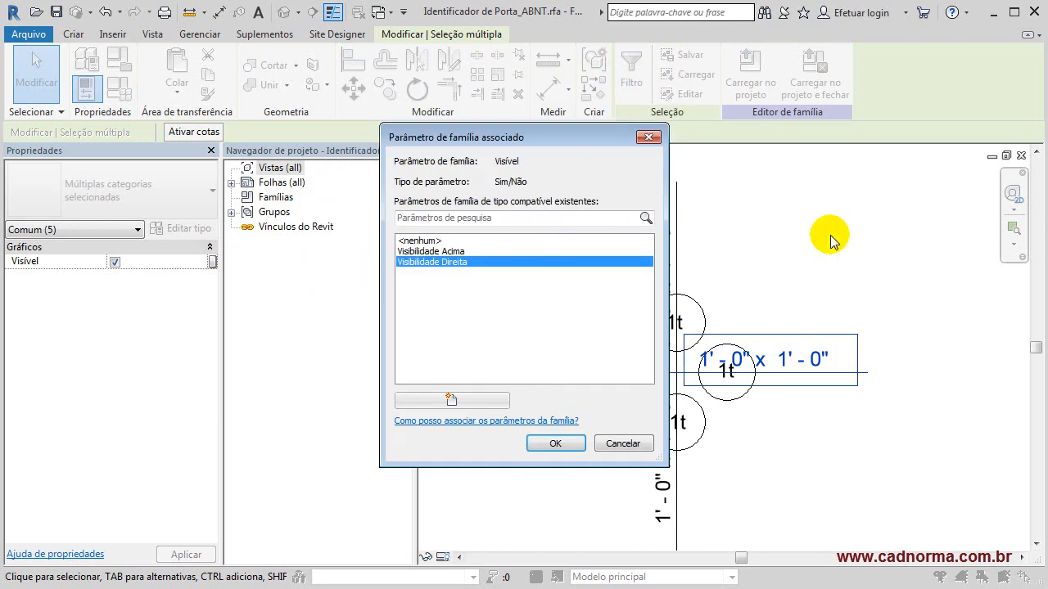
{"action": "left_click", "coordinate": [556, 444]}
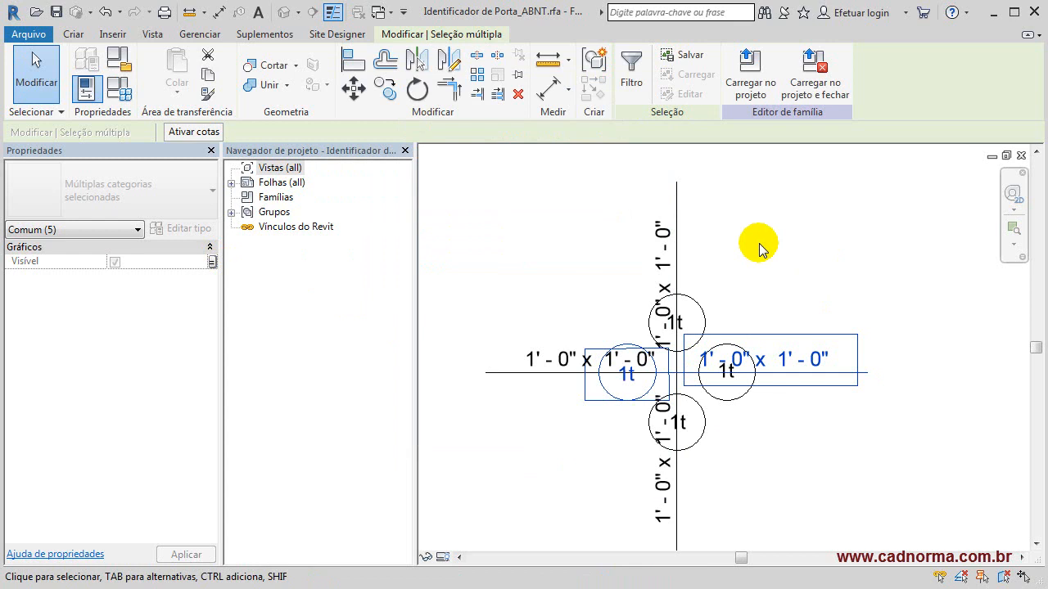
{"action": "left_click", "coordinate": [846, 236]}
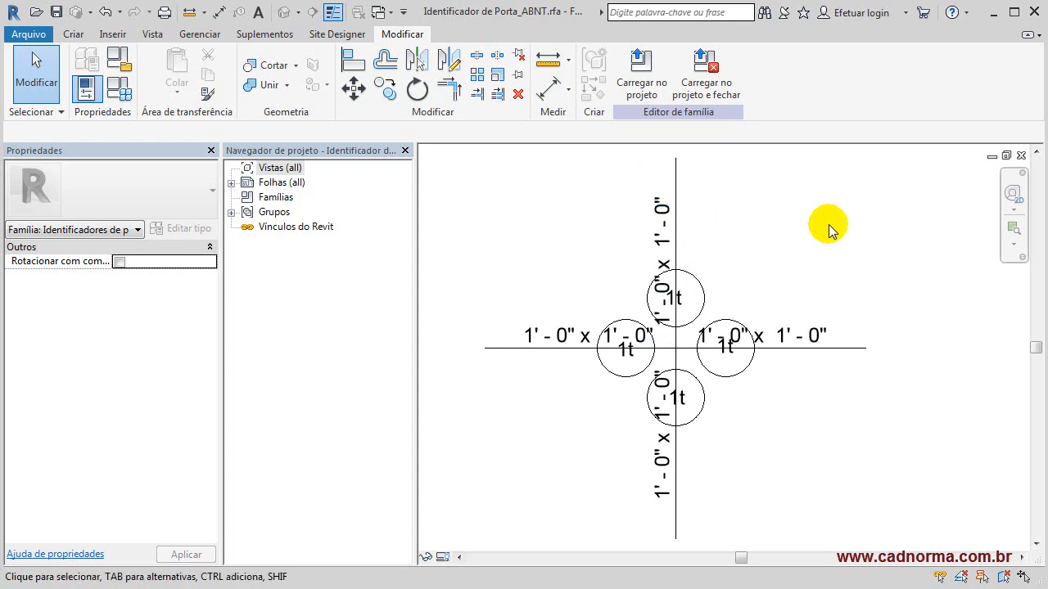
- Check which visibility parameter the upward tag's dimensions label is linked to, without changing it
{"action": "left_click", "coordinate": [662, 229]}
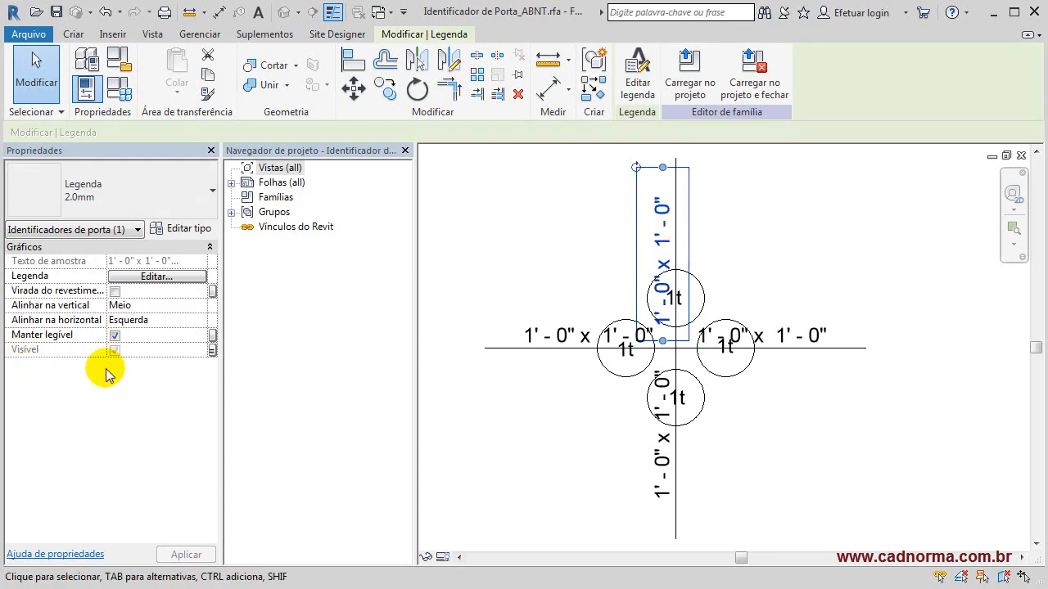
{"action": "left_click", "coordinate": [212, 350]}
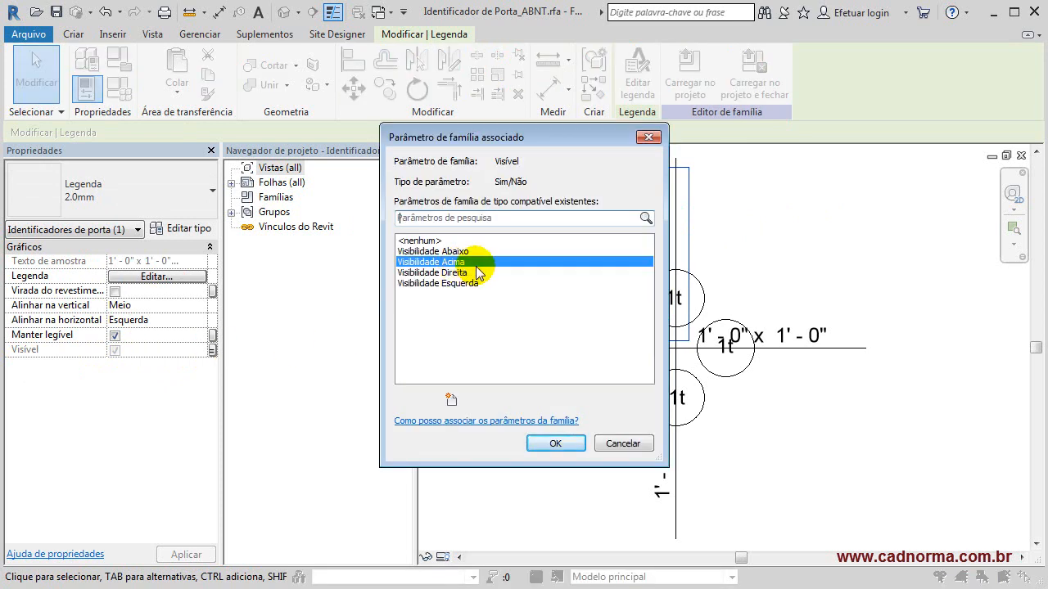
{"action": "left_click", "coordinate": [625, 443]}
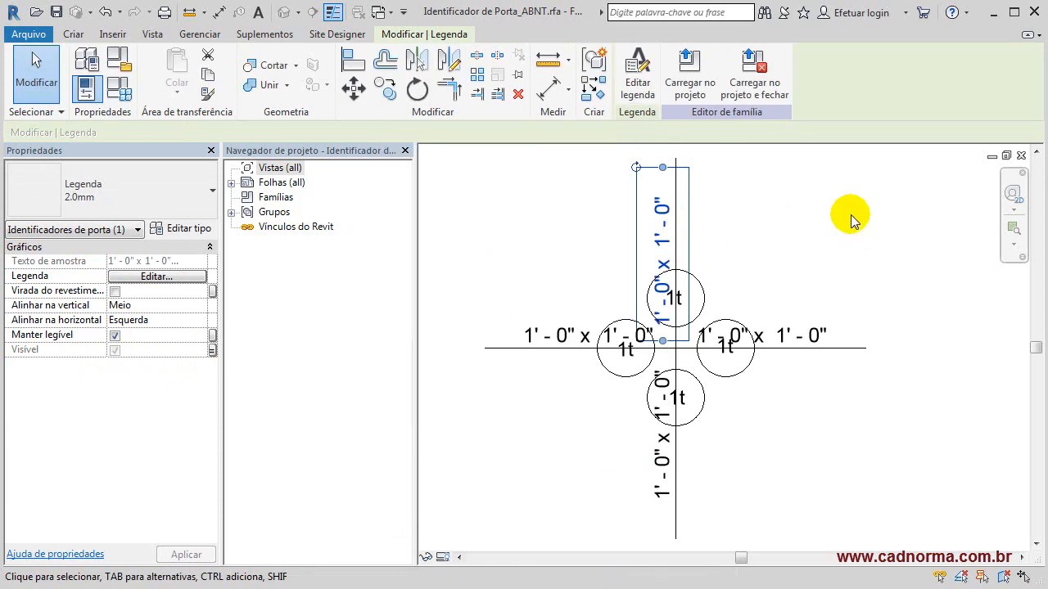
{"action": "left_click", "coordinate": [850, 217]}
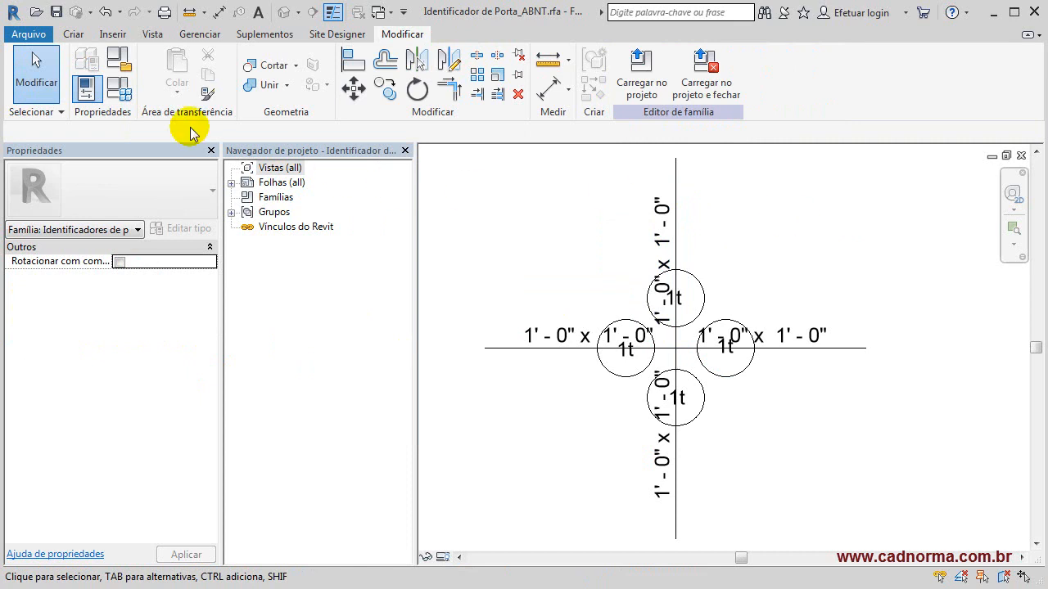
- Create a family type named Acima with only Visibilidade Acima enabled, and apply it
{"action": "left_click", "coordinate": [119, 95]}
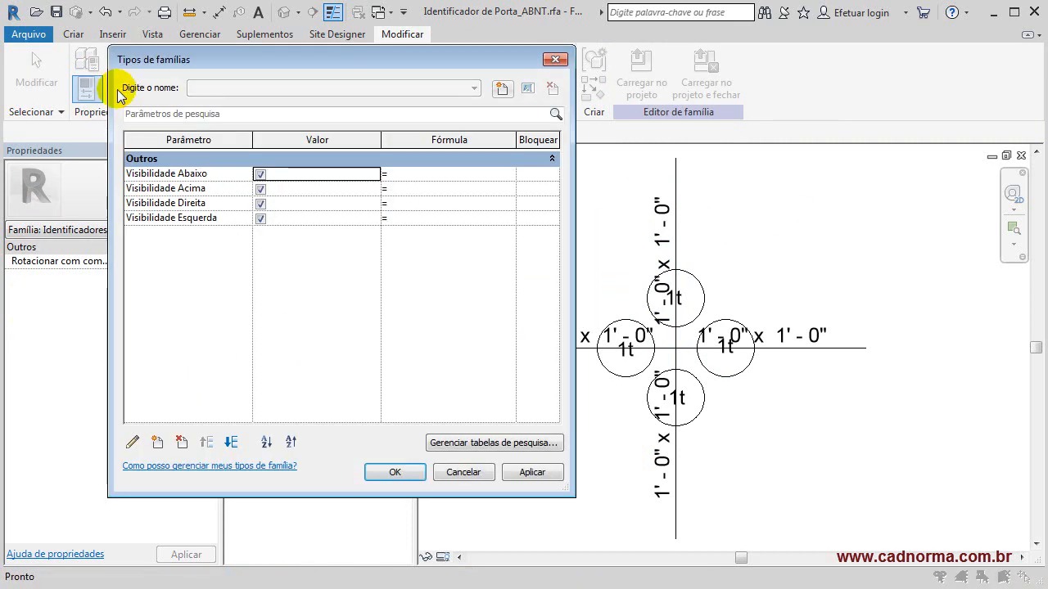
{"action": "left_click_drag", "start_coordinate": [192, 174], "coordinate": [212, 230]}
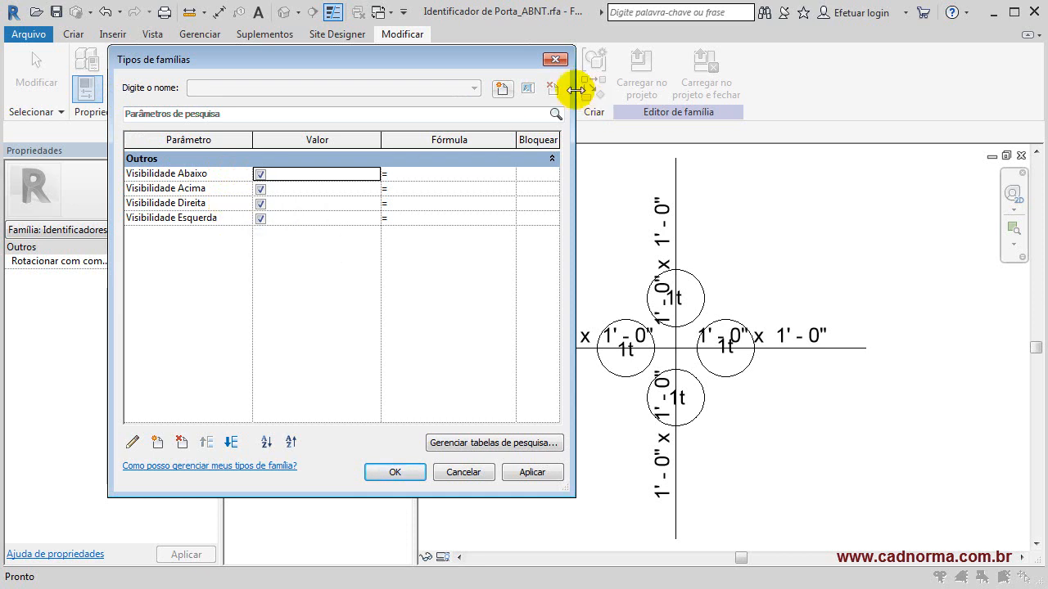
{"action": "left_click", "coordinate": [501, 90]}
{"action": "type", "text": "Acima"}
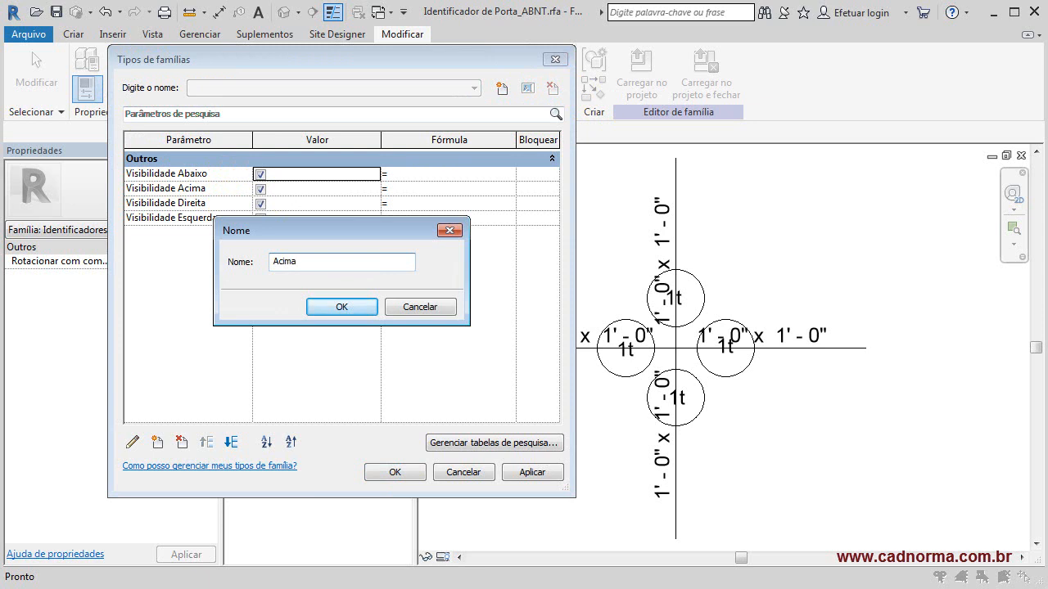
{"action": "left_click", "coordinate": [342, 307]}
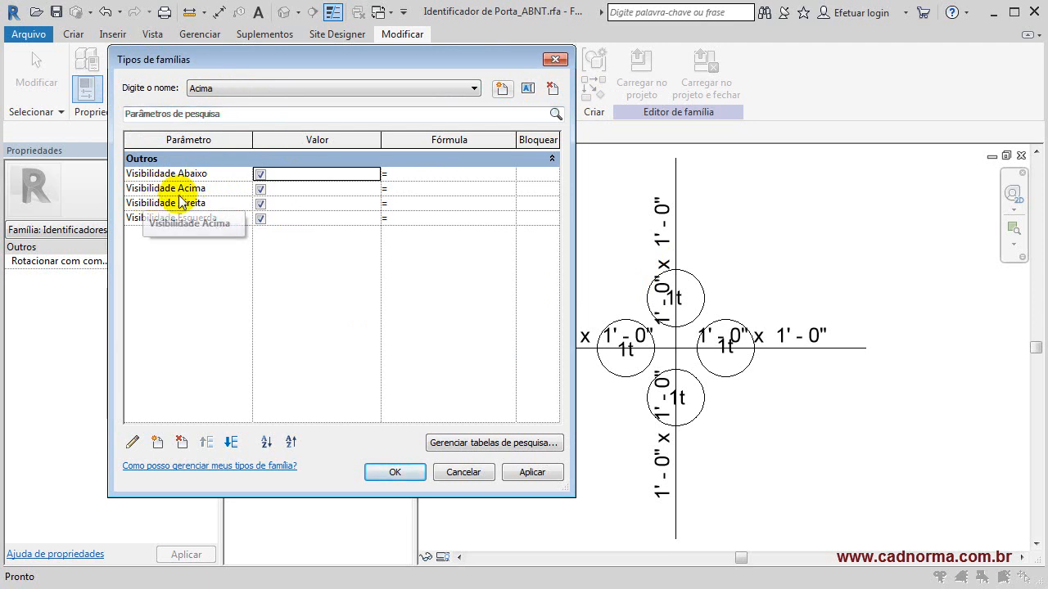
{"action": "left_click", "coordinate": [260, 204]}
{"action": "left_click", "coordinate": [260, 219]}
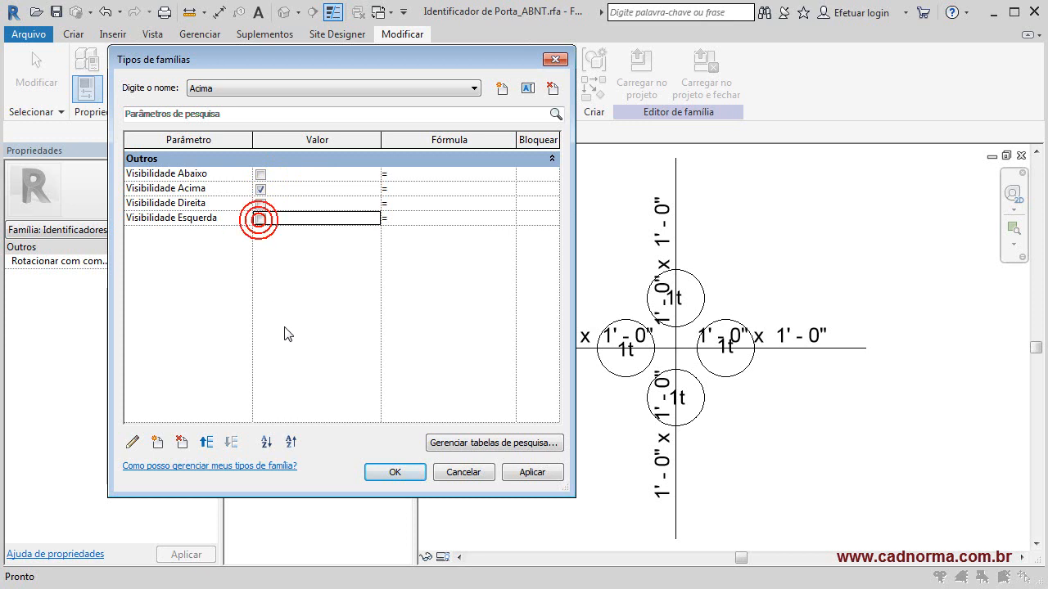
{"action": "left_click", "coordinate": [539, 473]}
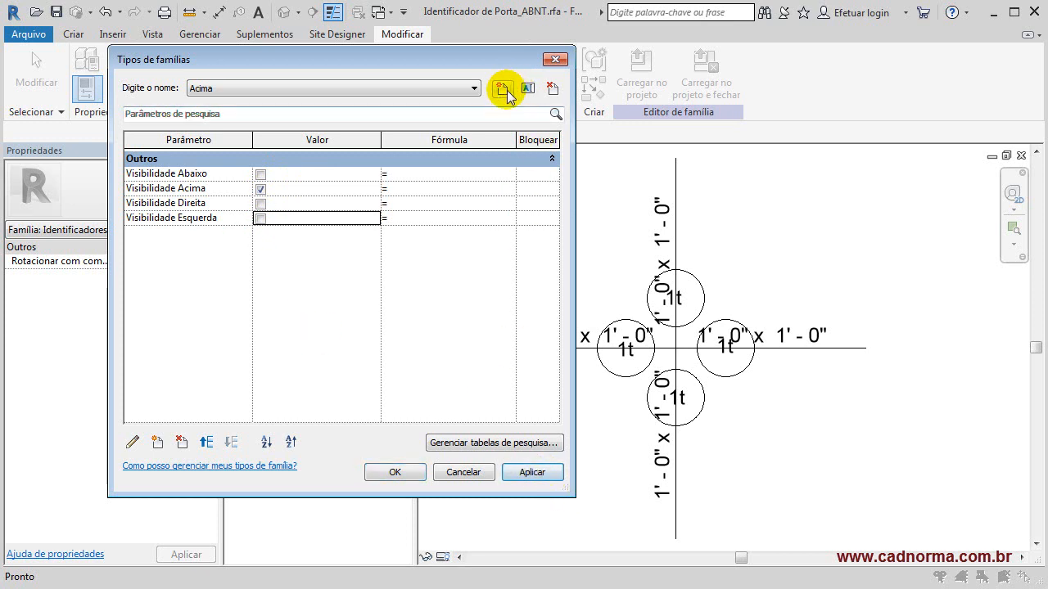
- Create a family type named Abaixo with only Visibilidade Abaixo enabled, and apply it
{"action": "left_click", "coordinate": [504, 88]}
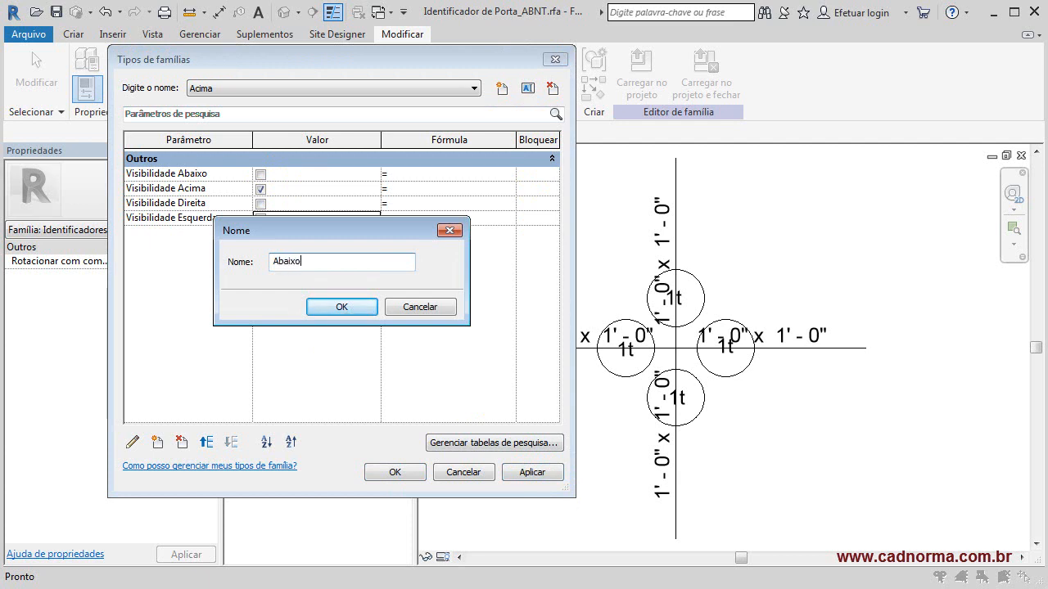
{"action": "type", "text": "Abaixo"}
{"action": "left_click", "coordinate": [344, 306]}
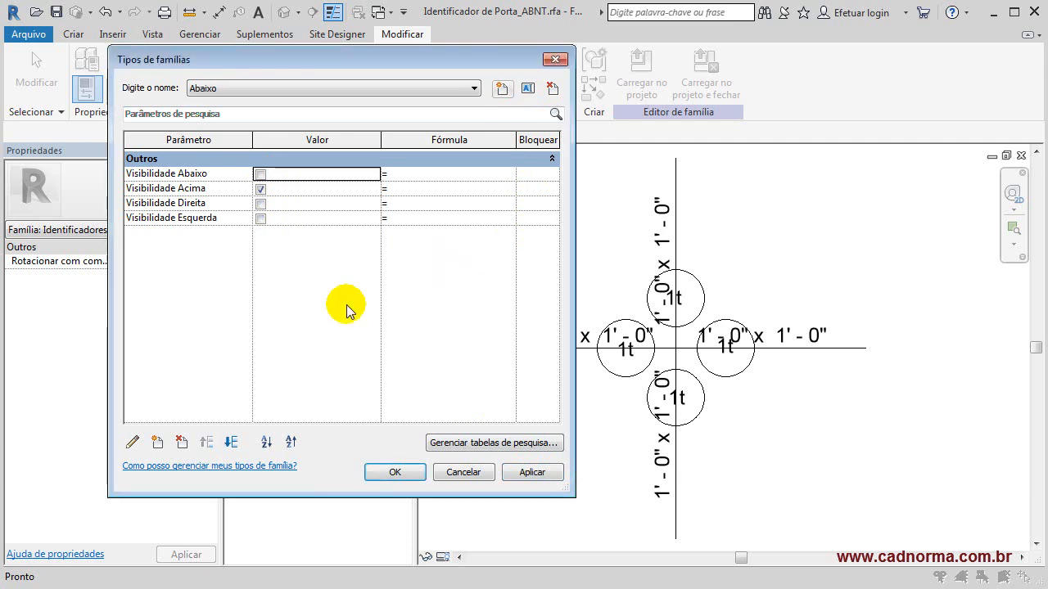
{"action": "left_click", "coordinate": [260, 174]}
{"action": "left_click", "coordinate": [261, 189]}
{"action": "left_click", "coordinate": [533, 473]}
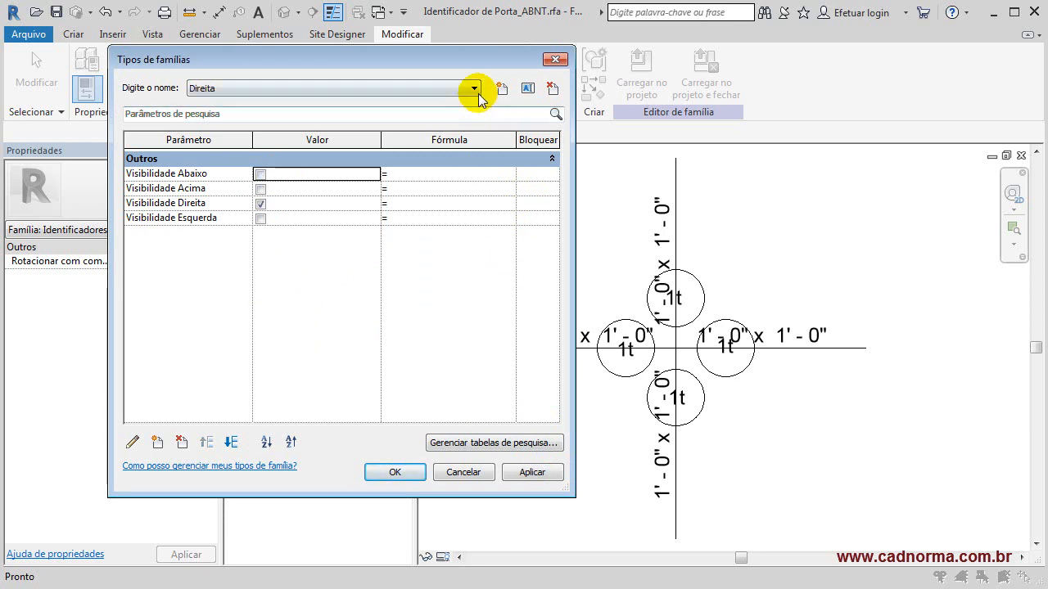
- Review the visibility settings of the Abaixo, Acima, Direita and Esquerda types and commit the family types
{"action": "left_click", "coordinate": [474, 89]}
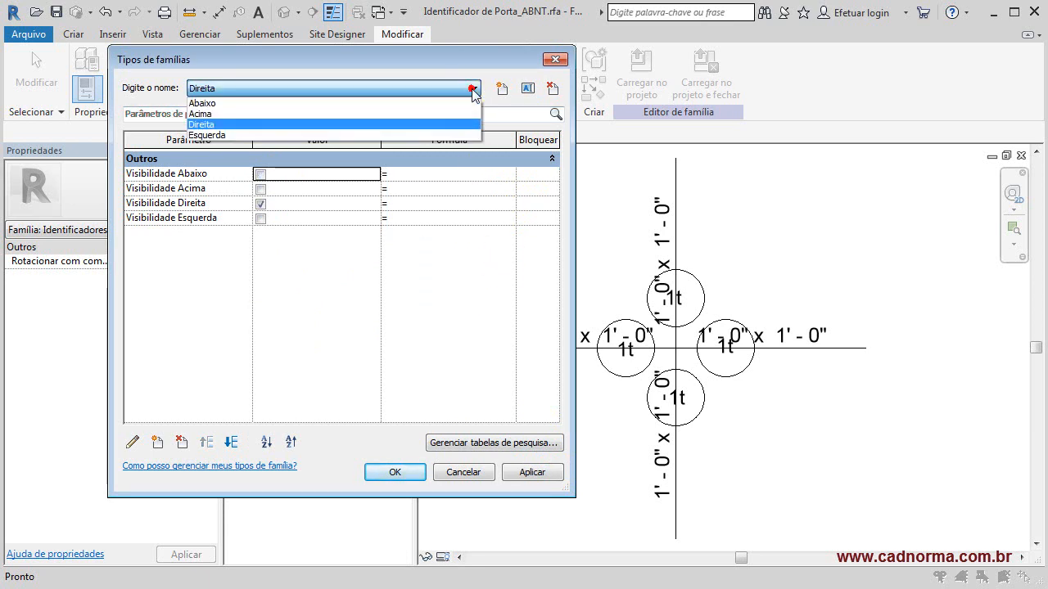
{"action": "left_click", "coordinate": [403, 104]}
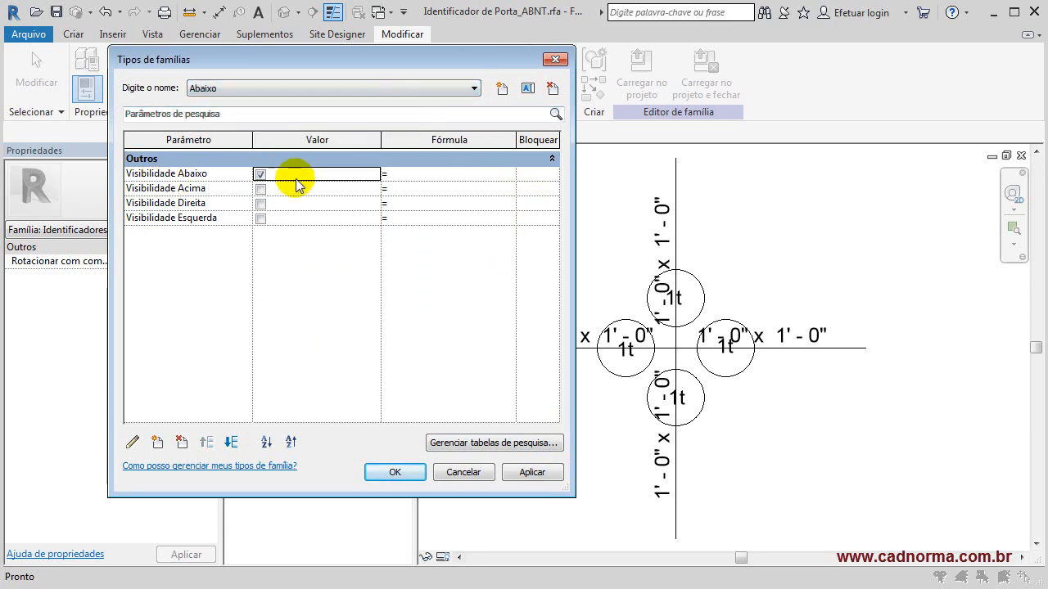
{"action": "left_click", "coordinate": [474, 87]}
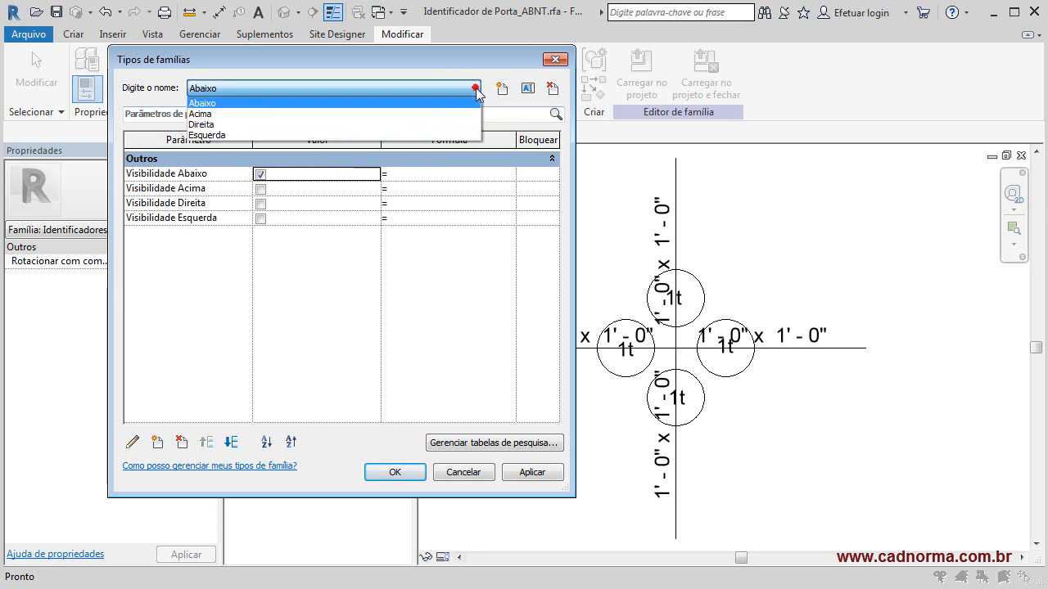
{"action": "left_click", "coordinate": [434, 112]}
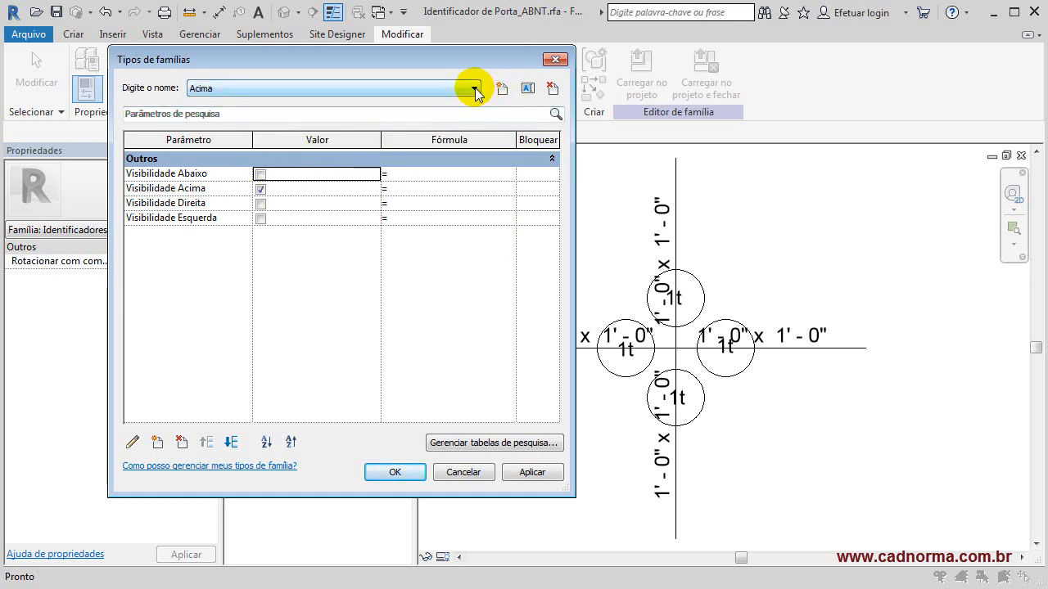
{"action": "left_click", "coordinate": [474, 88]}
{"action": "left_click", "coordinate": [410, 121]}
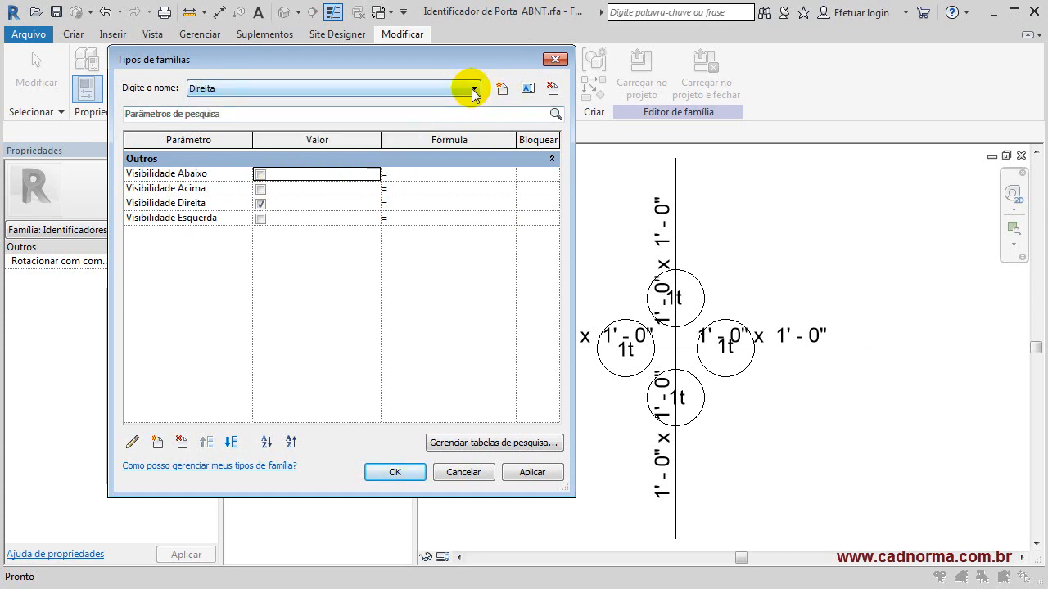
{"action": "left_click", "coordinate": [474, 88]}
{"action": "left_click", "coordinate": [409, 133]}
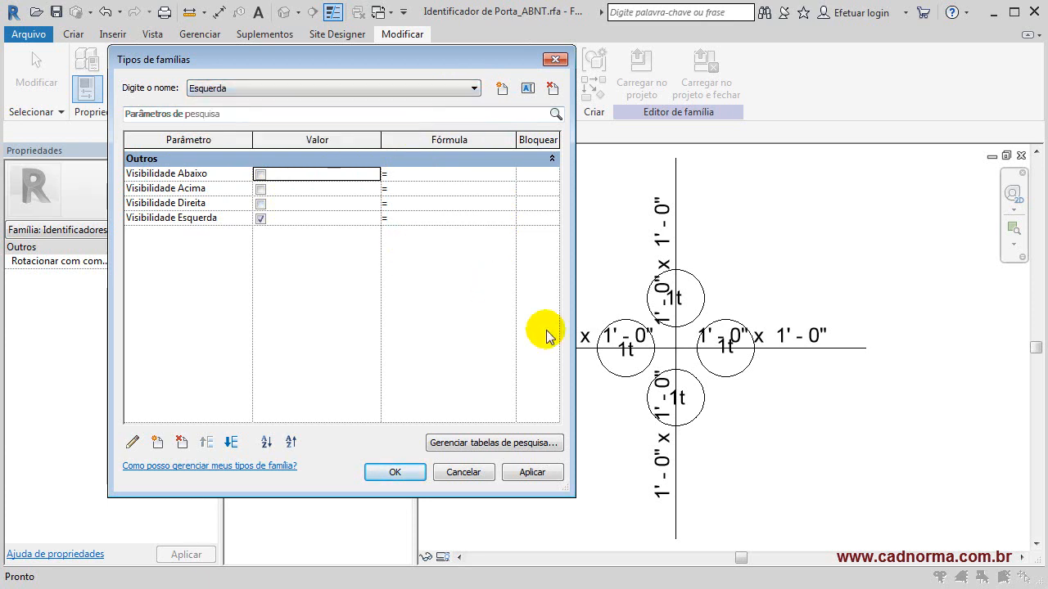
{"action": "left_click", "coordinate": [534, 472]}
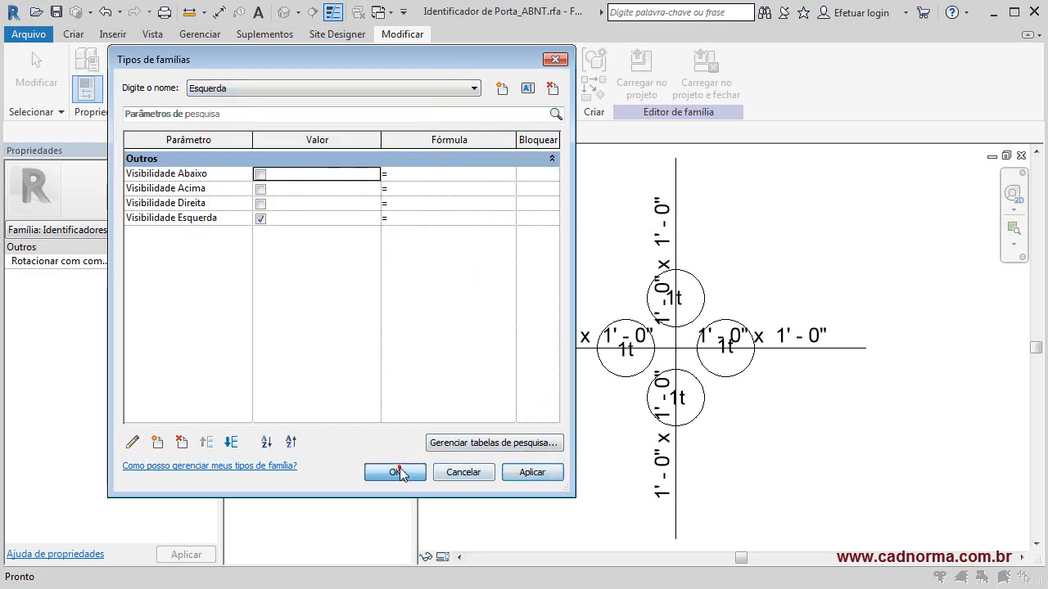
{"action": "left_click", "coordinate": [396, 472]}
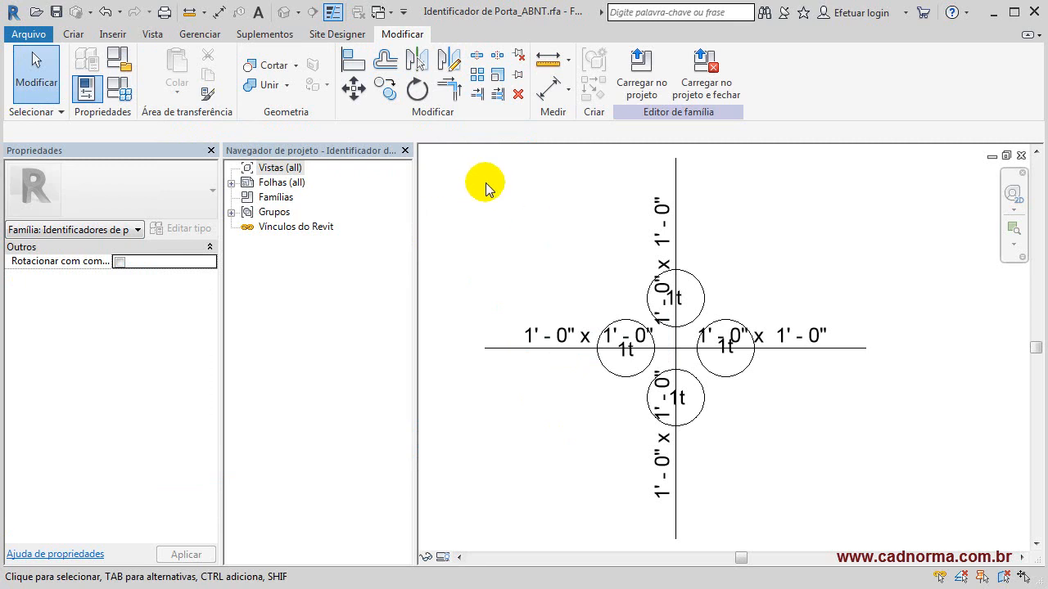
- Save the tag family and load it into Projeto_02, replacing the existing version without its parameter values
{"action": "left_click", "coordinate": [56, 13]}
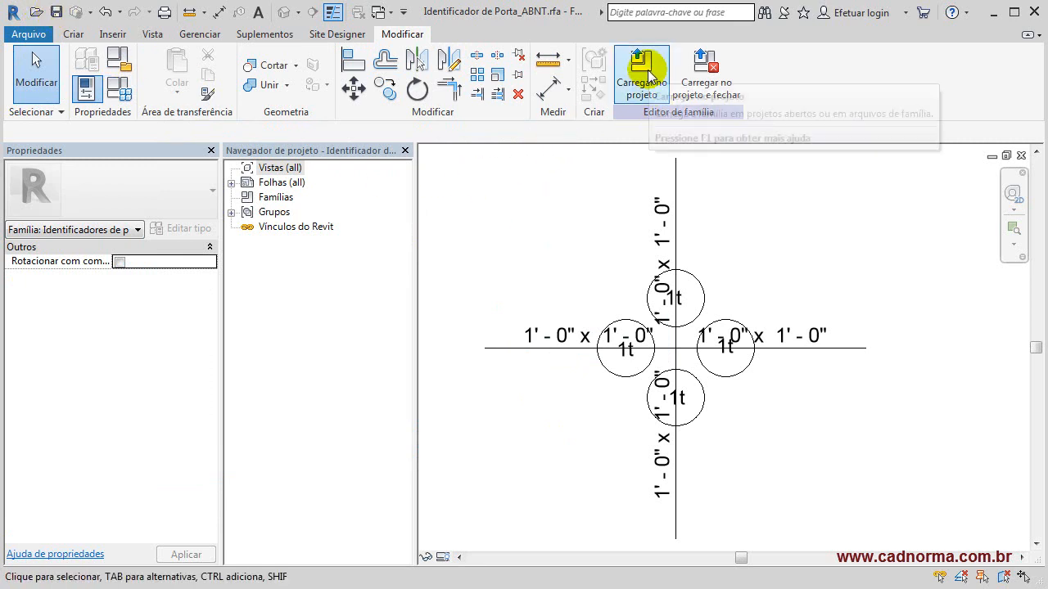
{"action": "left_click", "coordinate": [646, 69]}
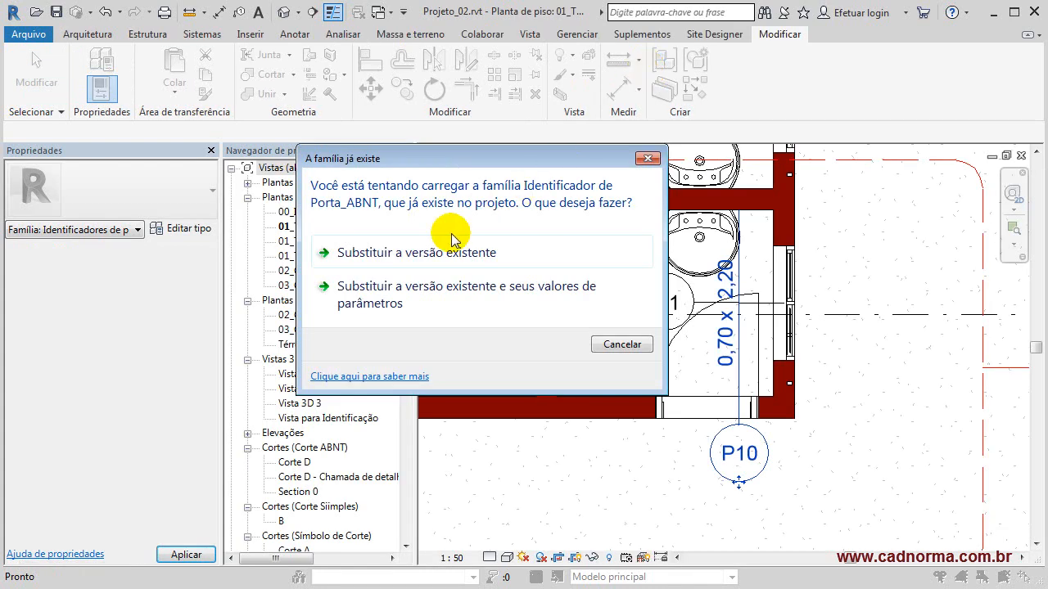
{"action": "left_click", "coordinate": [428, 256]}
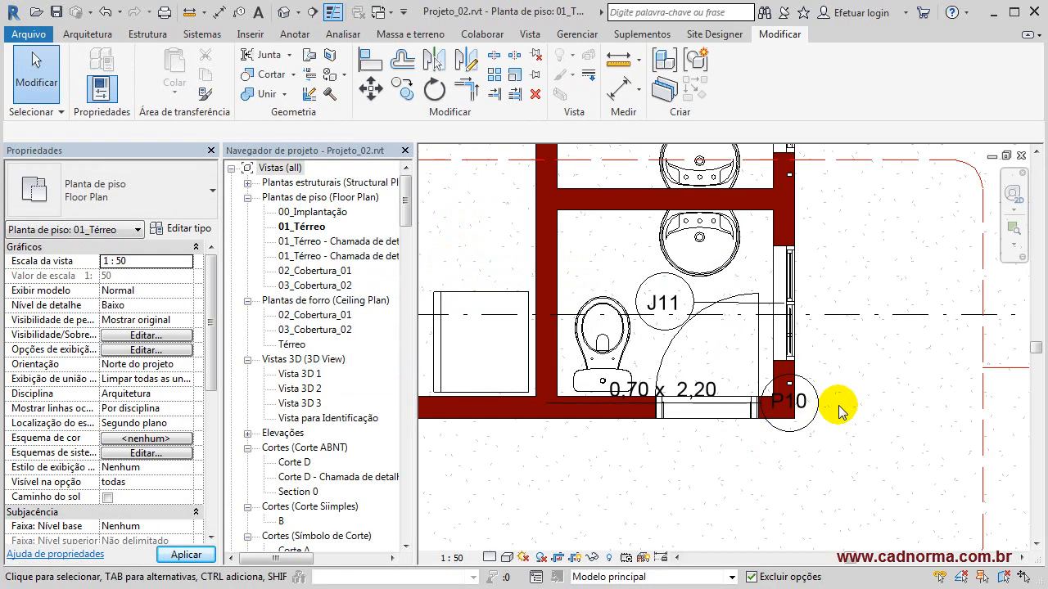
- Change the P10 door tag to the Acima type of Identificador de Porta_ABNT
{"action": "left_click", "coordinate": [787, 401]}
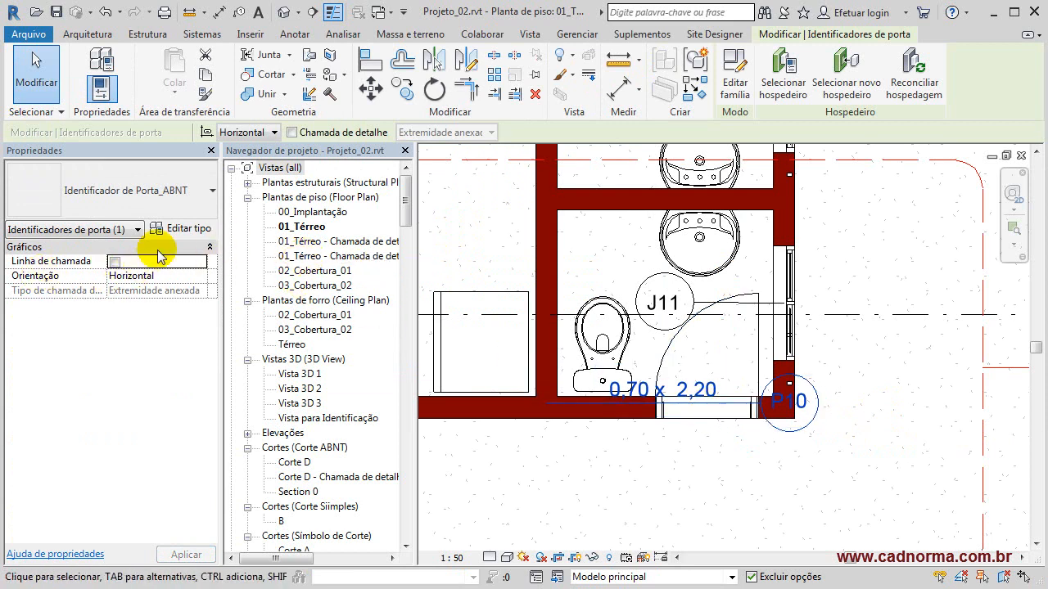
{"action": "left_click", "coordinate": [208, 201]}
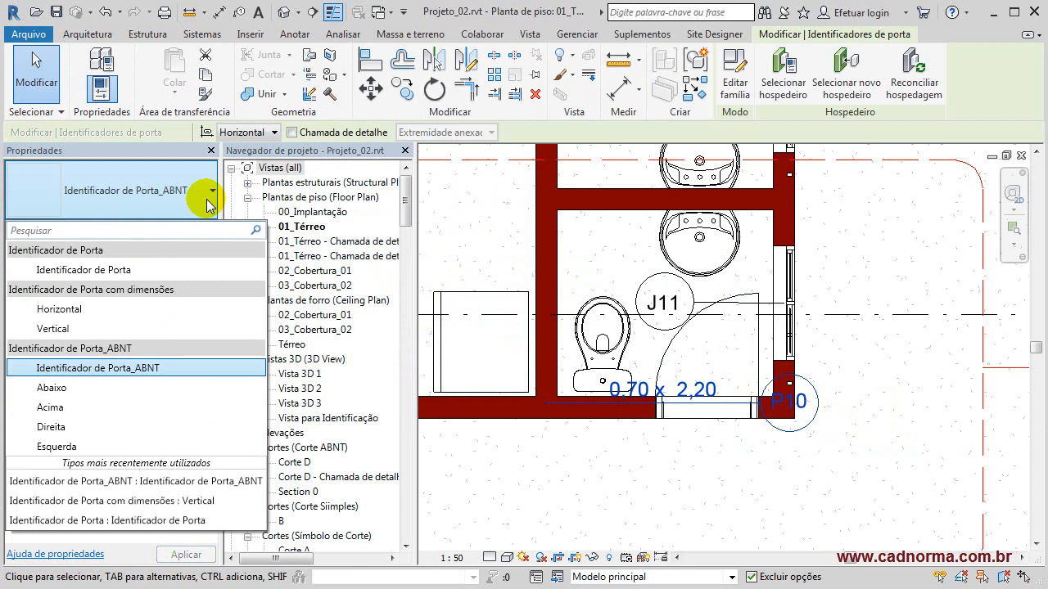
{"action": "left_click", "coordinate": [82, 412]}
- Change the tag on the Casal bedroom door to the Abaixo type of Identificador de Porta_ABNT
{"action": "scroll", "coordinate": [908, 409], "scroll_direction": "down", "scroll_amount": 3}
{"action": "middle_click_drag", "start_coordinate": [917, 414], "coordinate": [477, 292]}
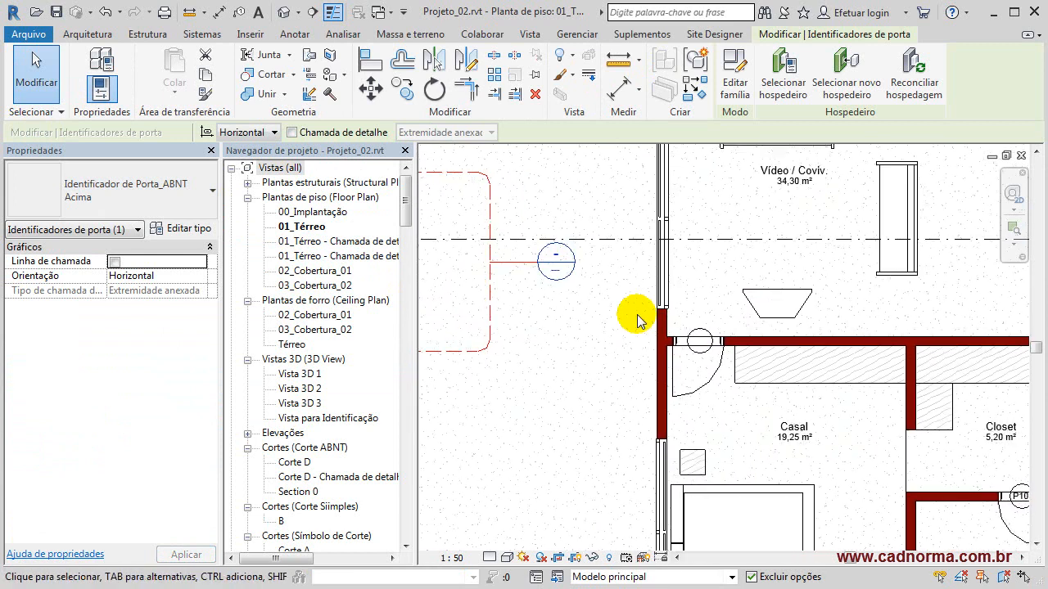
{"action": "left_click", "coordinate": [701, 337]}
{"action": "left_click", "coordinate": [208, 197]}
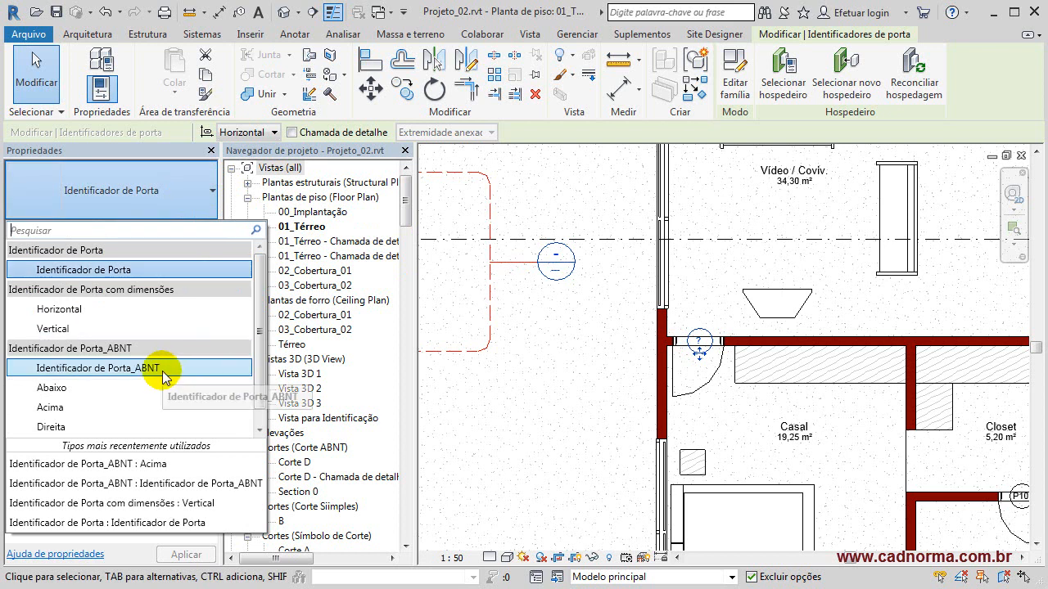
{"action": "left_click", "coordinate": [110, 390]}
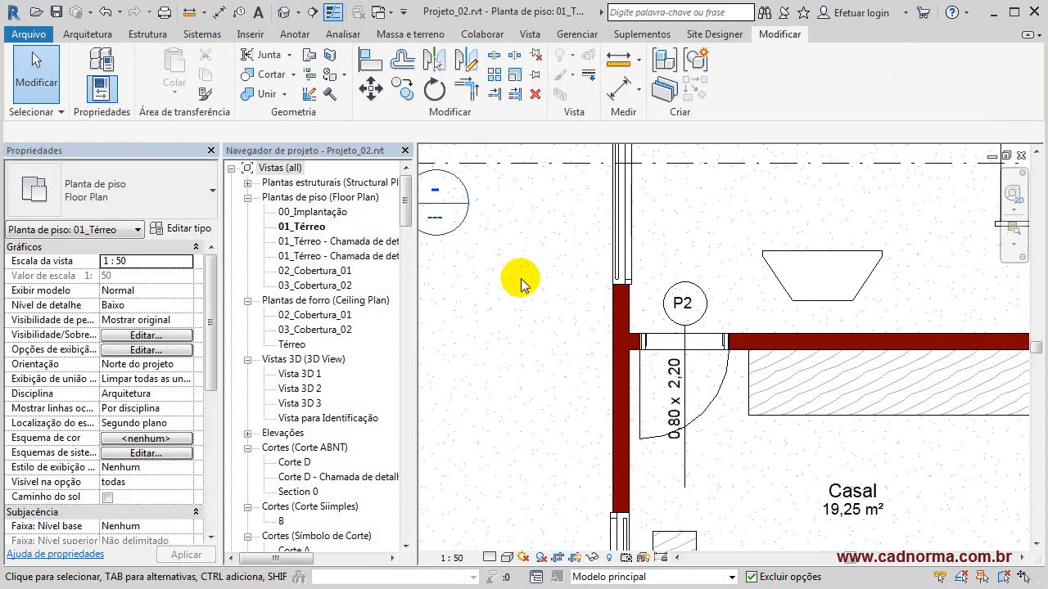
- Inspect the position and orientation of the P2 tag's circle, line and dimensions at the Casal door
{"action": "scroll", "coordinate": [524, 276], "scroll_direction": "down", "scroll_amount": 3}
{"action": "scroll", "coordinate": [496, 320], "scroll_direction": "down", "scroll_amount": 1}
{"action": "middle_click_drag", "start_coordinate": [496, 320], "coordinate": [737, 327]}
{"action": "scroll", "coordinate": [779, 381], "scroll_direction": "up", "scroll_amount": 4}
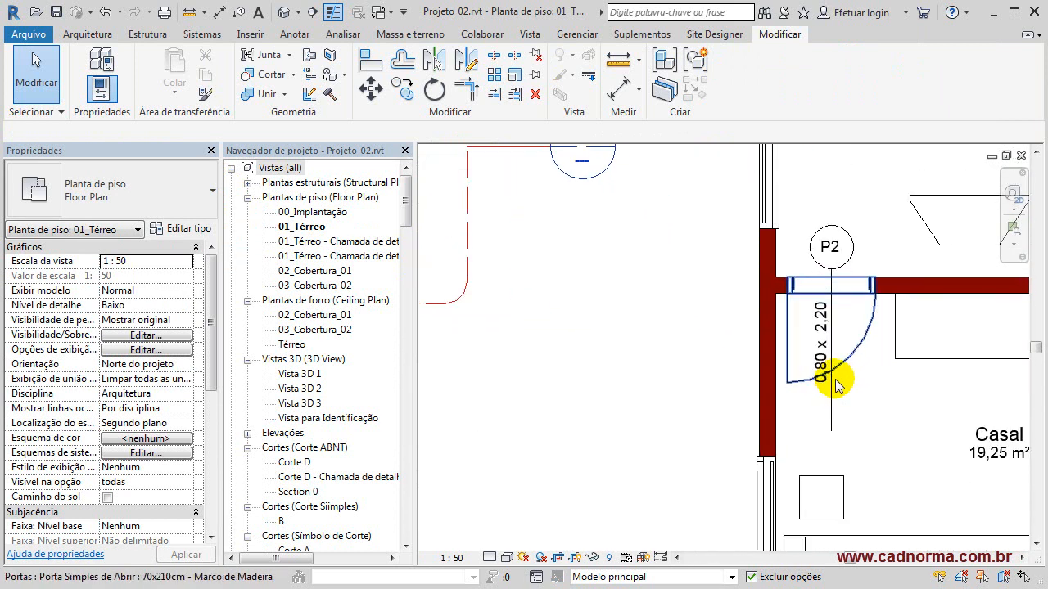
{"action": "scroll", "coordinate": [836, 387], "scroll_direction": "up", "scroll_amount": 2}
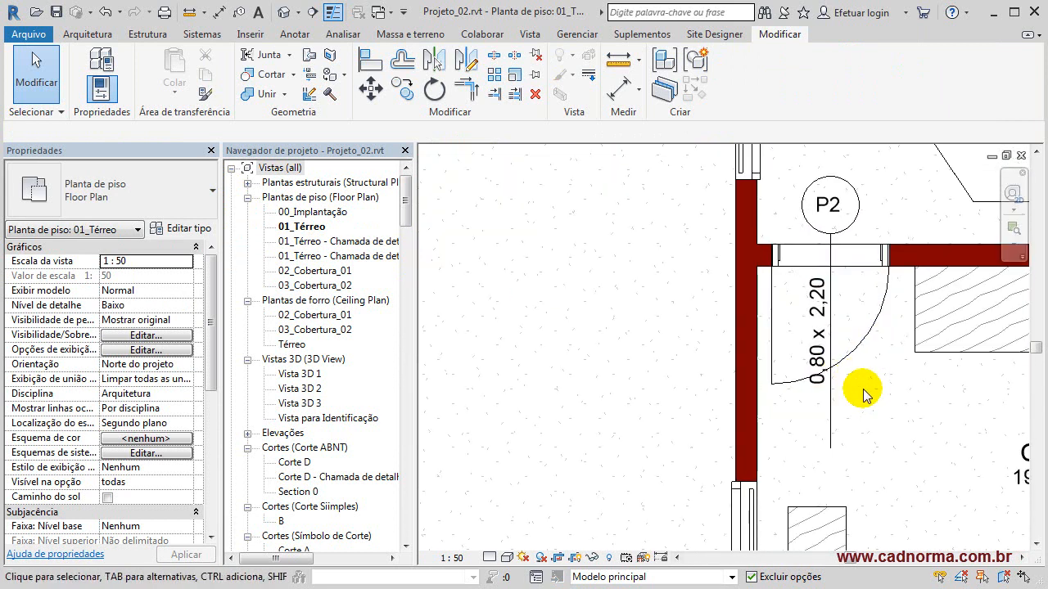
{"action": "scroll", "coordinate": [864, 394], "scroll_direction": "down", "scroll_amount": 2}
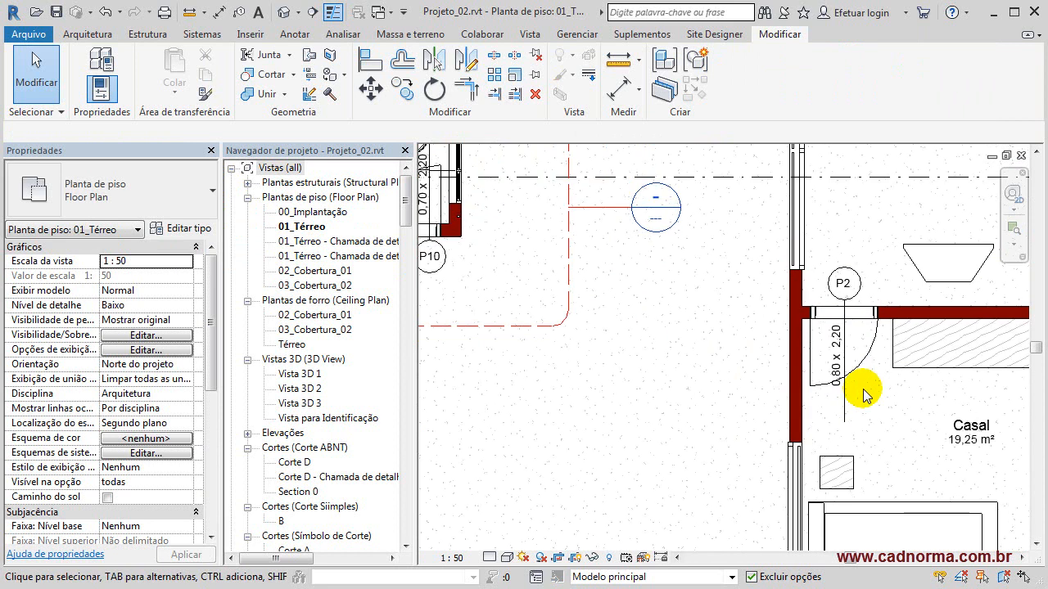
{"action": "scroll", "coordinate": [863, 394], "scroll_direction": "up", "scroll_amount": 3}
- Change the P2 tag on the door in the hallway's right wall to the Direita type of Identificador de Porta_ABNT
{"action": "scroll", "coordinate": [855, 364], "scroll_direction": "down", "scroll_amount": 3}
{"action": "scroll", "coordinate": [855, 364], "scroll_direction": "down", "scroll_amount": 3}
{"action": "scroll", "coordinate": [895, 303], "scroll_direction": "up", "scroll_amount": 2}
{"action": "scroll", "coordinate": [786, 327], "scroll_direction": "up", "scroll_amount": 4}
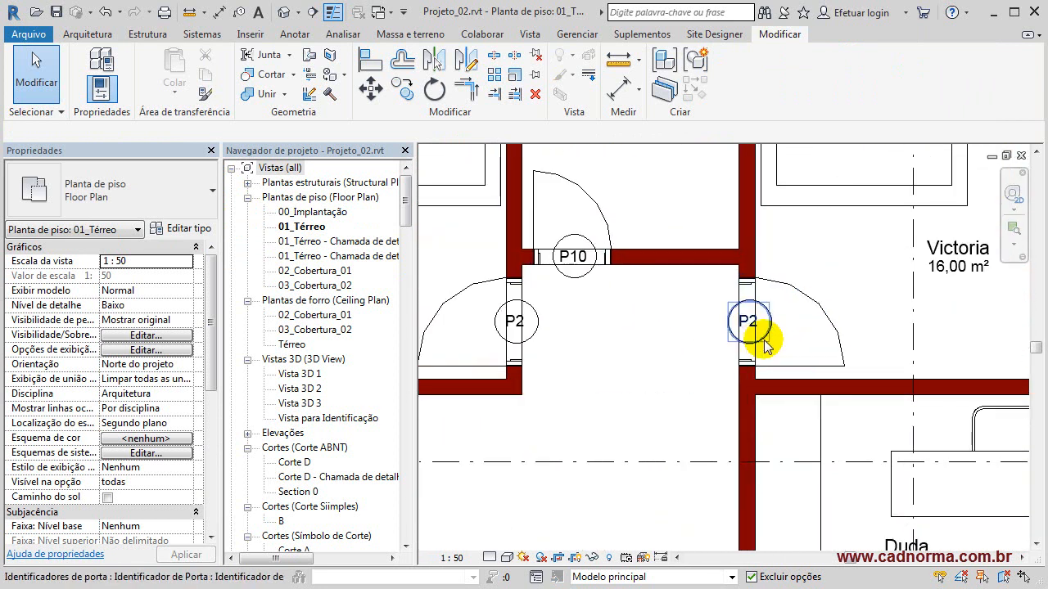
{"action": "left_click", "coordinate": [759, 329]}
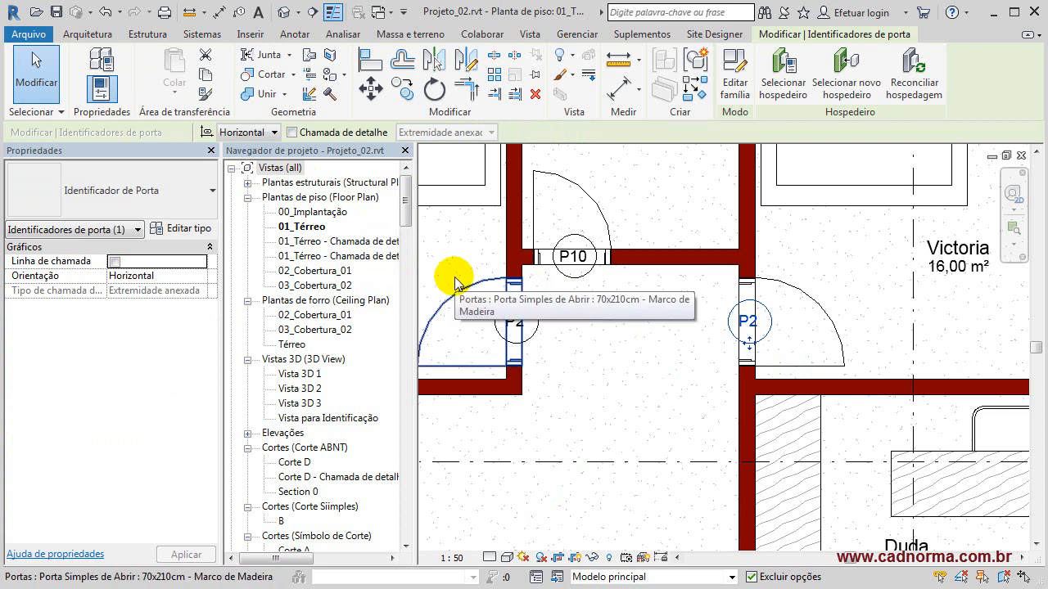
{"action": "left_click", "coordinate": [123, 190]}
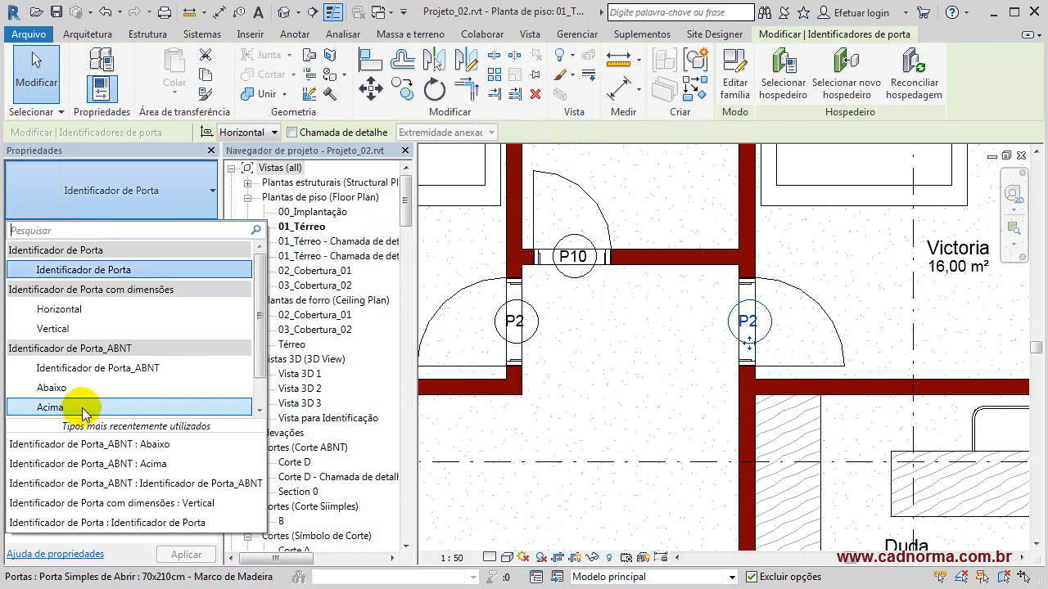
{"action": "scroll", "coordinate": [261, 410], "scroll_direction": "down", "scroll_amount": 2}
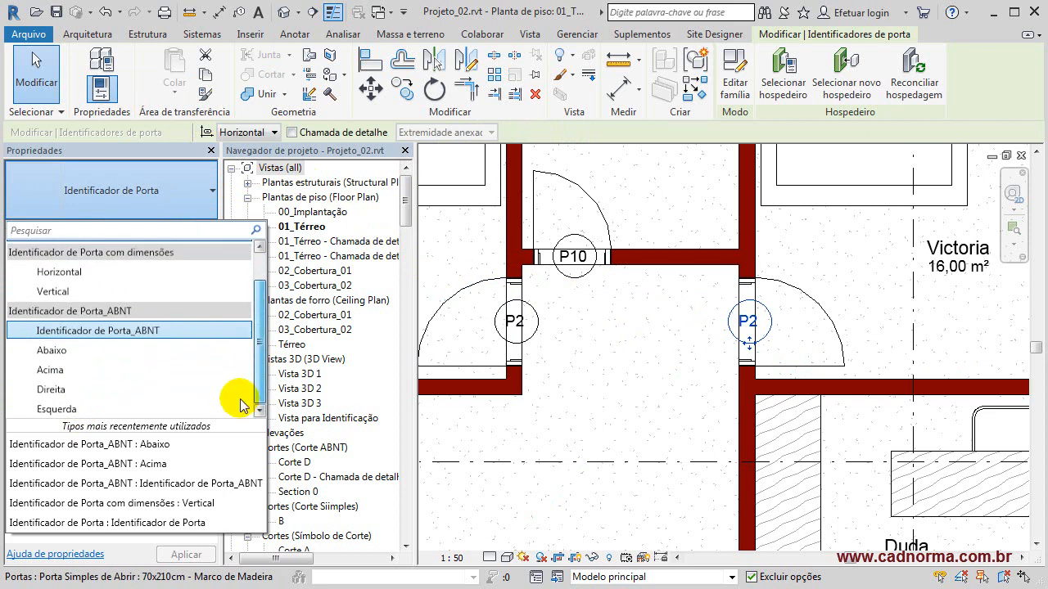
{"action": "left_click", "coordinate": [87, 388]}
- Change the P2 tag on the door in the hallway's left wall to the Esquerda type of Identificador de Porta_ABNT
{"action": "left_click", "coordinate": [514, 321]}
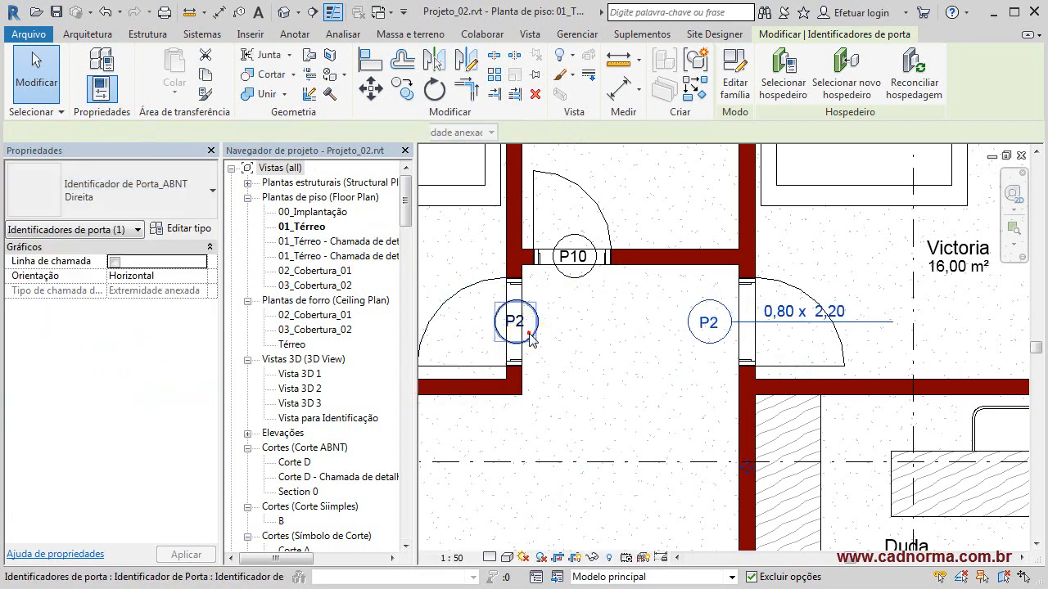
{"action": "left_click", "coordinate": [209, 212]}
{"action": "scroll", "coordinate": [192, 344], "scroll_direction": "down", "scroll_amount": 2}
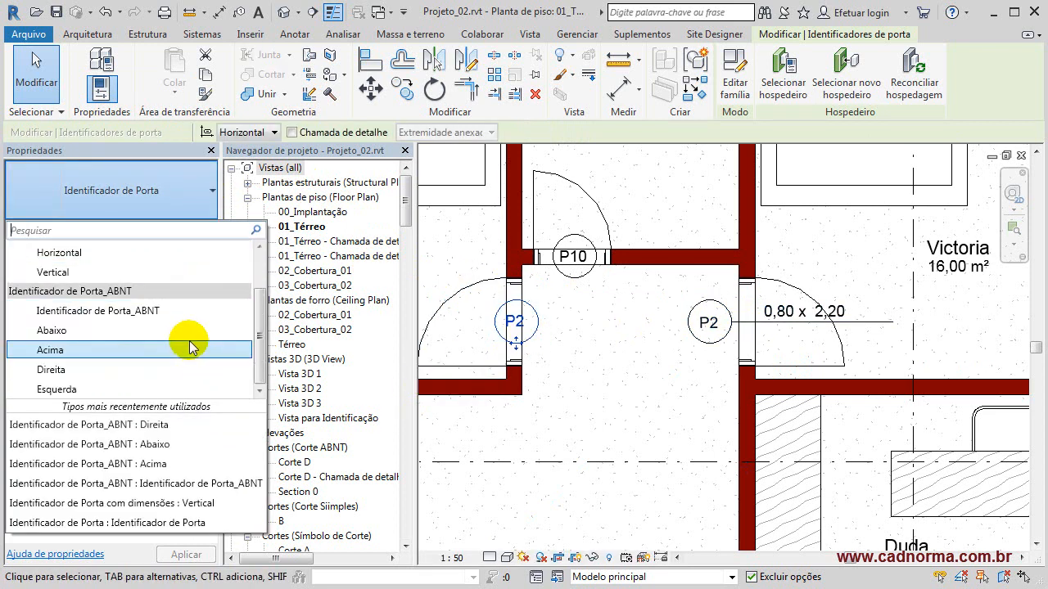
{"action": "left_click", "coordinate": [150, 390]}
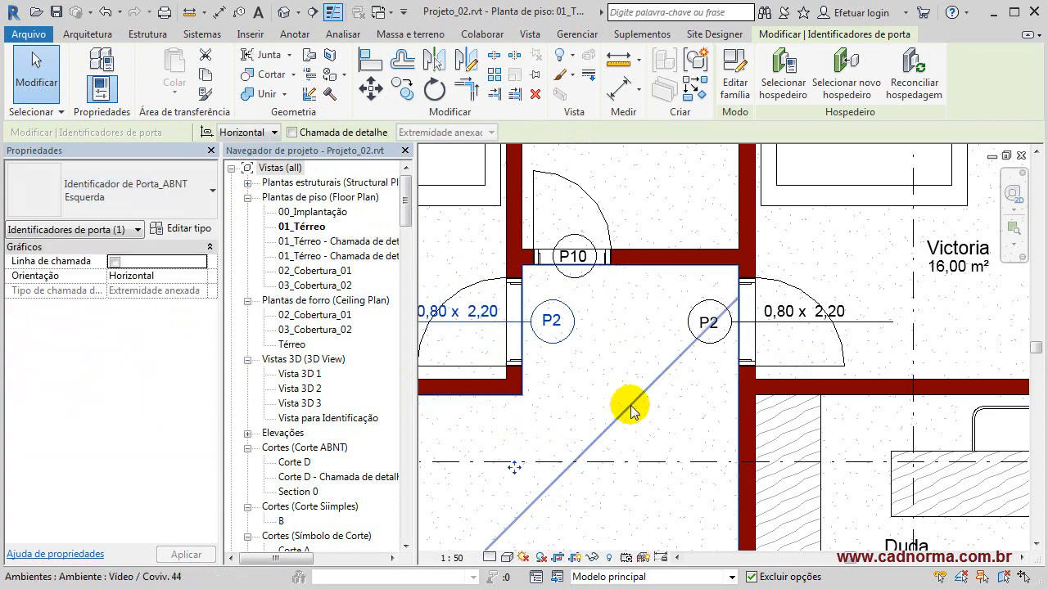
{"action": "left_click", "coordinate": [630, 405]}
{"action": "left_click", "coordinate": [621, 205]}
- Check the two hallway P2 tags beside the WC door, and go back to the door tag family for editing
{"action": "scroll", "coordinate": [680, 218], "scroll_direction": "down", "scroll_amount": 2}
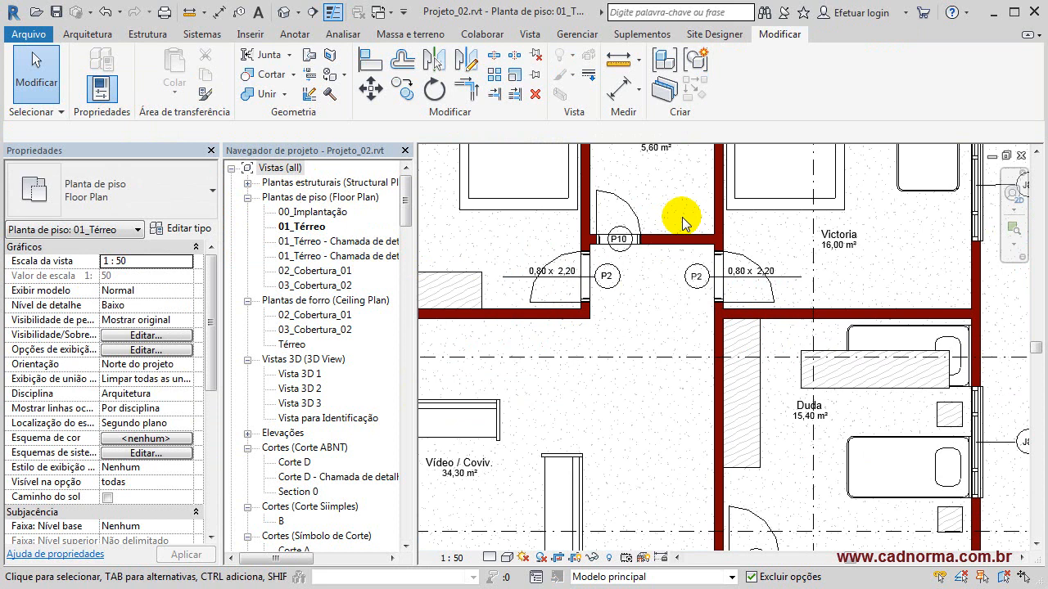
{"action": "scroll", "coordinate": [625, 276], "scroll_direction": "up", "scroll_amount": 2}
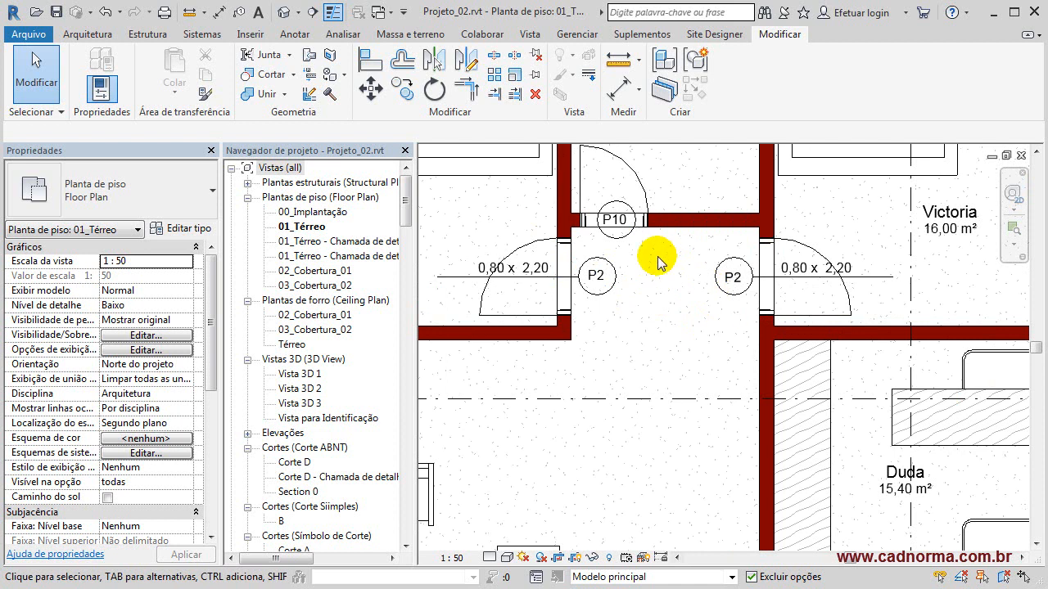
{"action": "scroll", "coordinate": [663, 280], "scroll_direction": "down", "scroll_amount": 2}
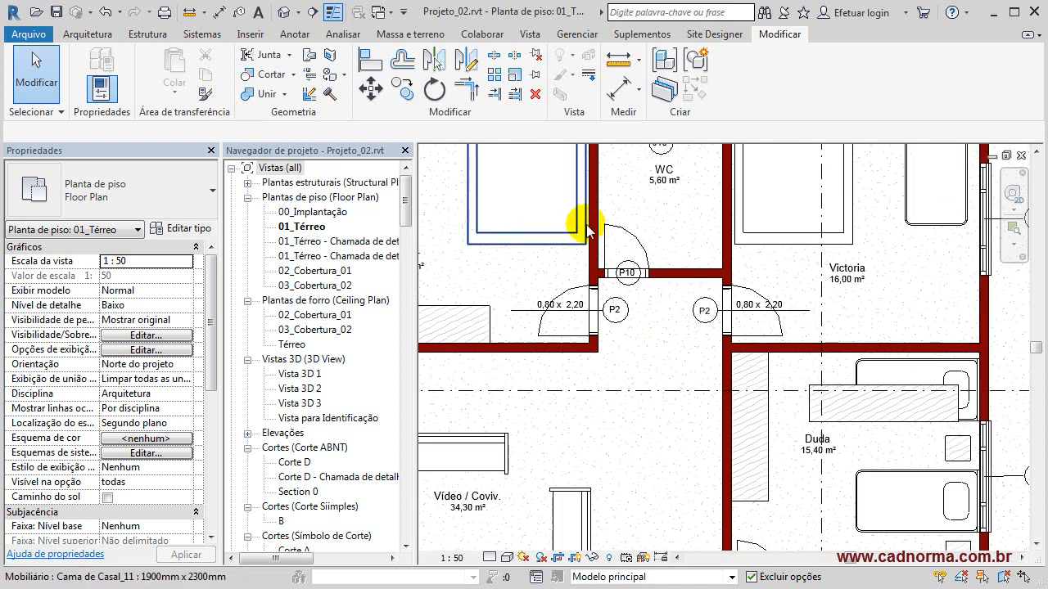
{"action": "double_click", "coordinate": [646, 249]}
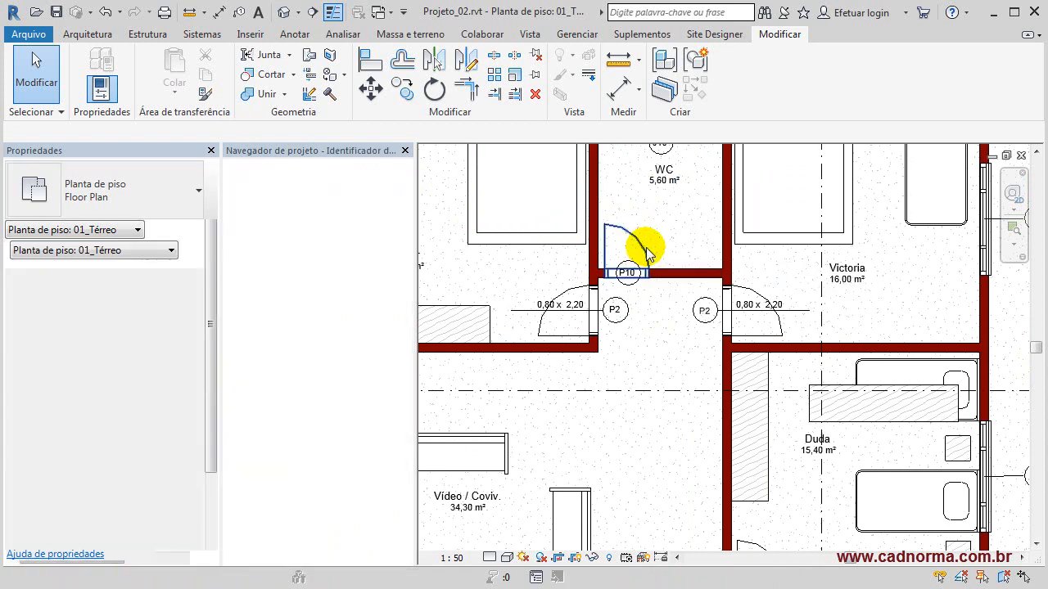